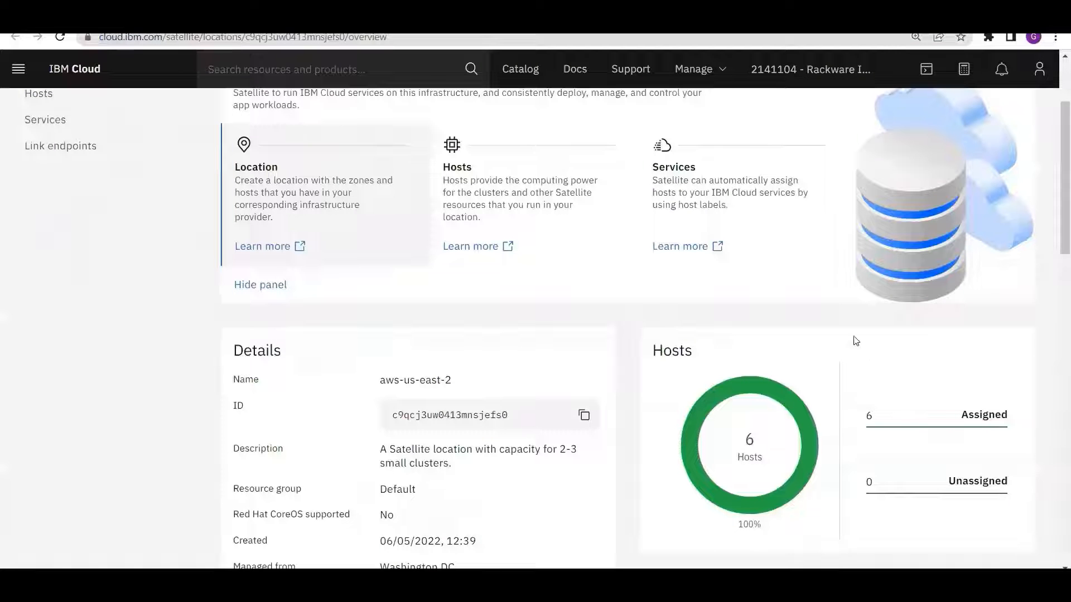
Step: Review the overview of the aws-us-east-2 Satellite location, including its details and host assignment
{"action": "scroll", "coordinate": [822, 367], "scroll_direction": "up", "scroll_amount": 3}
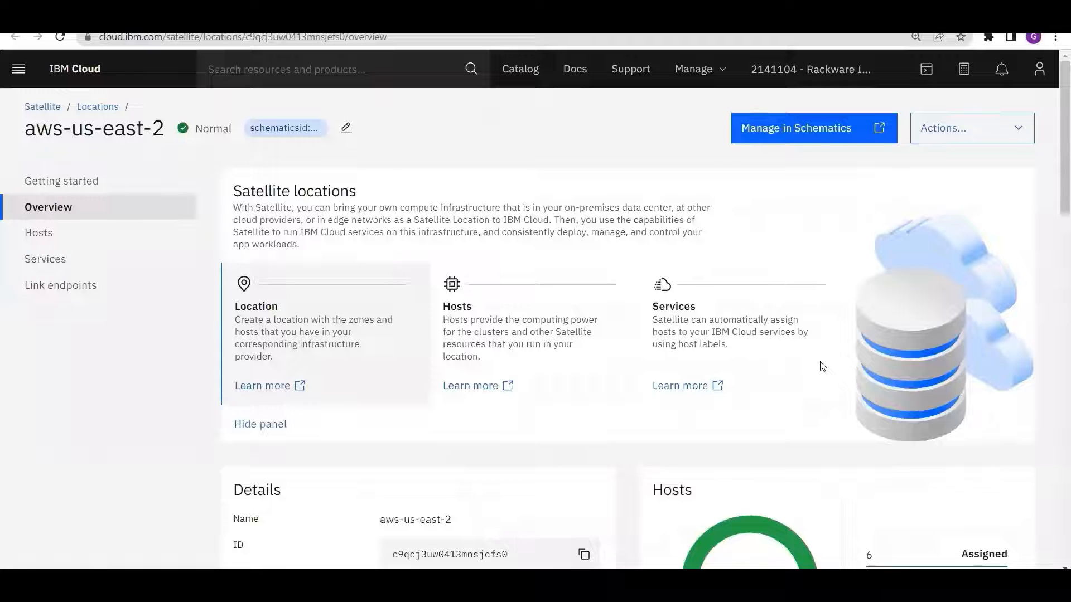
{"action": "scroll", "coordinate": [805, 387], "scroll_direction": "down", "scroll_amount": 3}
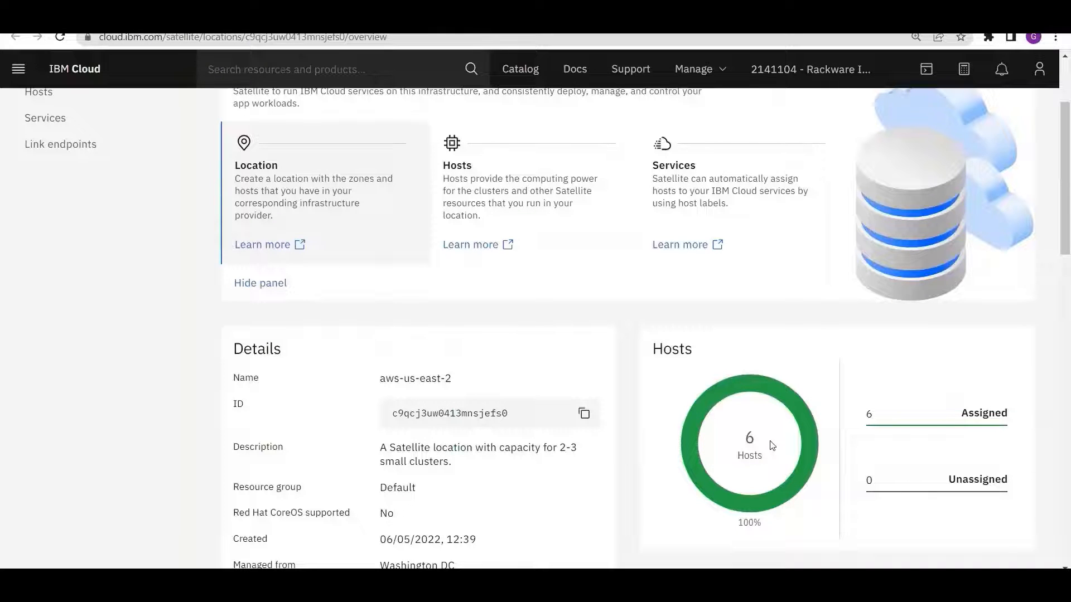
{"action": "scroll", "coordinate": [773, 445], "scroll_direction": "up", "scroll_amount": 3}
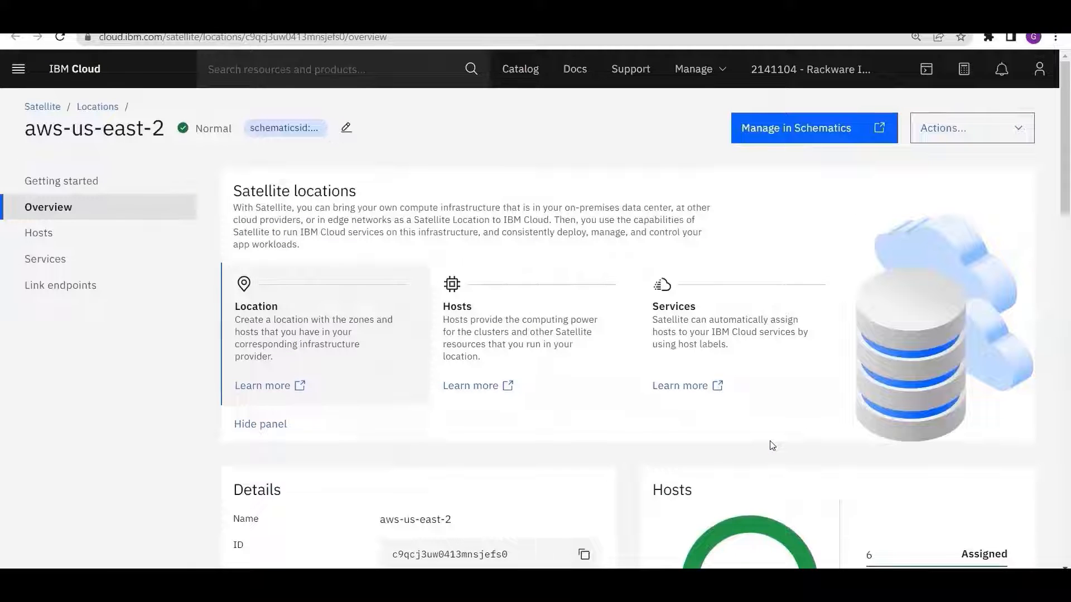
Step: Switch to the source OpenShift console and open the wordpress deployment's URL from the wordpress-src topology to view the site
{"action": "key", "text": "ctrl+Tab"}
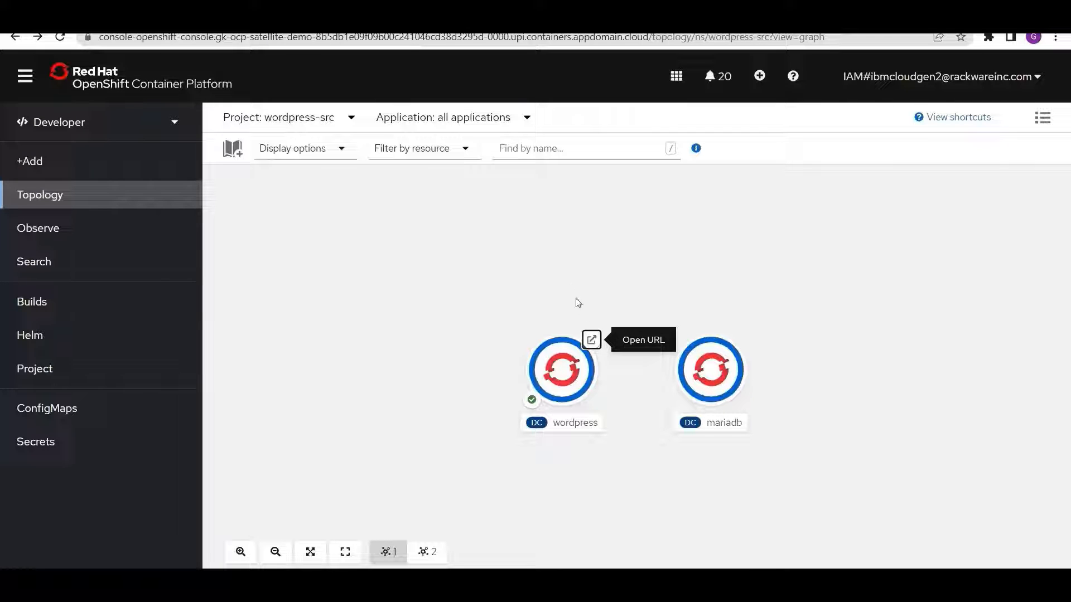
{"action": "left_click", "coordinate": [591, 343]}
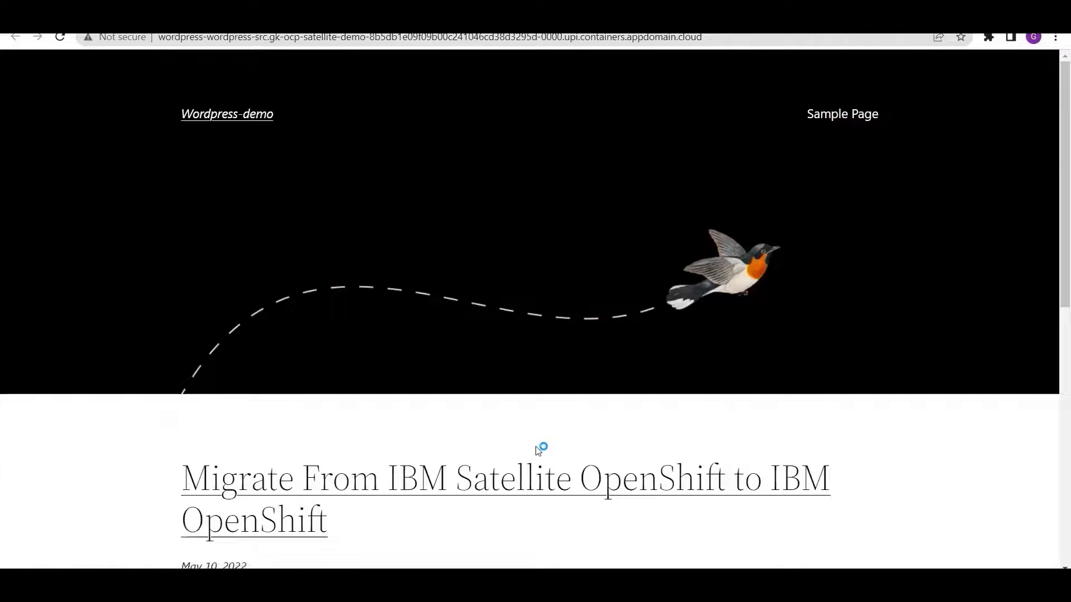
{"action": "scroll", "coordinate": [538, 448], "scroll_direction": "down", "scroll_amount": 1}
{"action": "scroll", "coordinate": [538, 449], "scroll_direction": "up", "scroll_amount": 1}
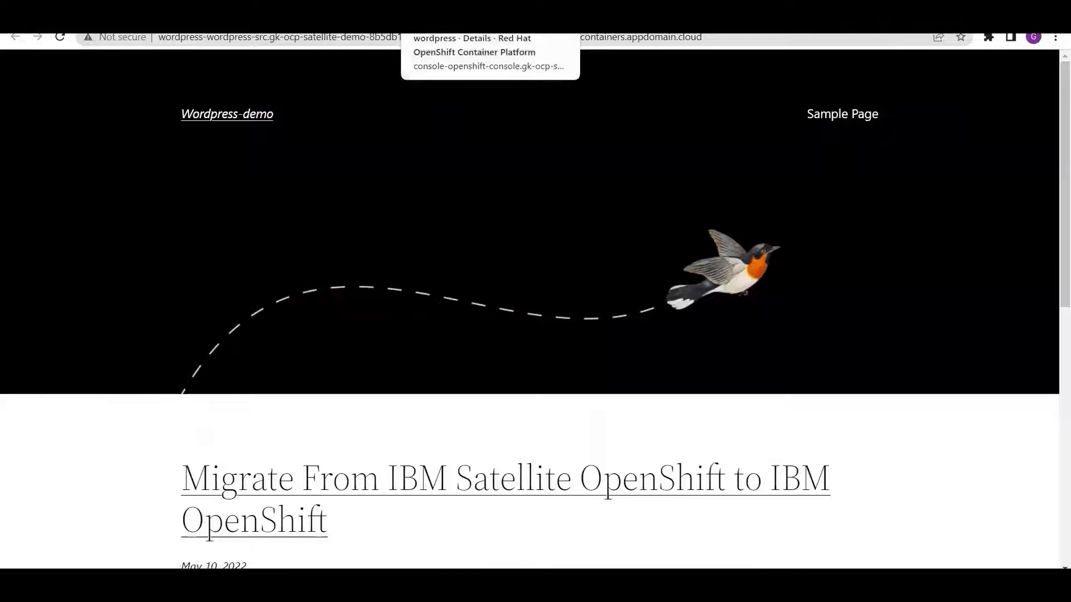
Step: Leave the WordPress site and open the OpenShift web console of the ca-ibm-demo cluster in IBM Cloud
{"action": "left_click", "coordinate": [452, 16]}
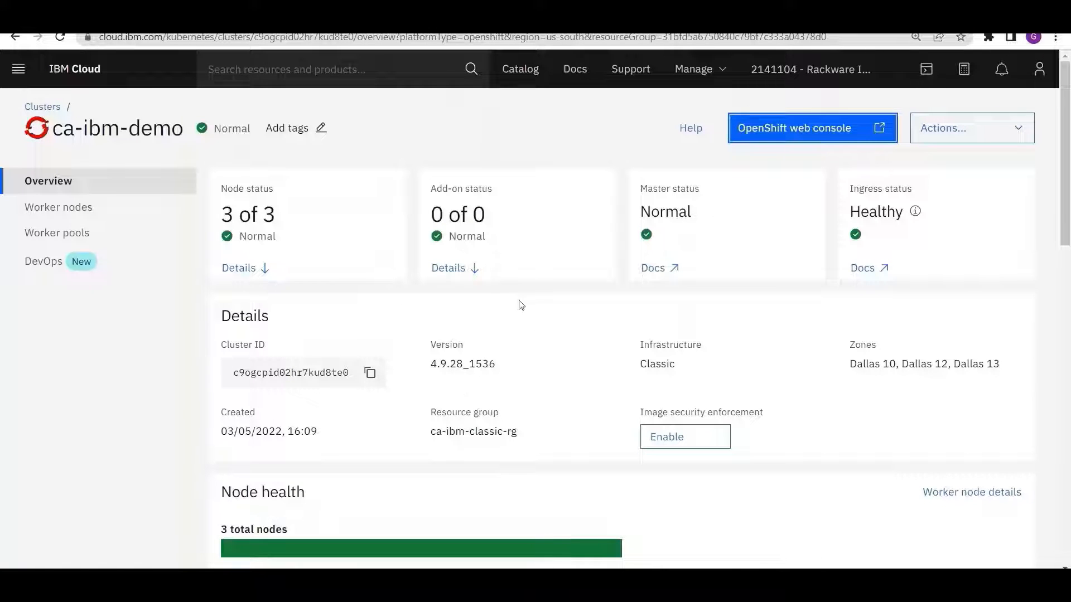
{"action": "left_click", "coordinate": [791, 132]}
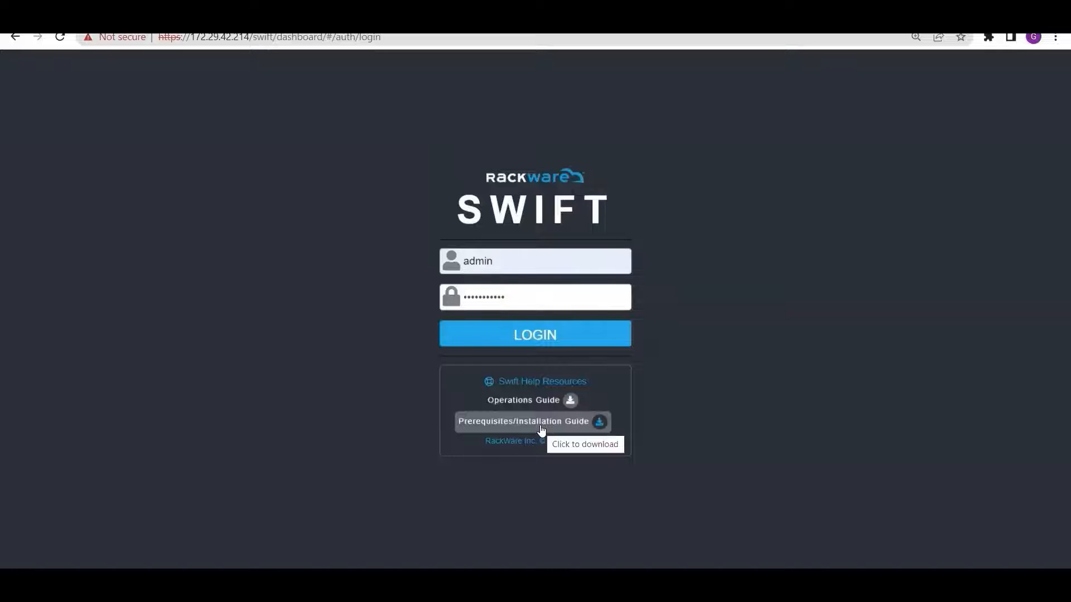
Step: Log in to RackWare SWIFT as admin, open the form for adding a container cluster and look through its options
{"action": "left_click", "coordinate": [551, 346]}
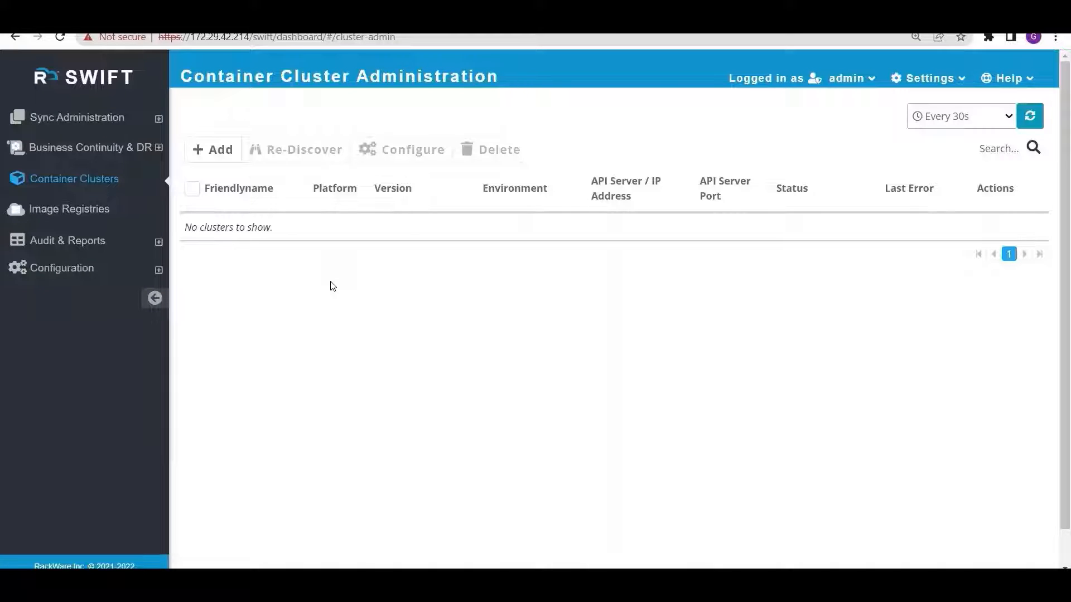
{"action": "left_click", "coordinate": [222, 151]}
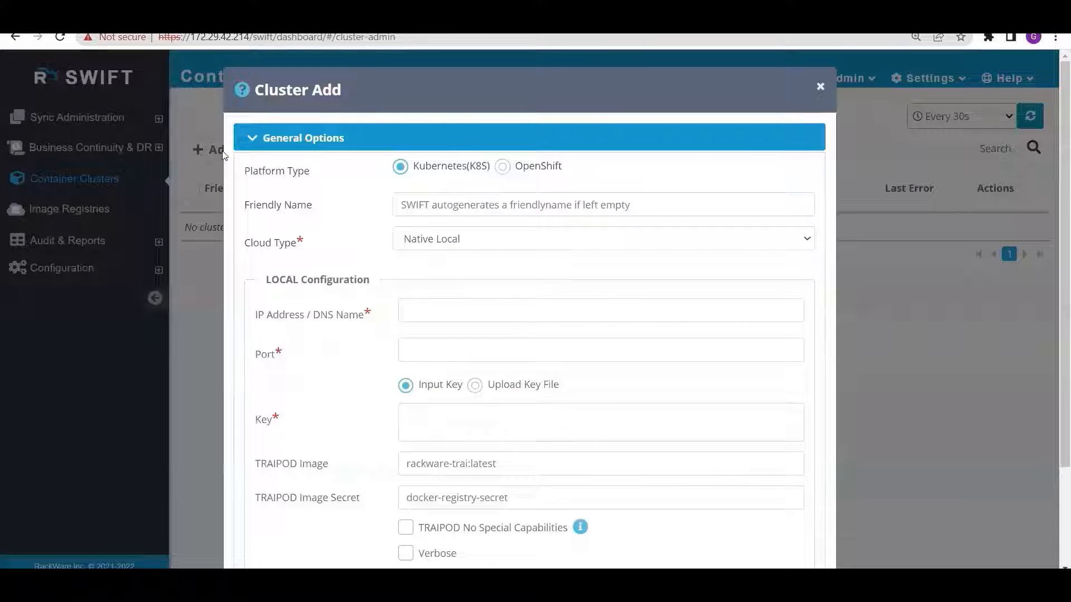
{"action": "scroll", "coordinate": [548, 332], "scroll_direction": "down", "scroll_amount": 1}
{"action": "scroll", "coordinate": [548, 333], "scroll_direction": "down", "scroll_amount": 3}
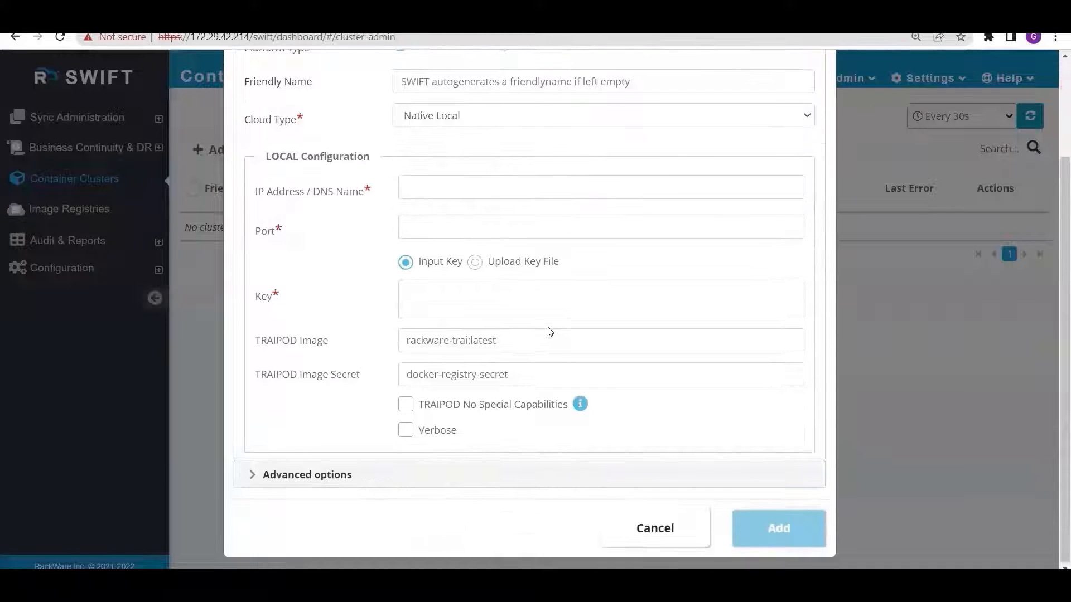
{"action": "scroll", "coordinate": [548, 333], "scroll_direction": "up", "scroll_amount": 4}
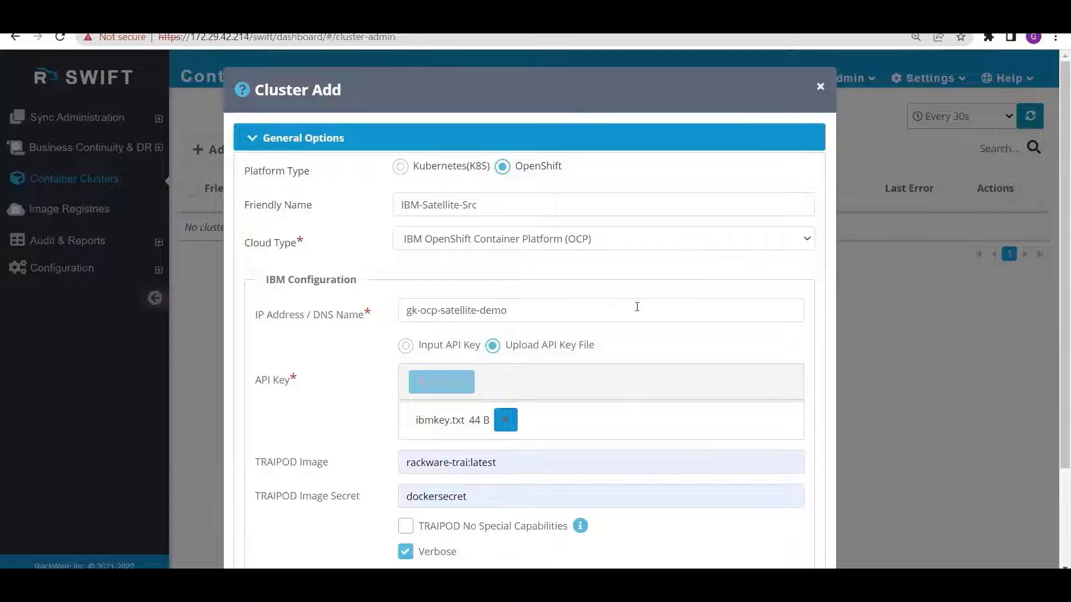
Step: Check the filled-in OpenShift settings for gk-ocp-satellite-demo and add the cluster under the friendly name IBM-Satellite-Src
{"action": "scroll", "coordinate": [641, 307], "scroll_direction": "down", "scroll_amount": 1}
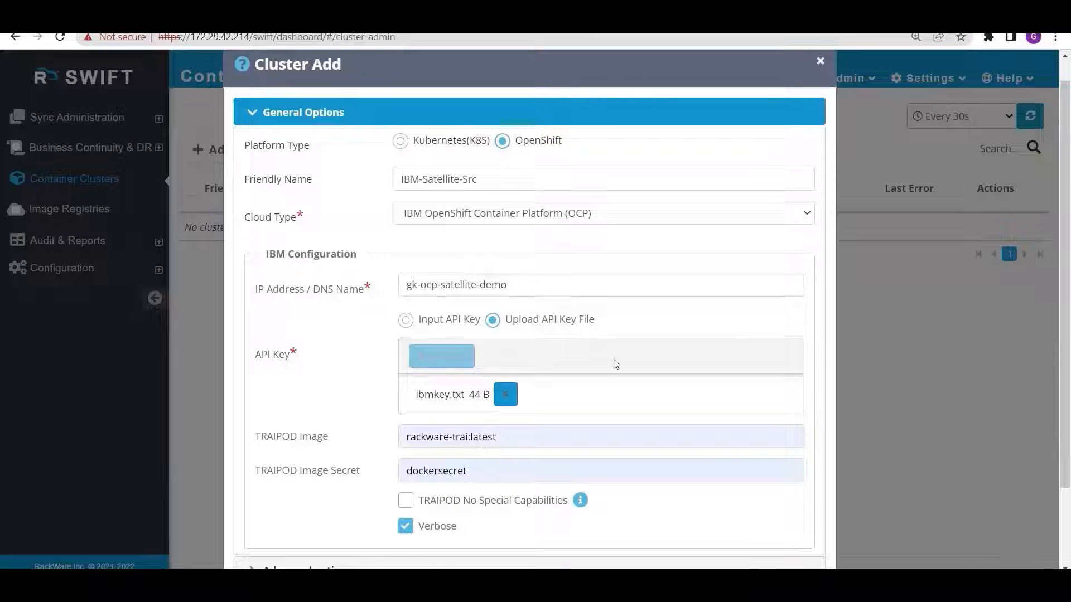
{"action": "scroll", "coordinate": [614, 363], "scroll_direction": "down", "scroll_amount": 1}
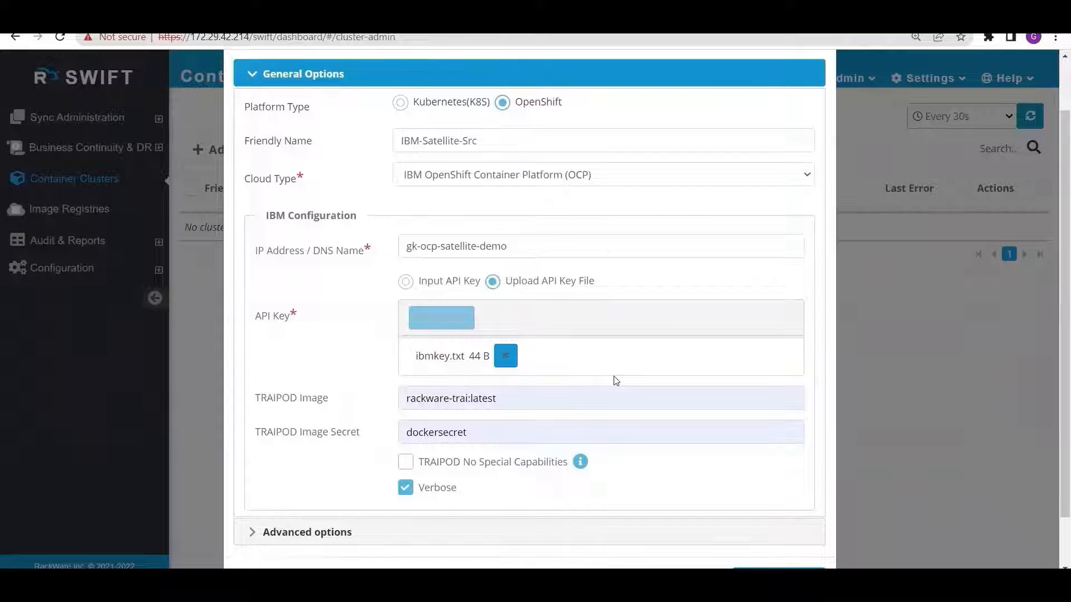
{"action": "scroll", "coordinate": [615, 381], "scroll_direction": "down", "scroll_amount": 2}
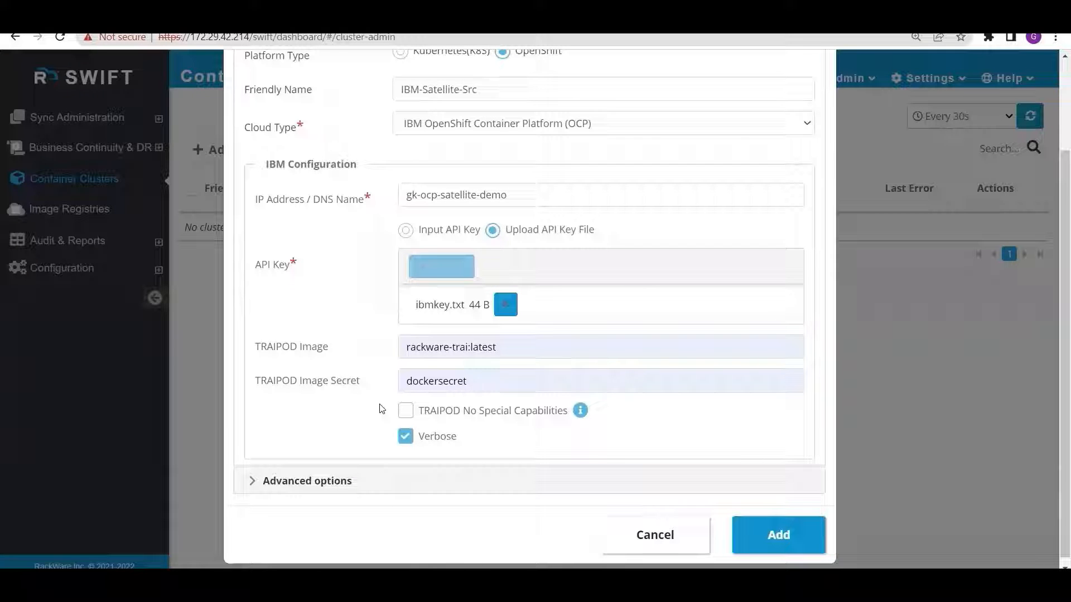
{"action": "scroll", "coordinate": [625, 432], "scroll_direction": "up", "scroll_amount": 2}
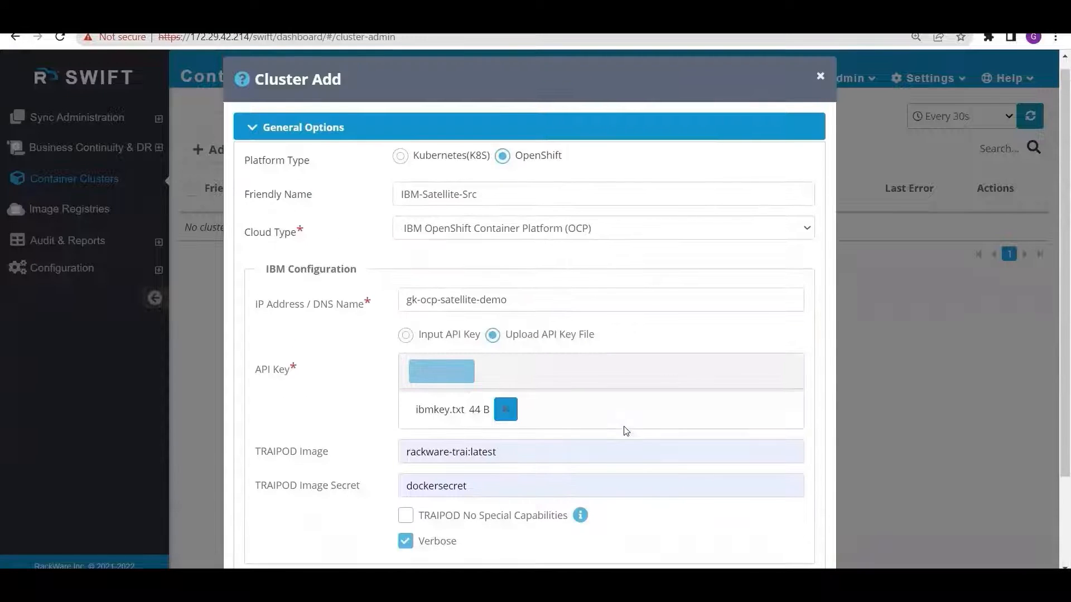
{"action": "scroll", "coordinate": [625, 431], "scroll_direction": "down", "scroll_amount": 2}
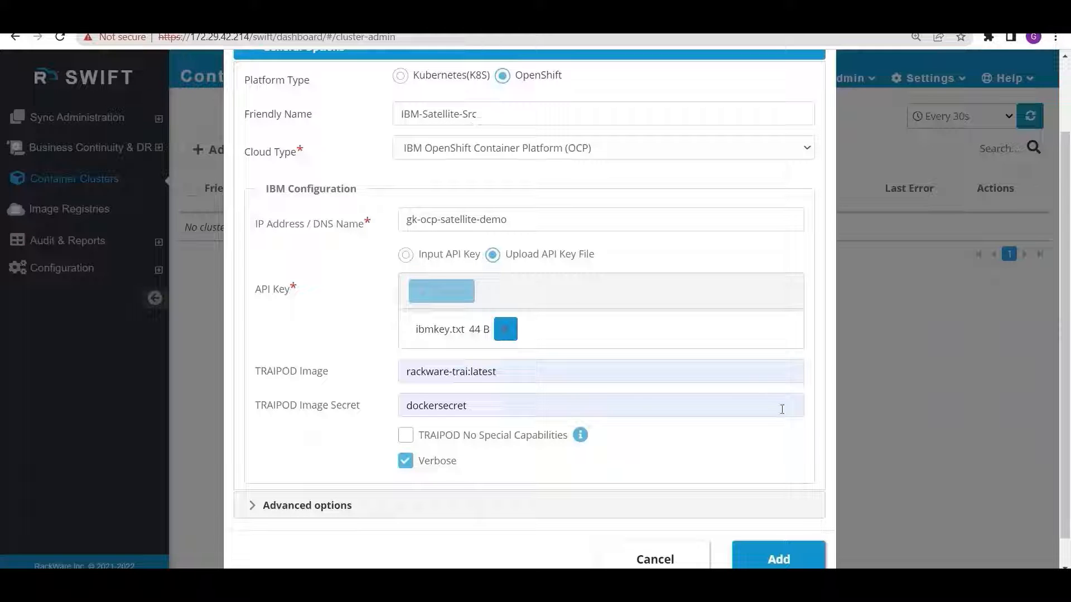
{"action": "left_click", "coordinate": [780, 559]}
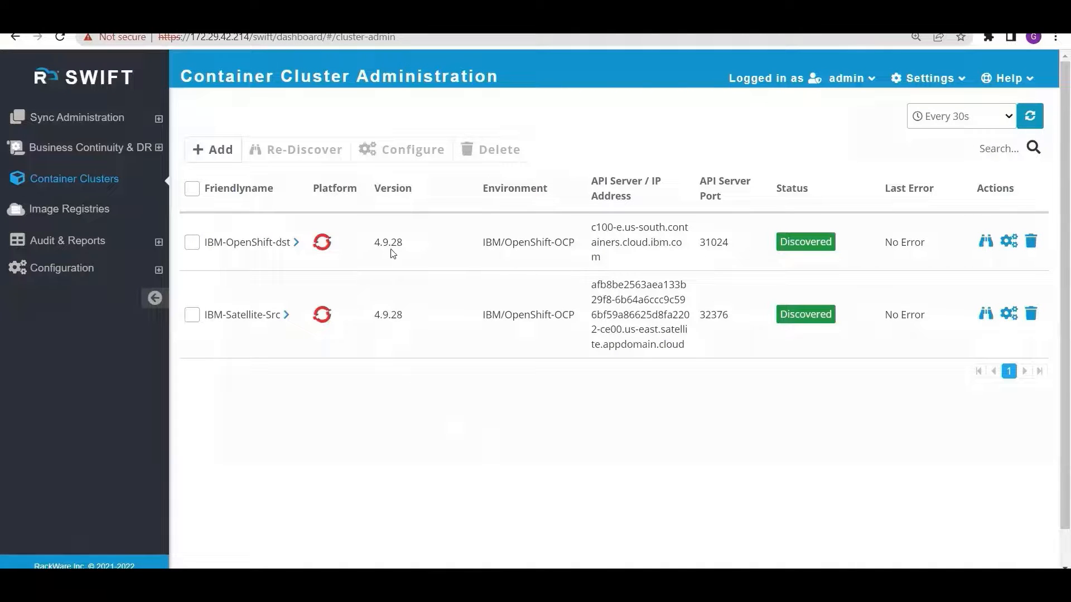
Step: Expand the IBM-OpenShift-dst cluster to review its summary and its list of projects
{"action": "left_click", "coordinate": [297, 243]}
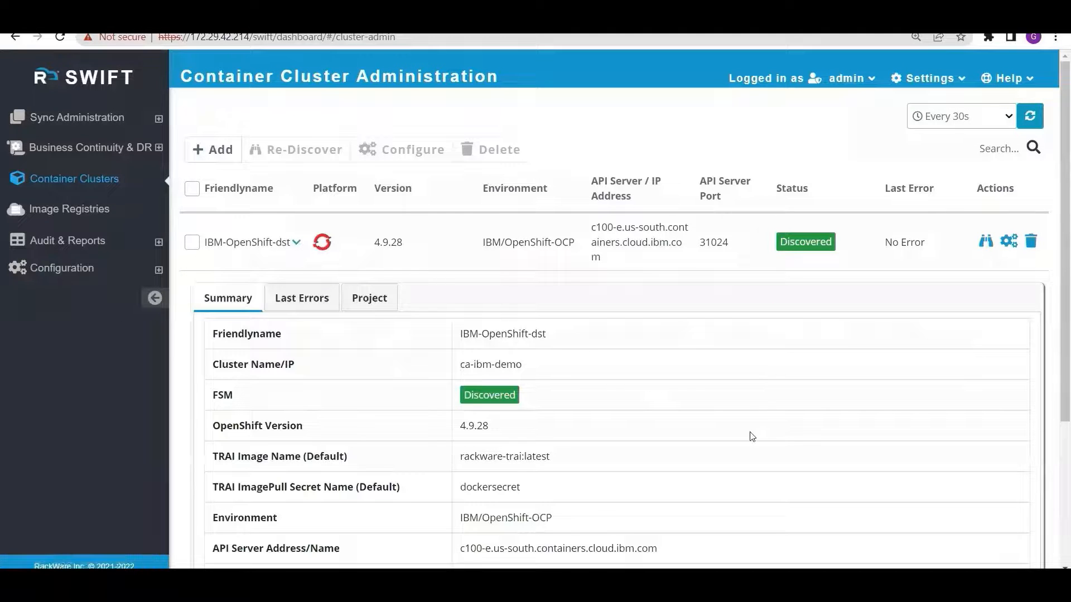
{"action": "scroll", "coordinate": [750, 435], "scroll_direction": "down", "scroll_amount": 3}
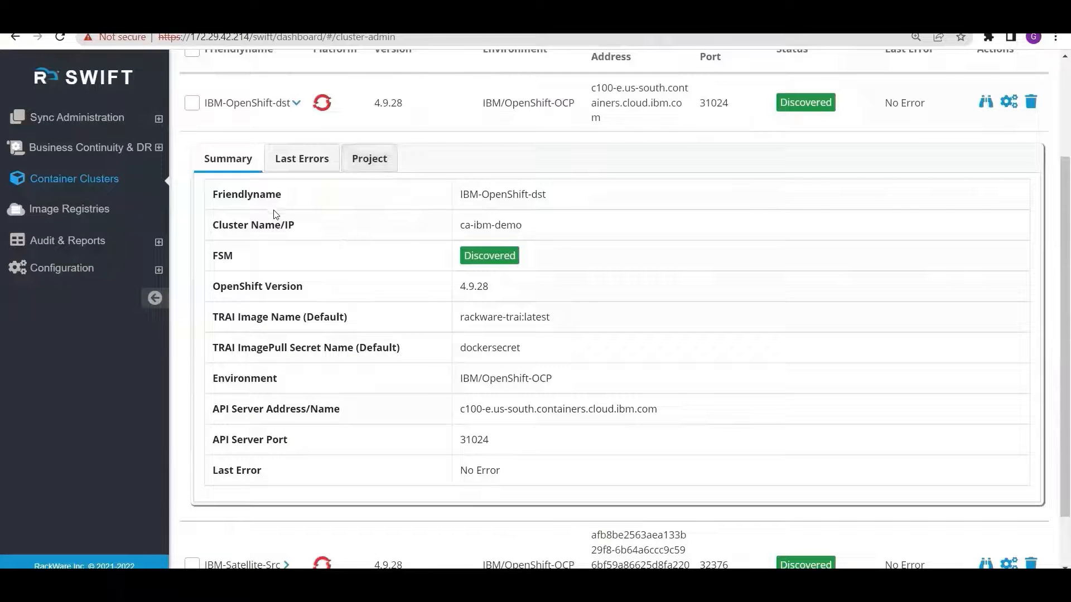
{"action": "left_click", "coordinate": [353, 161]}
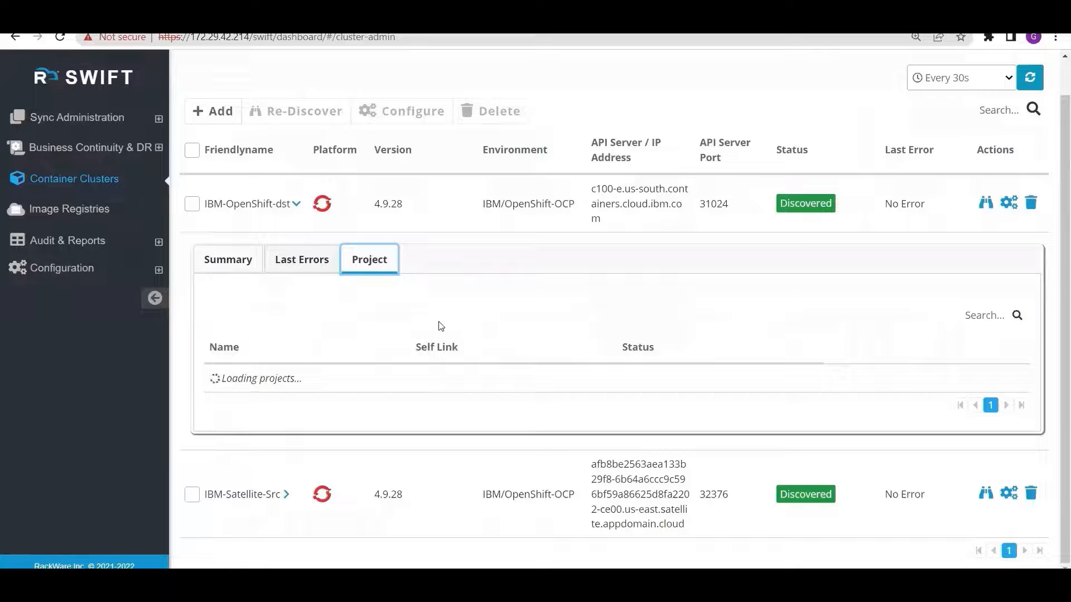
{"action": "scroll", "coordinate": [529, 444], "scroll_direction": "down", "scroll_amount": 4}
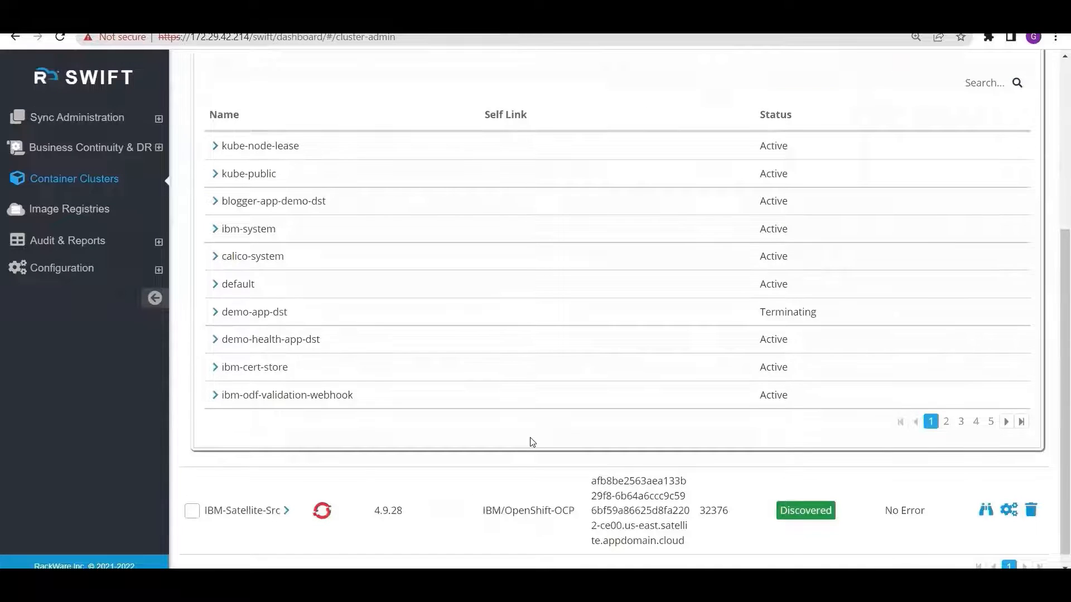
{"action": "scroll", "coordinate": [533, 442], "scroll_direction": "up", "scroll_amount": 1}
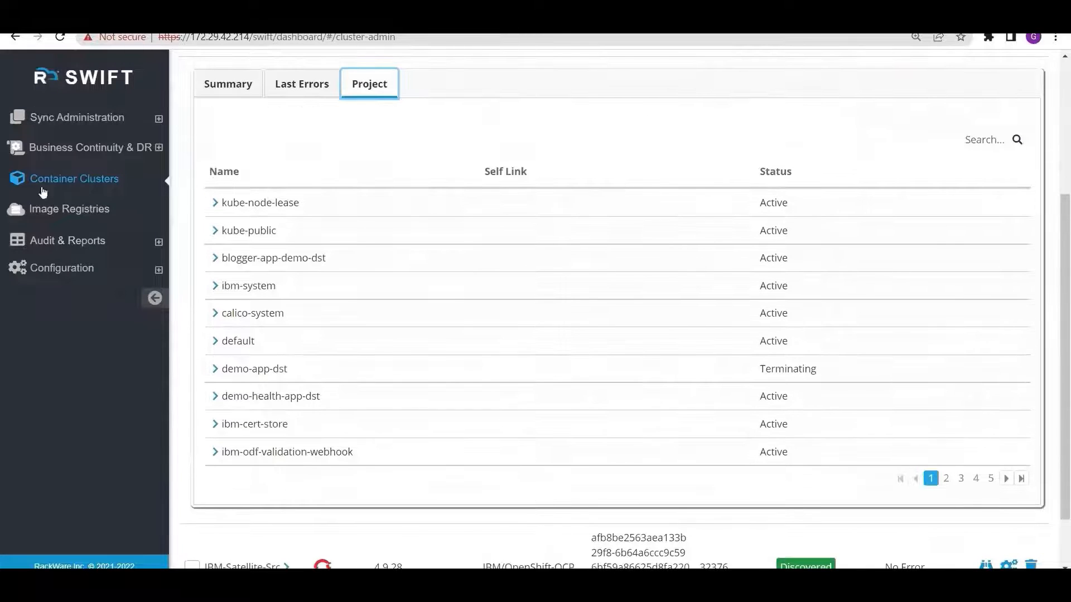
Step: Inspect the pod instances of the ibm-system project and recheck the IBM-OpenShift-dst cluster summary
{"action": "left_click", "coordinate": [215, 233]}
{"action": "left_click", "coordinate": [215, 233]}
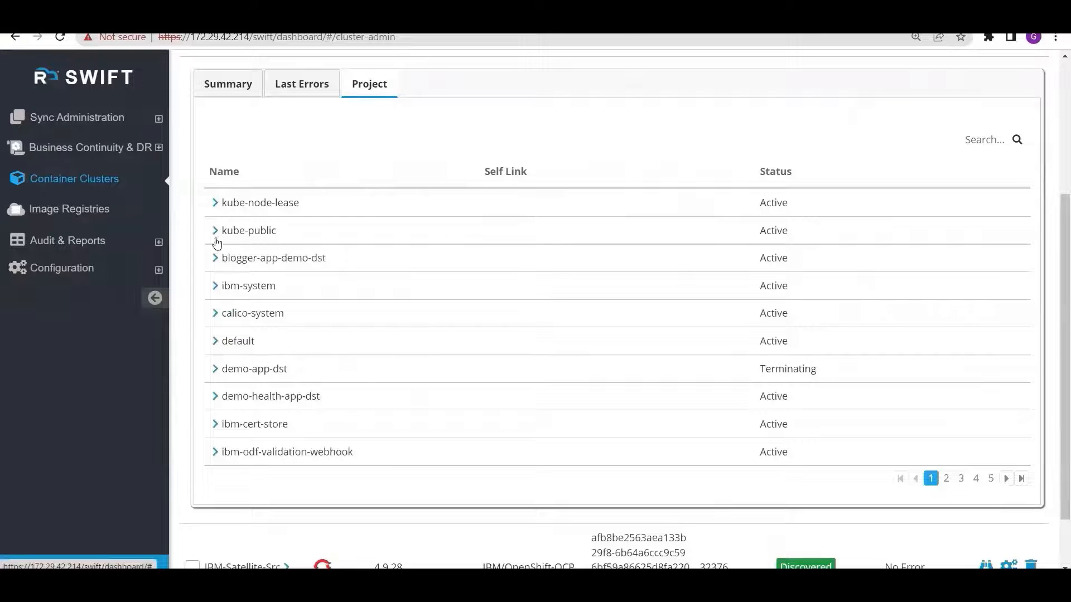
{"action": "left_click", "coordinate": [214, 287]}
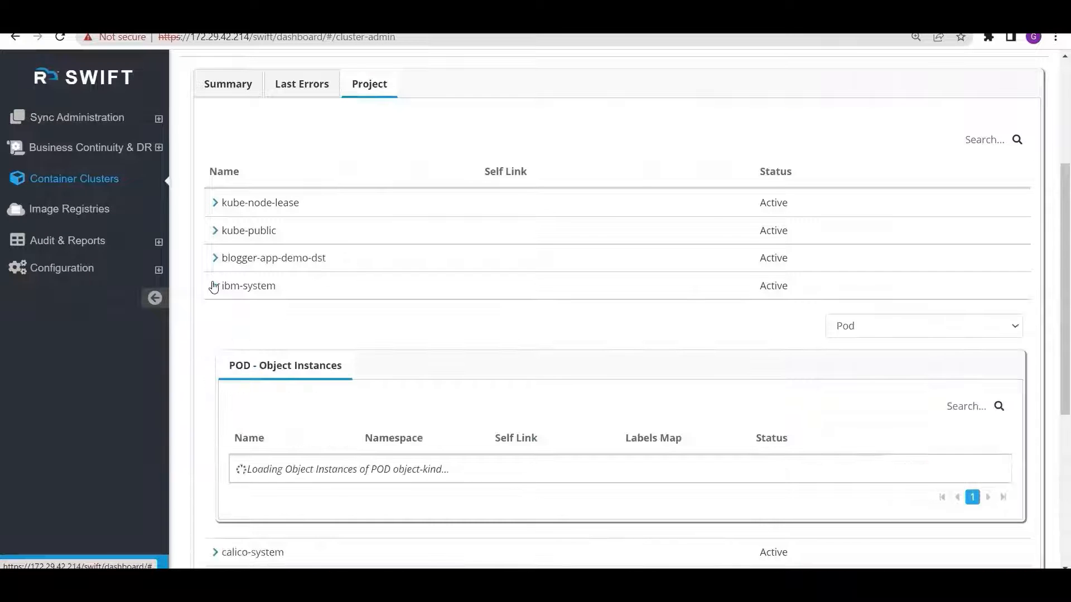
{"action": "scroll", "coordinate": [457, 451], "scroll_direction": "down", "scroll_amount": 5}
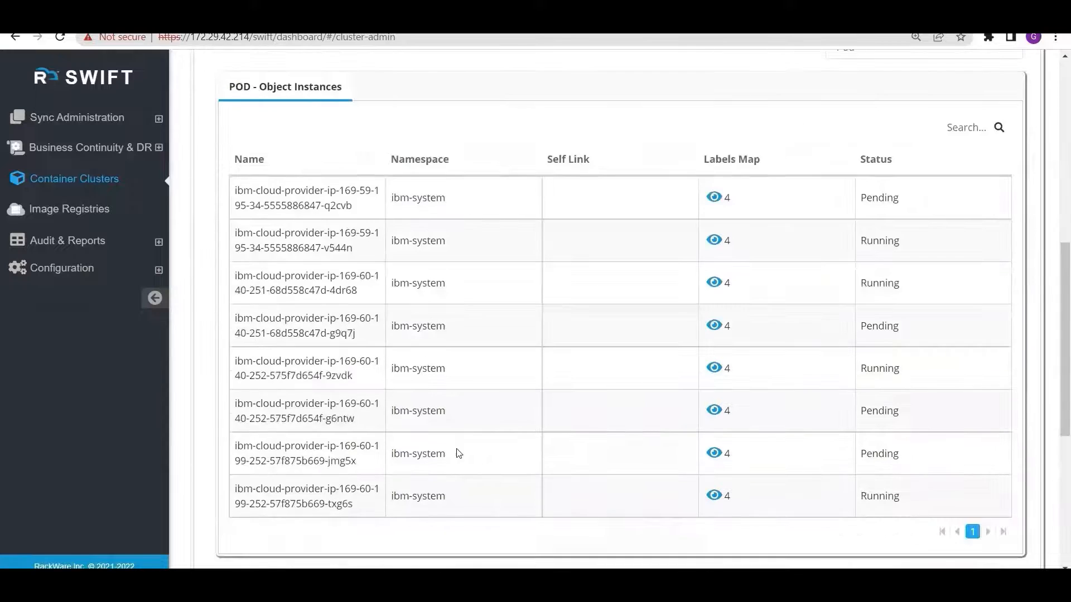
{"action": "scroll", "coordinate": [457, 452], "scroll_direction": "up", "scroll_amount": 10}
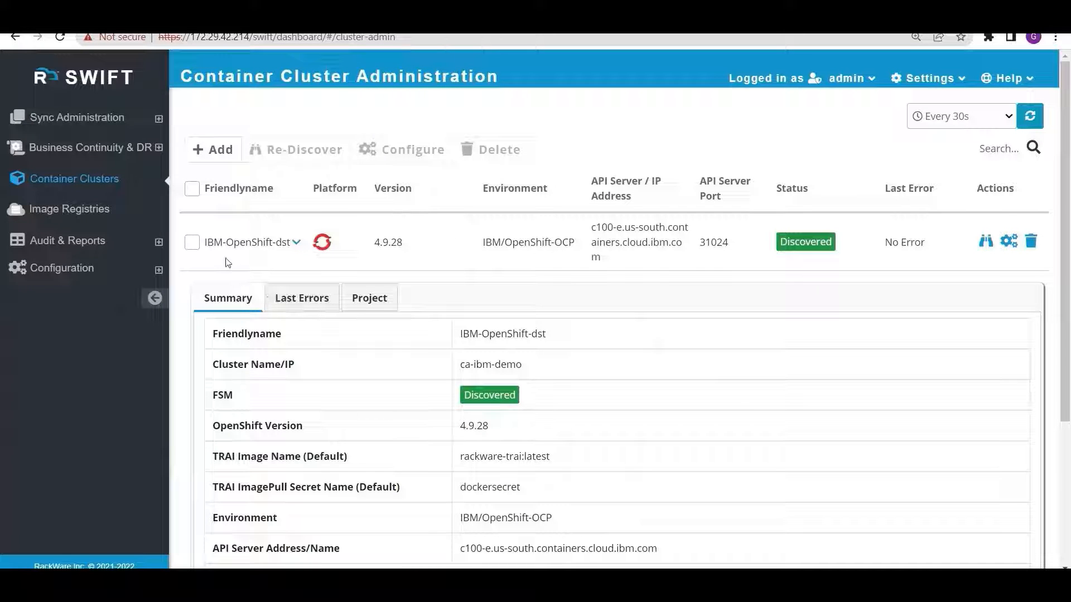
{"action": "scroll", "coordinate": [676, 333], "scroll_direction": "down", "scroll_amount": 3}
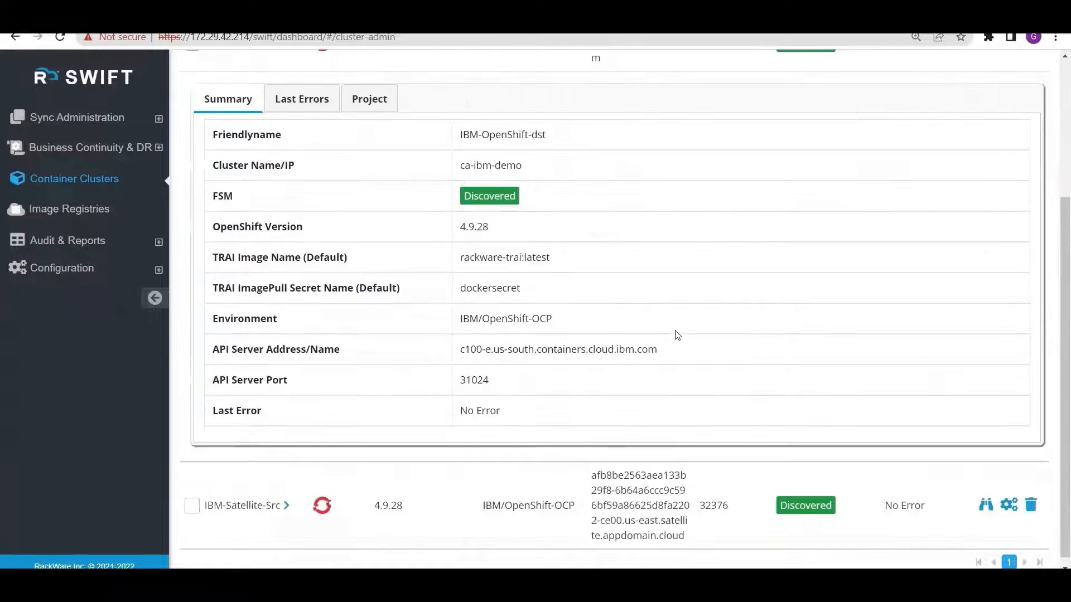
{"action": "scroll", "coordinate": [282, 544], "scroll_direction": "up", "scroll_amount": 3}
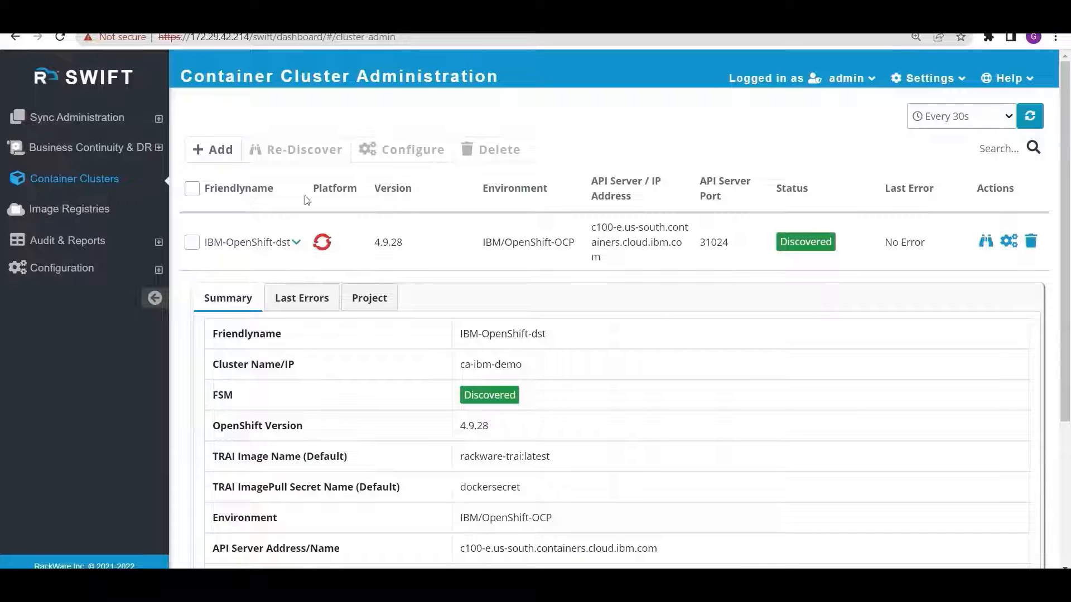
Step: Go to storage pool administration and start a new storage pool with the friendly name SP-1
{"action": "left_click", "coordinate": [126, 152]}
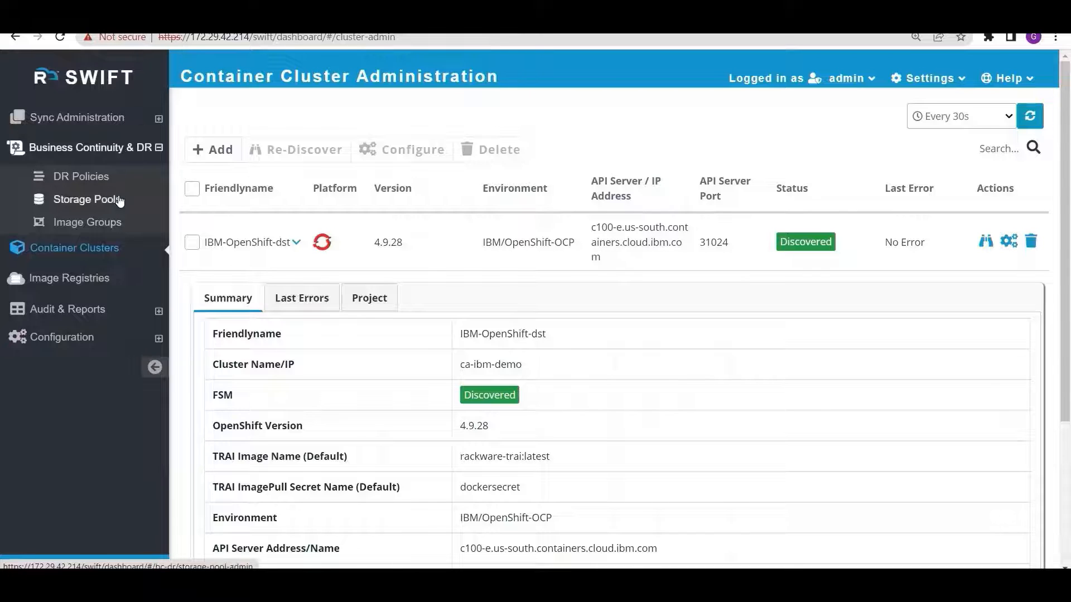
{"action": "left_click", "coordinate": [119, 201]}
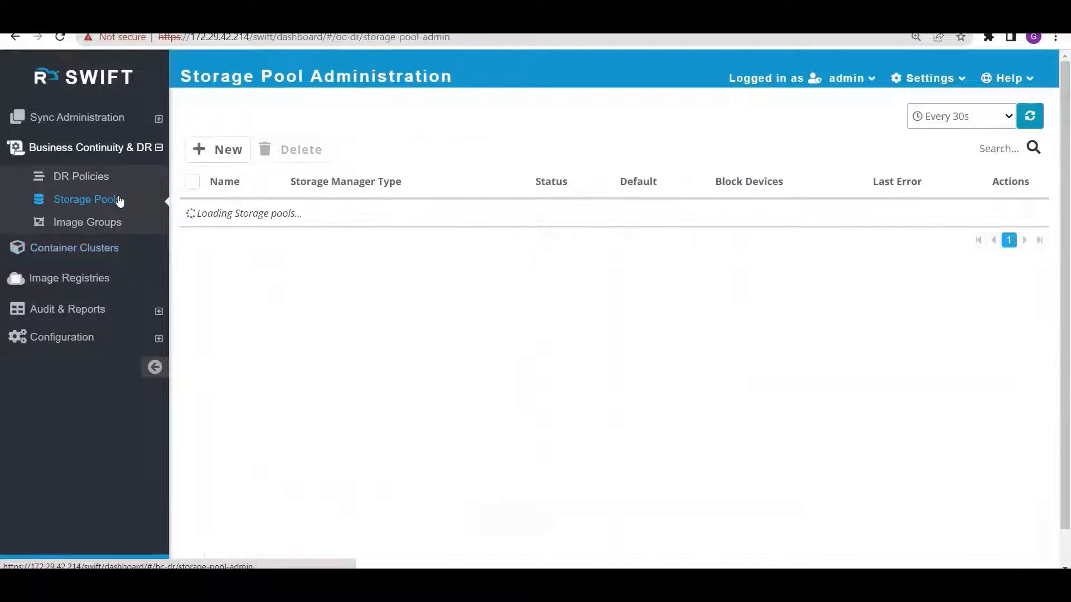
{"action": "left_click", "coordinate": [219, 151]}
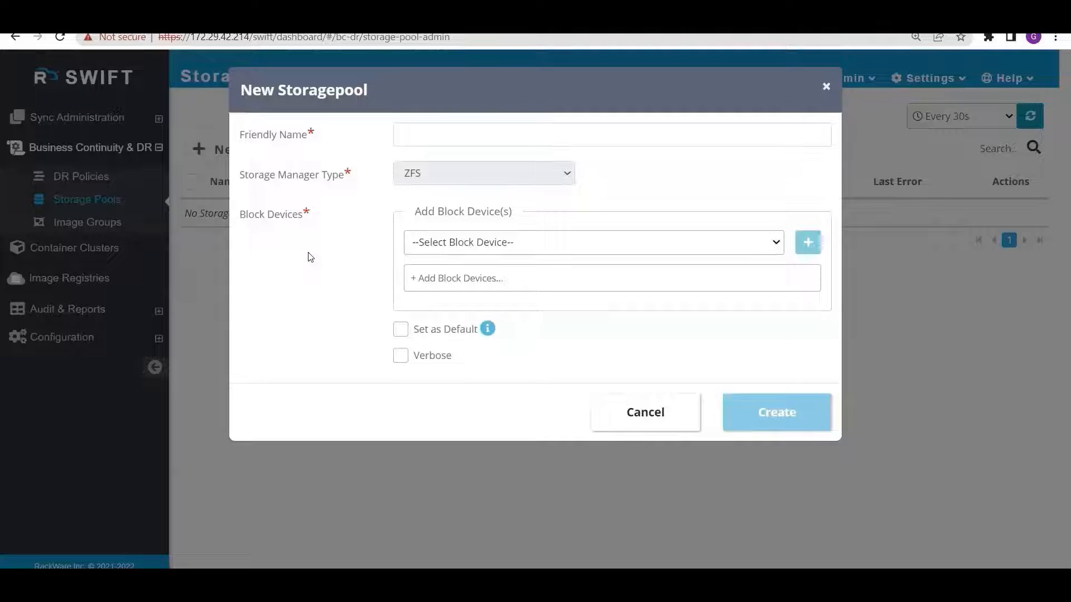
{"action": "left_click", "coordinate": [449, 137]}
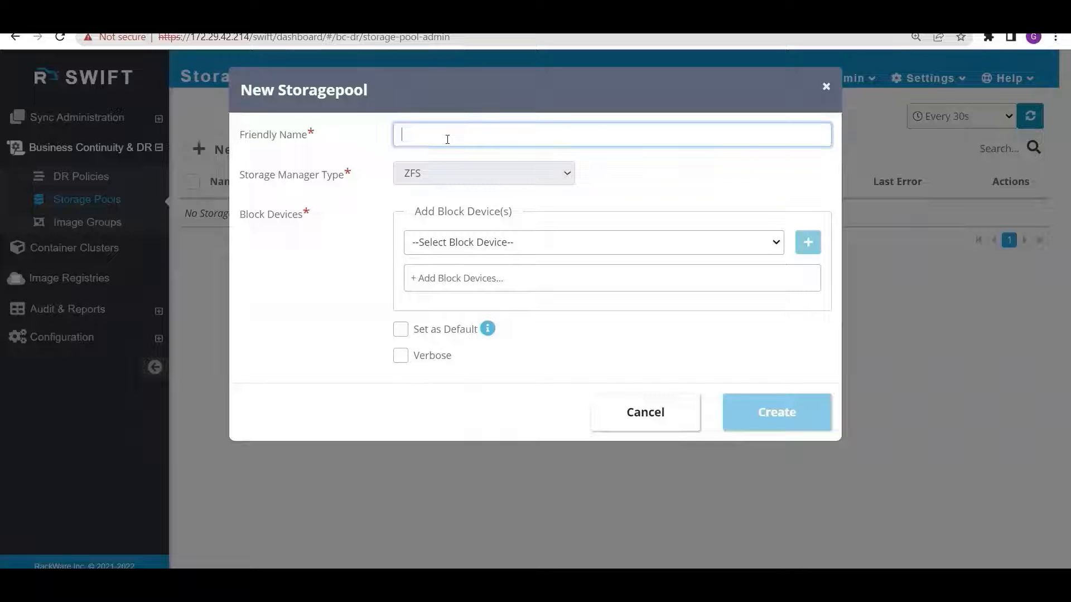
{"action": "type", "text": "SP-1"}
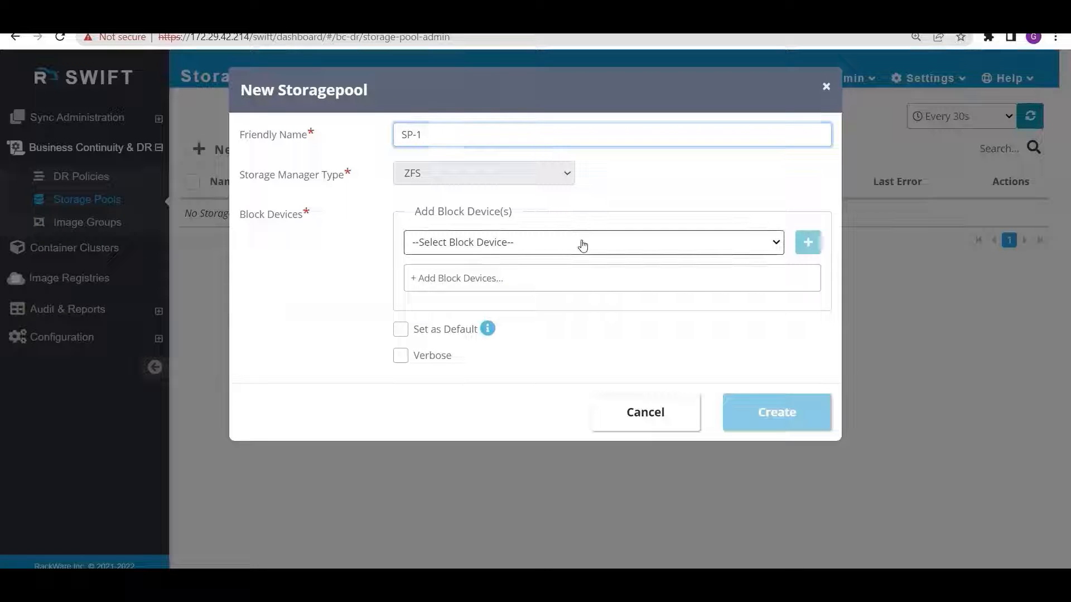
Step: Add the block device /dev/sdb1 to storage pool SP-1, set the pool as default and create it
{"action": "left_click", "coordinate": [580, 243]}
{"action": "scroll", "coordinate": [522, 390], "scroll_direction": "down", "scroll_amount": 1}
{"action": "left_click", "coordinate": [521, 399]}
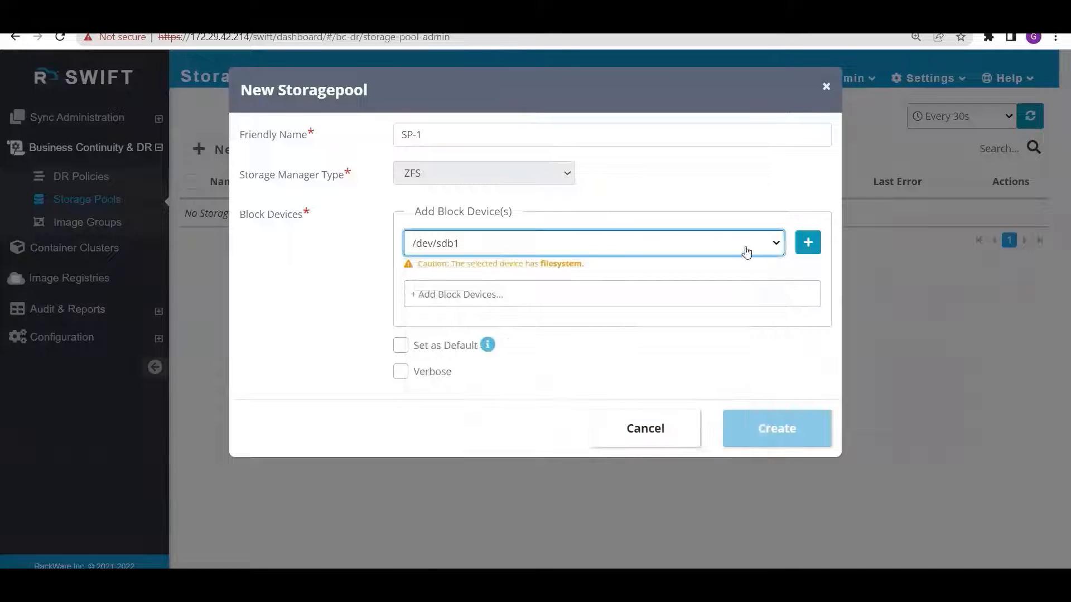
{"action": "left_click", "coordinate": [807, 242]}
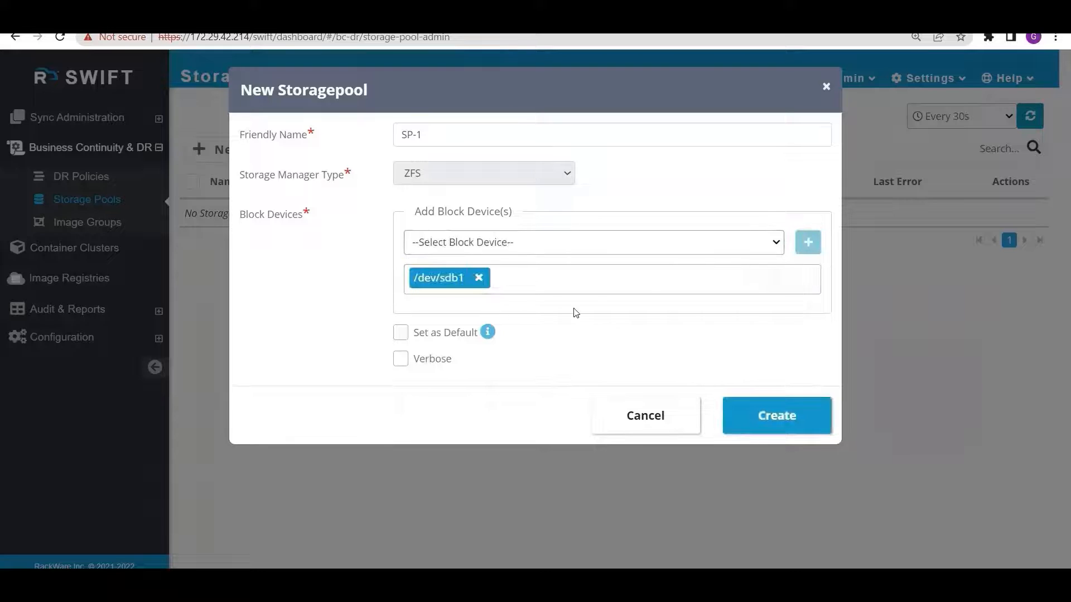
{"action": "left_click", "coordinate": [400, 334]}
{"action": "left_click", "coordinate": [765, 409]}
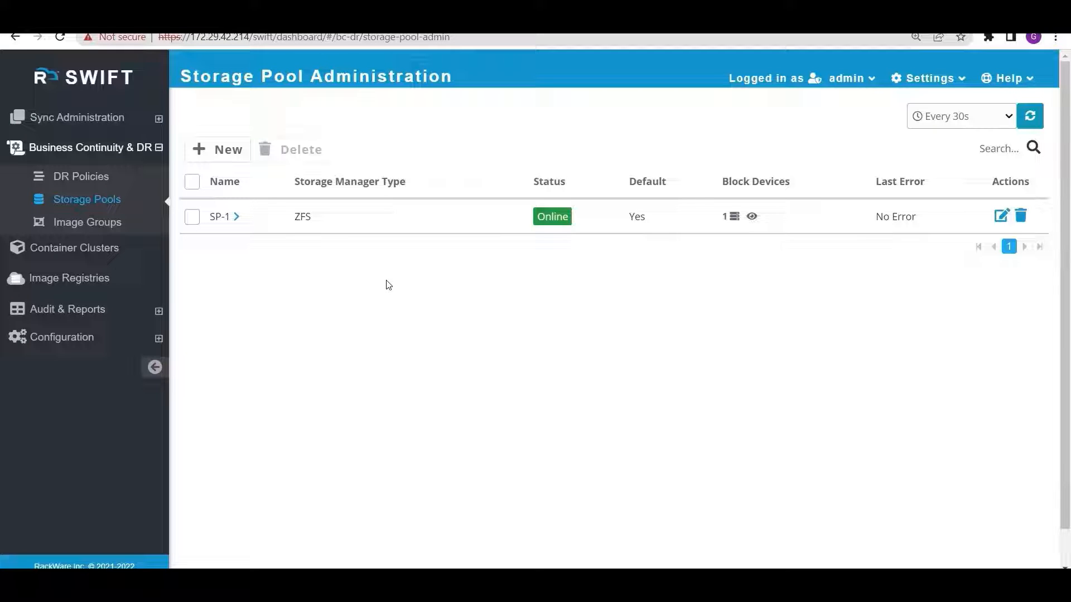
Step: Go to the list of all replications and start a new OpenShift replication with the Stage-1 sync type
{"action": "left_click", "coordinate": [100, 121]}
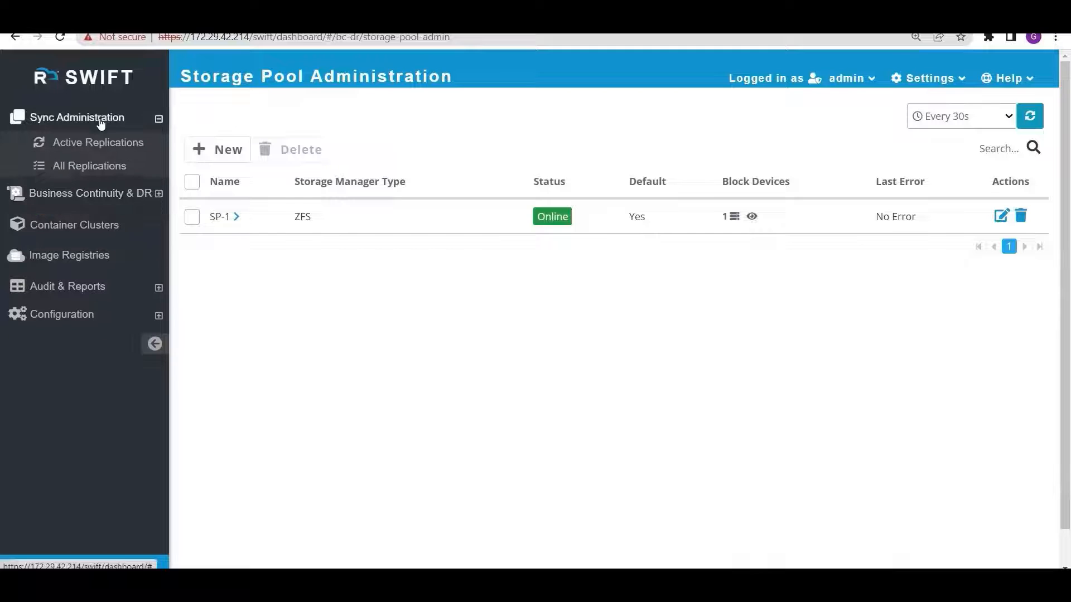
{"action": "left_click", "coordinate": [107, 176]}
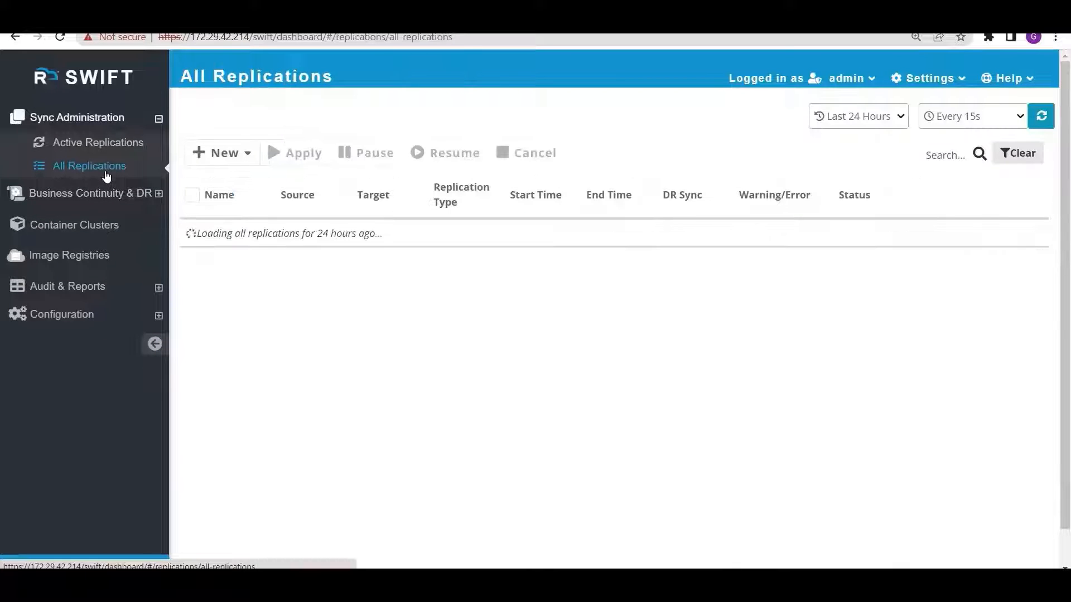
{"action": "left_click", "coordinate": [219, 158]}
{"action": "left_click", "coordinate": [245, 182]}
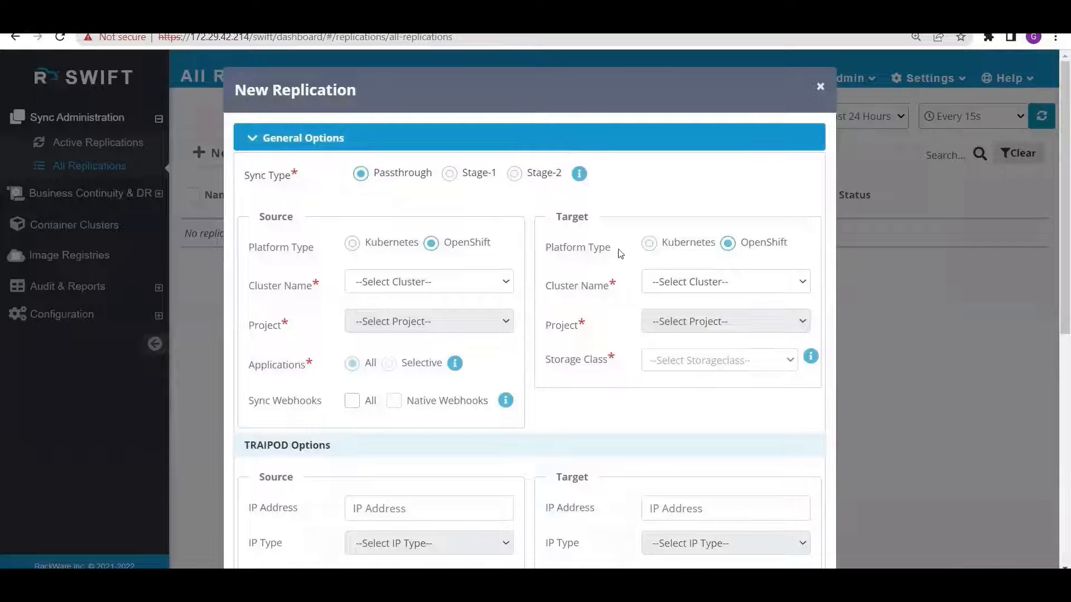
{"action": "scroll", "coordinate": [596, 407], "scroll_direction": "down", "scroll_amount": 5}
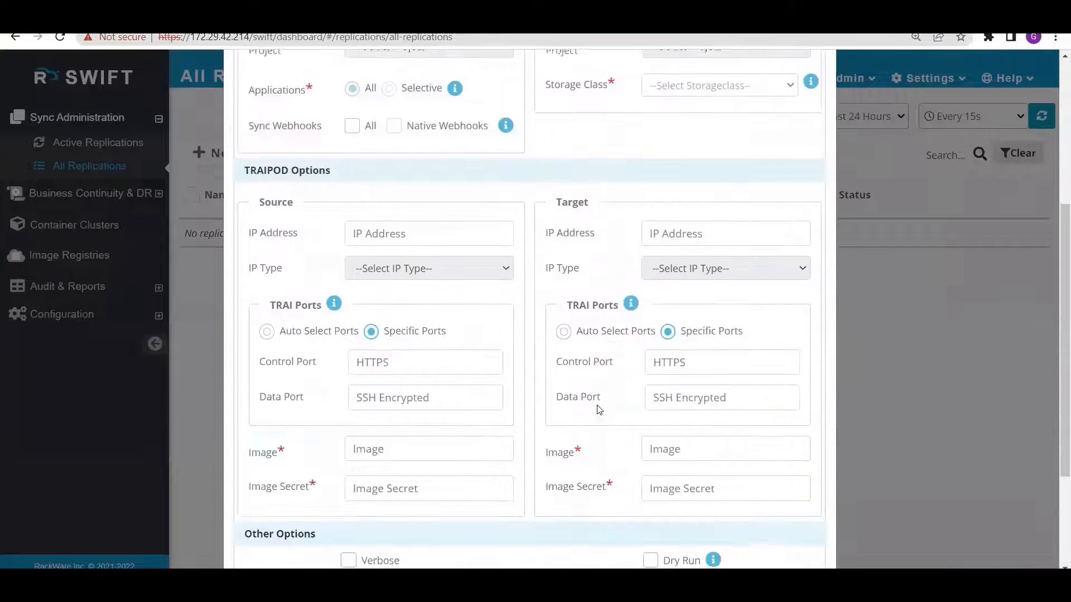
{"action": "scroll", "coordinate": [599, 410], "scroll_direction": "up", "scroll_amount": 5}
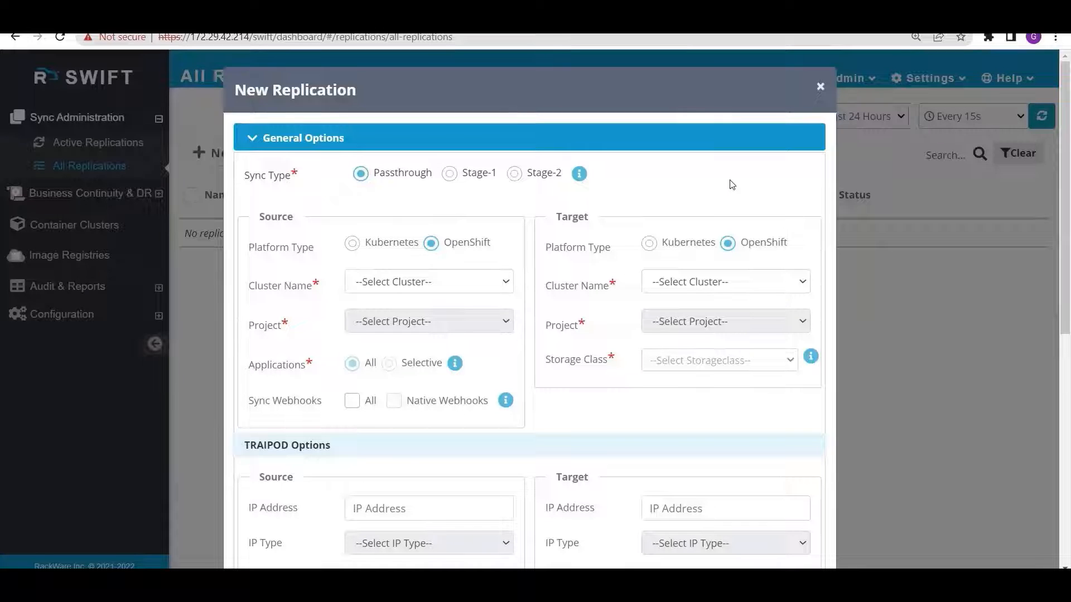
{"action": "left_click", "coordinate": [451, 174]}
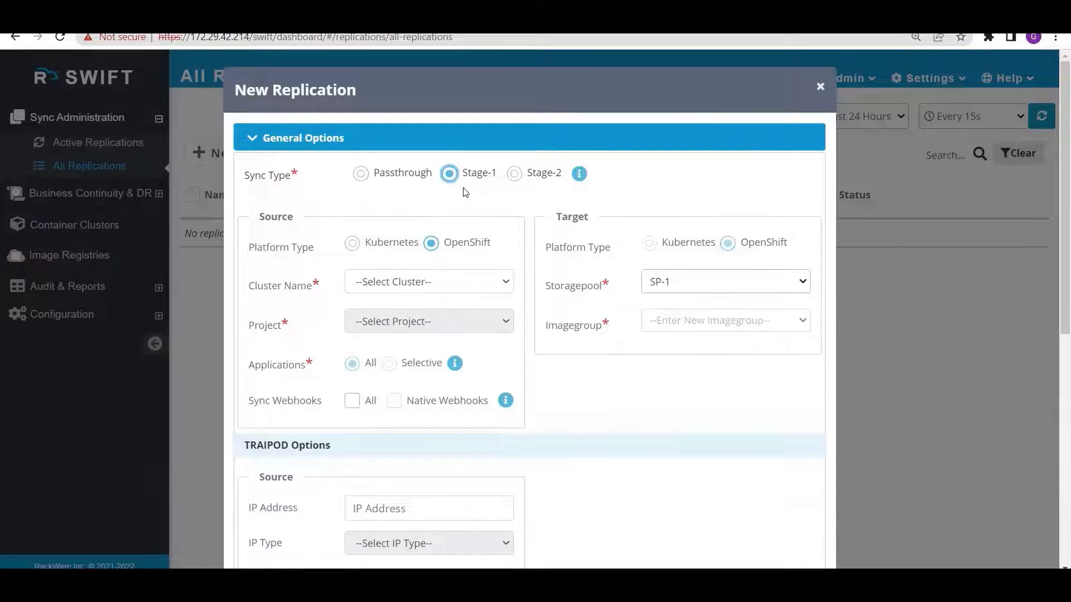
{"action": "scroll", "coordinate": [580, 434], "scroll_direction": "down", "scroll_amount": 1}
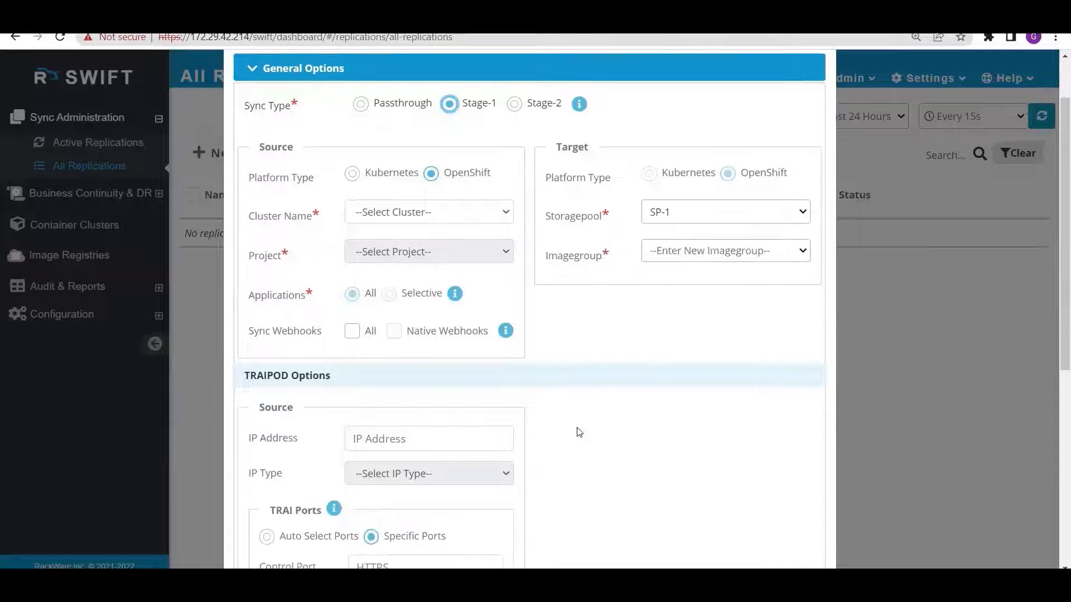
{"action": "scroll", "coordinate": [580, 434], "scroll_direction": "up", "scroll_amount": 1}
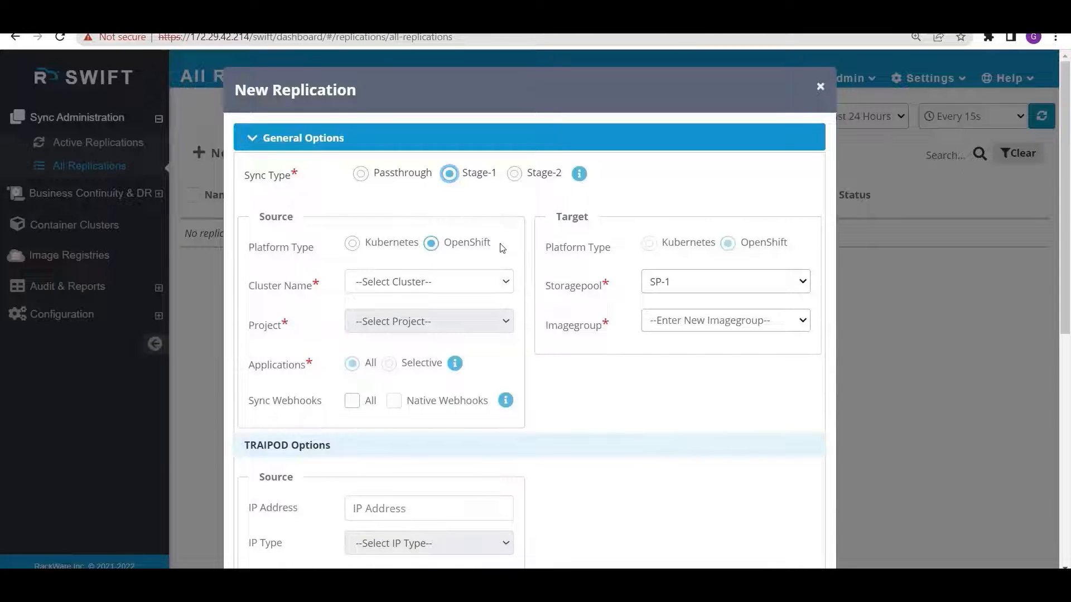
Step: Set the replication source to the IBM-Satellite-Src cluster and its wordpress-src project
{"action": "left_click", "coordinate": [472, 285]}
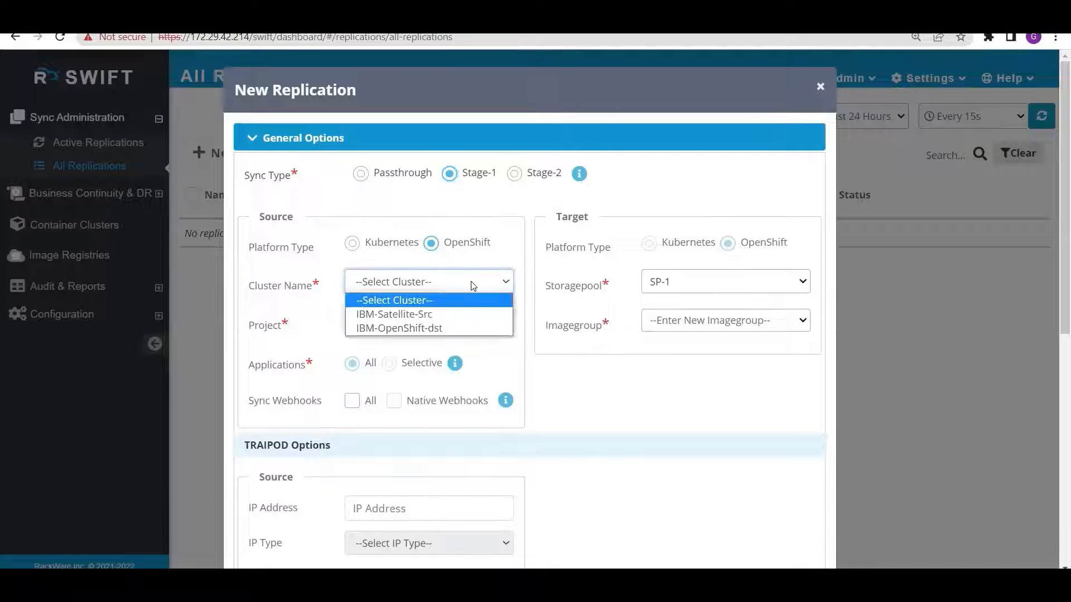
{"action": "left_click", "coordinate": [463, 315]}
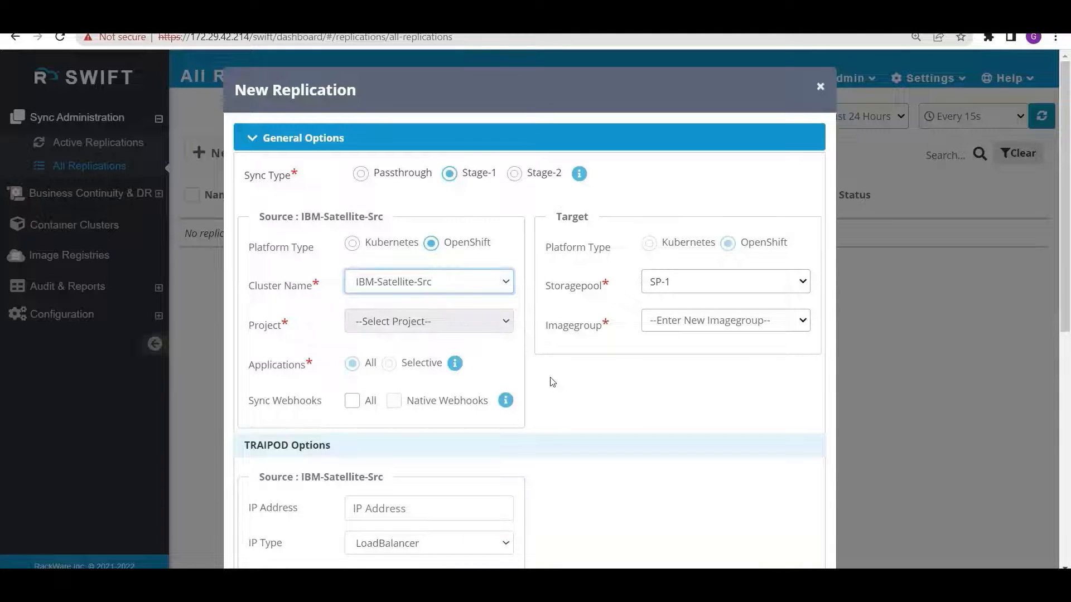
{"action": "scroll", "coordinate": [549, 382], "scroll_direction": "down", "scroll_amount": 1}
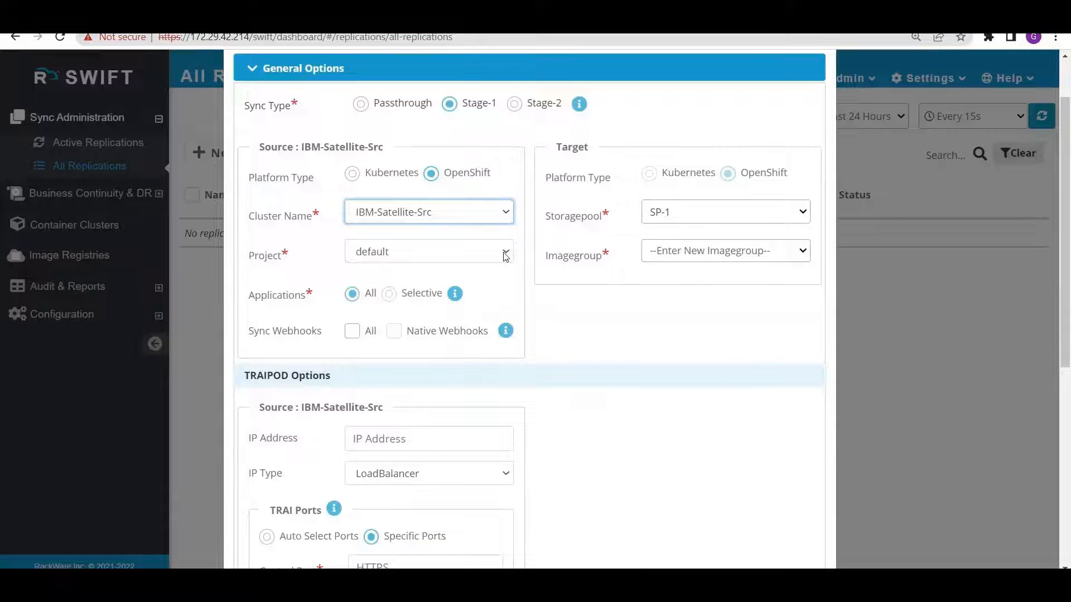
{"action": "left_click", "coordinate": [503, 253]}
{"action": "scroll", "coordinate": [507, 395], "scroll_direction": "down", "scroll_amount": 5}
{"action": "scroll", "coordinate": [508, 395], "scroll_direction": "down", "scroll_amount": 1}
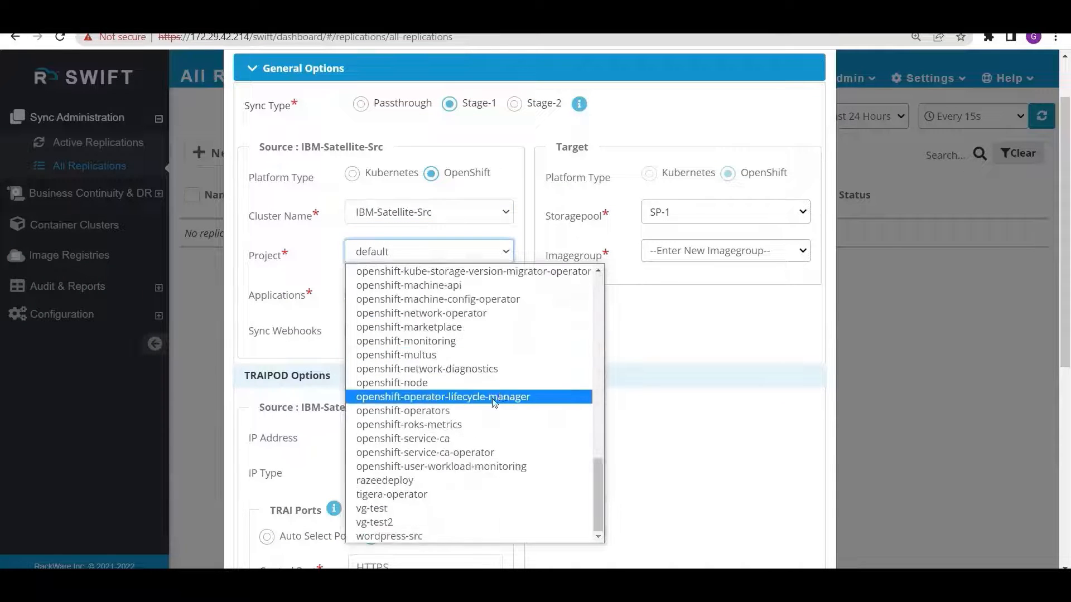
{"action": "left_click", "coordinate": [435, 536]}
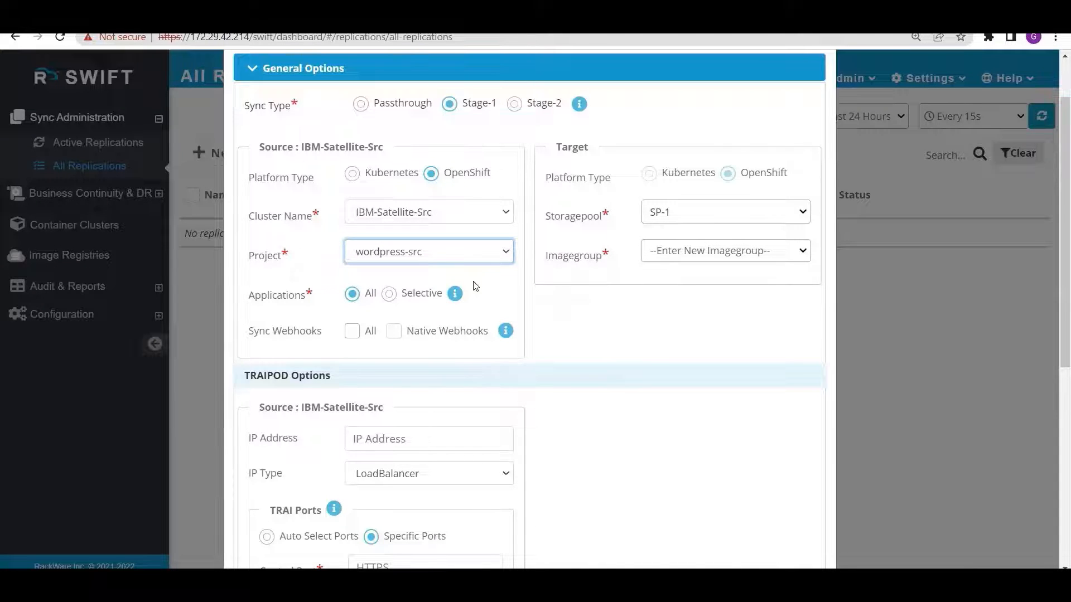
Step: Set the source TRAIPOD IP address to 3.132.214.198 and its IP type to NodePort
{"action": "scroll", "coordinate": [475, 286], "scroll_direction": "down", "scroll_amount": 3}
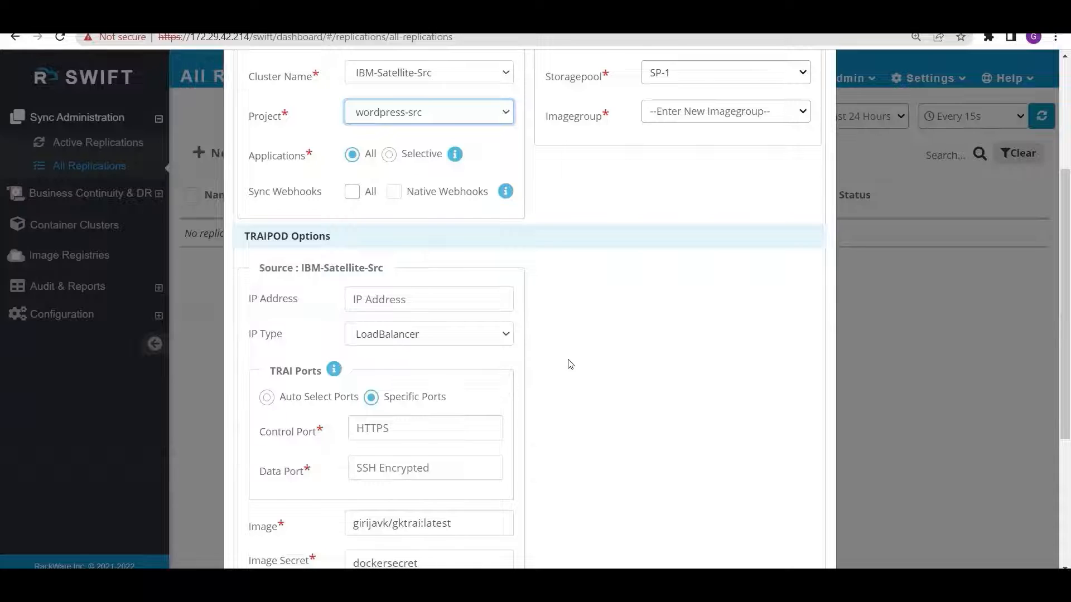
{"action": "scroll", "coordinate": [567, 363], "scroll_direction": "down", "scroll_amount": 1}
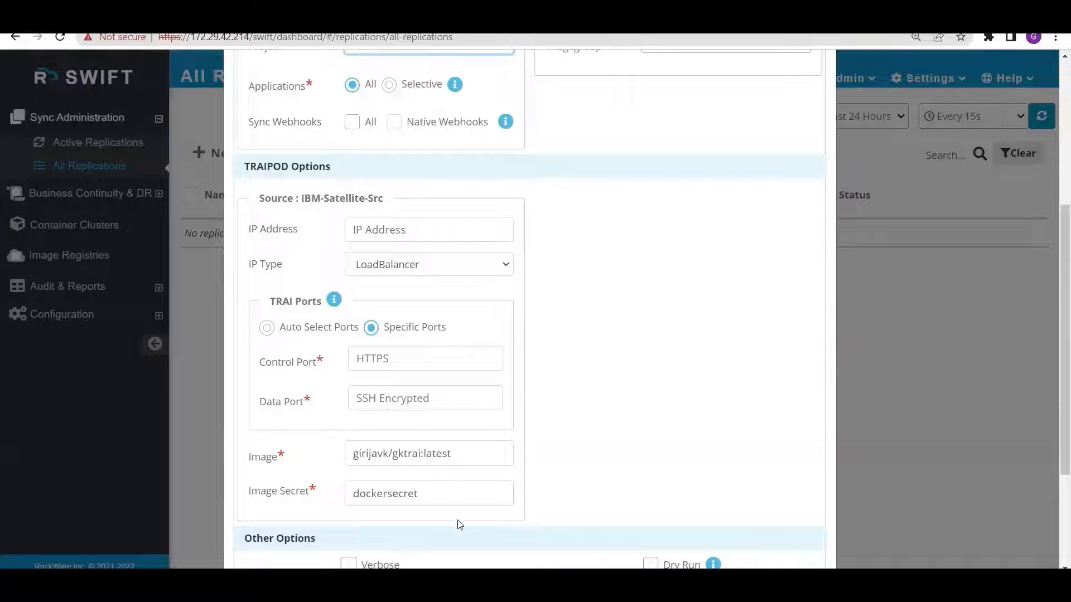
{"action": "scroll", "coordinate": [708, 385], "scroll_direction": "down", "scroll_amount": 1}
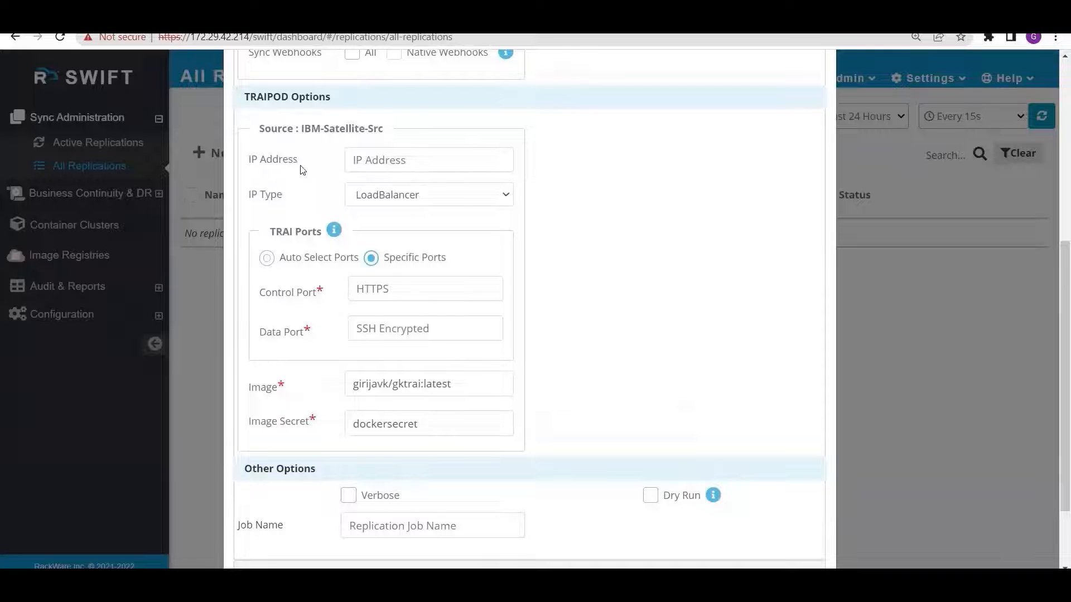
{"action": "left_click", "coordinate": [415, 162]}
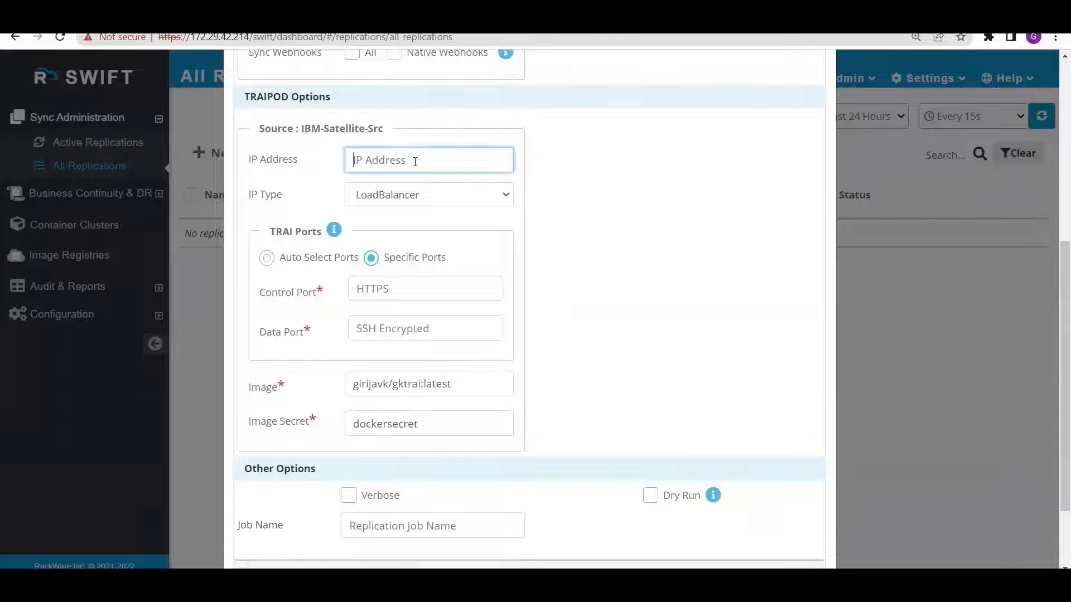
{"action": "type", "text": "3.132.214.198"}
{"action": "left_click", "coordinate": [393, 200]}
{"action": "left_click", "coordinate": [397, 226]}
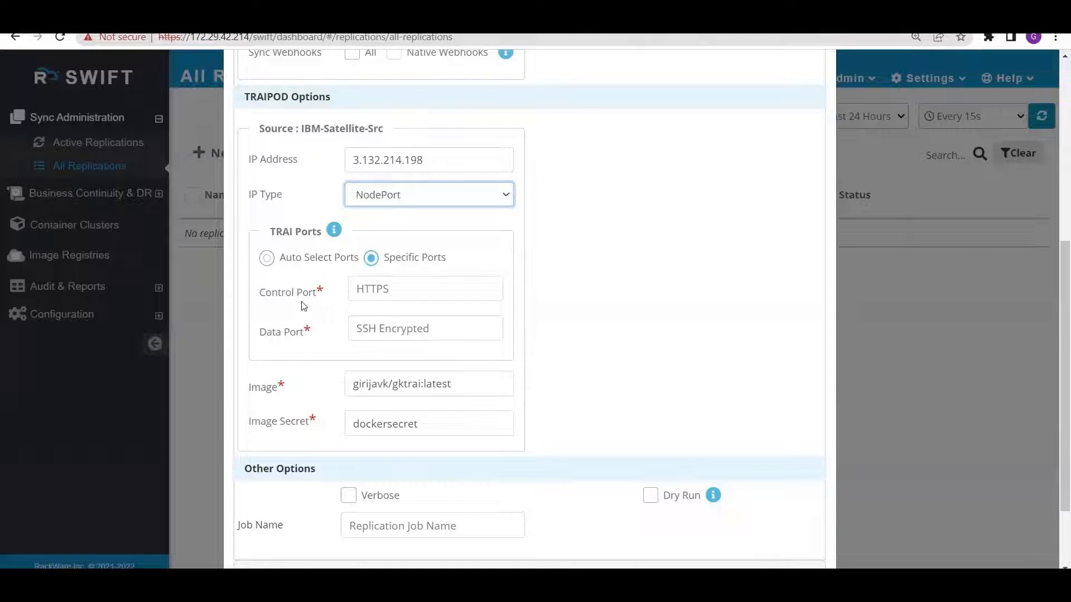
Step: Set the source TRAI control port to 30667 and the data port to 30777
{"action": "left_click", "coordinate": [394, 290]}
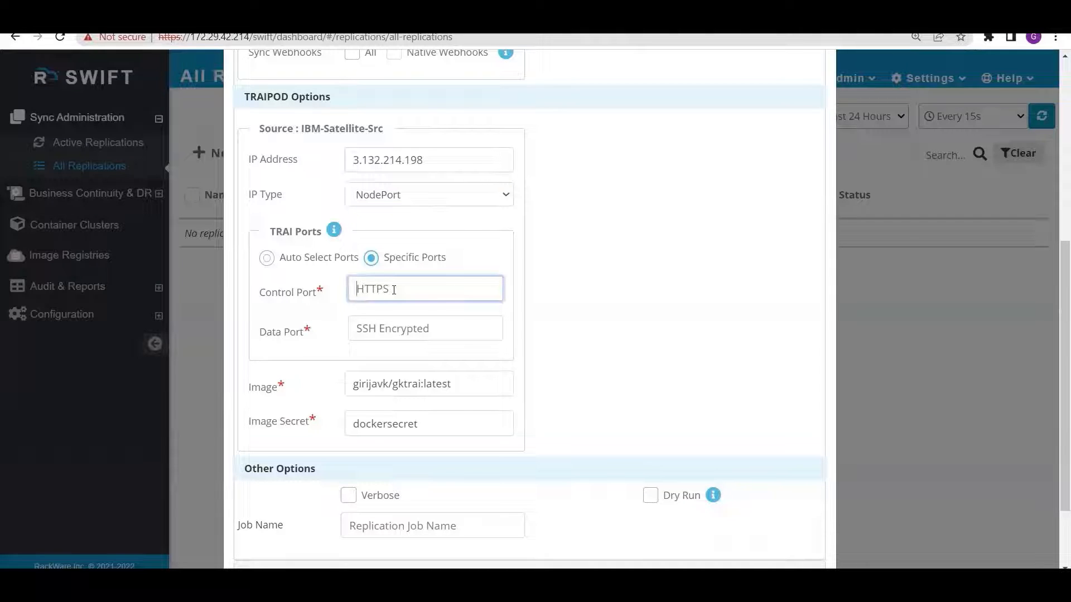
{"action": "type", "text": "30667"}
{"action": "left_click", "coordinate": [486, 328]}
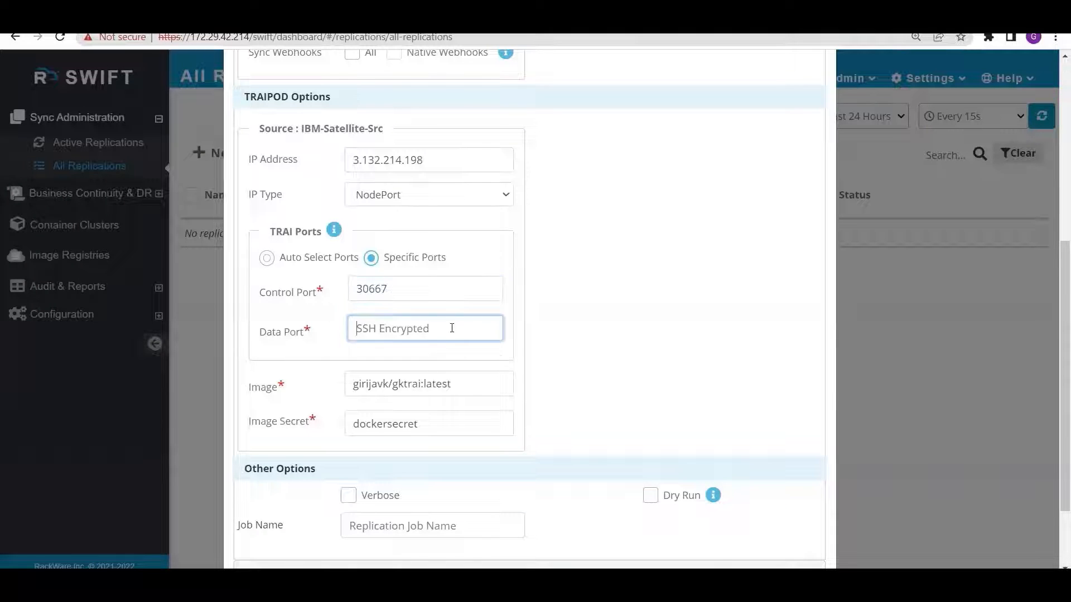
{"action": "type", "text": "307"}
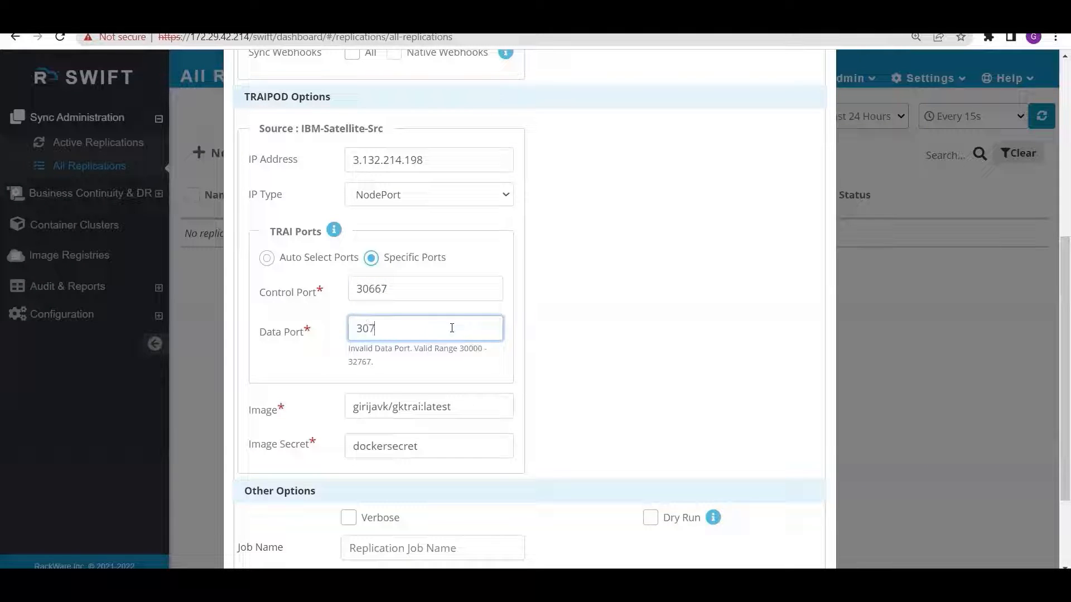
{"action": "type", "text": "77"}
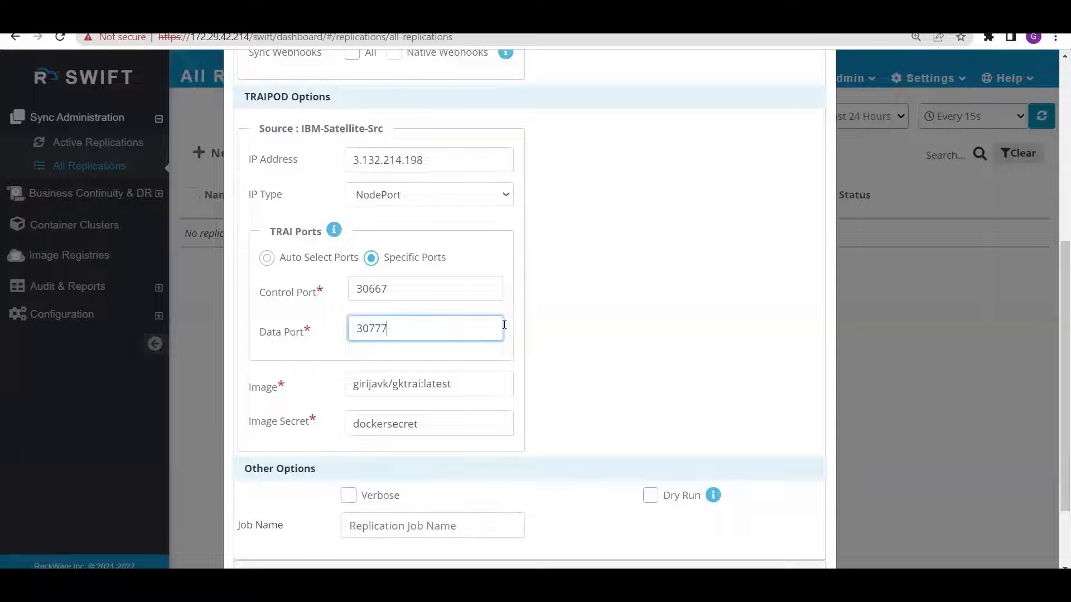
Step: Choose SP-1 as the target storage pool and enter IBM-IG as the new image group
{"action": "scroll", "coordinate": [525, 337], "scroll_direction": "down", "scroll_amount": 2}
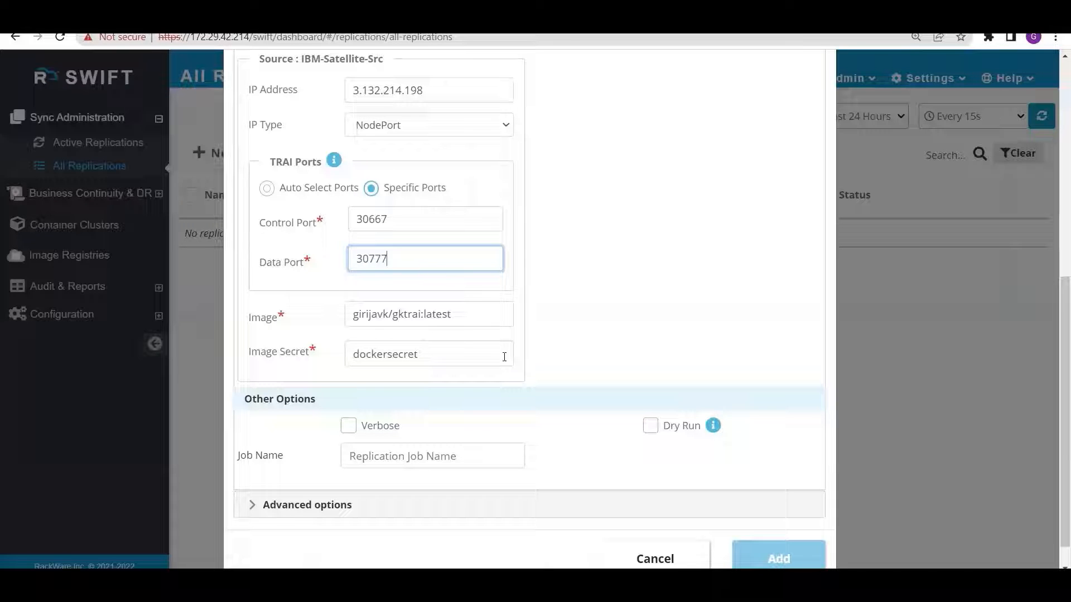
{"action": "scroll", "coordinate": [509, 362], "scroll_direction": "down", "scroll_amount": 1}
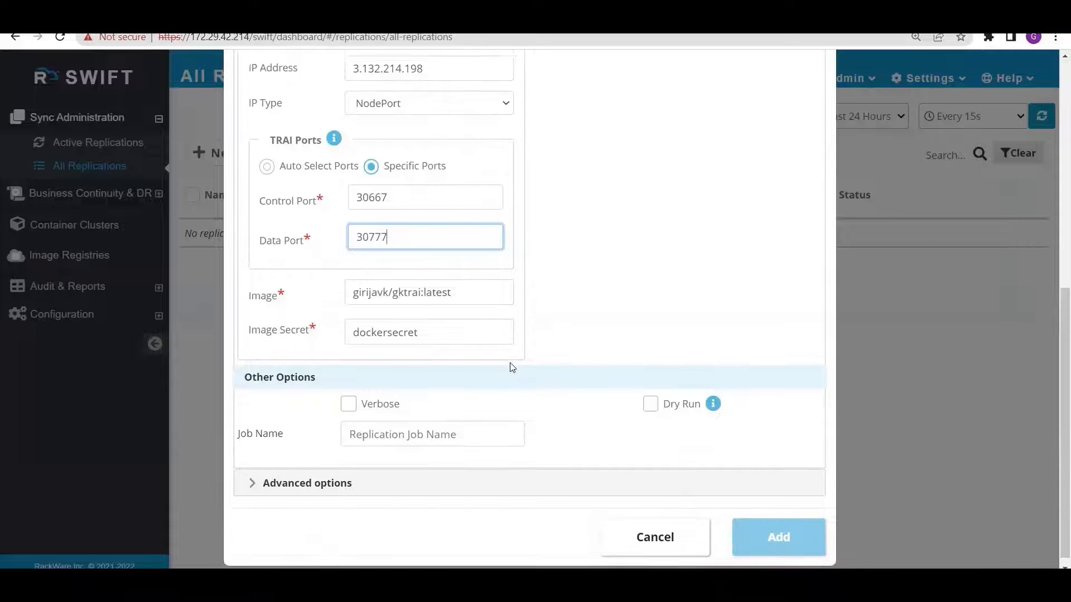
{"action": "scroll", "coordinate": [510, 366], "scroll_direction": "up", "scroll_amount": 8}
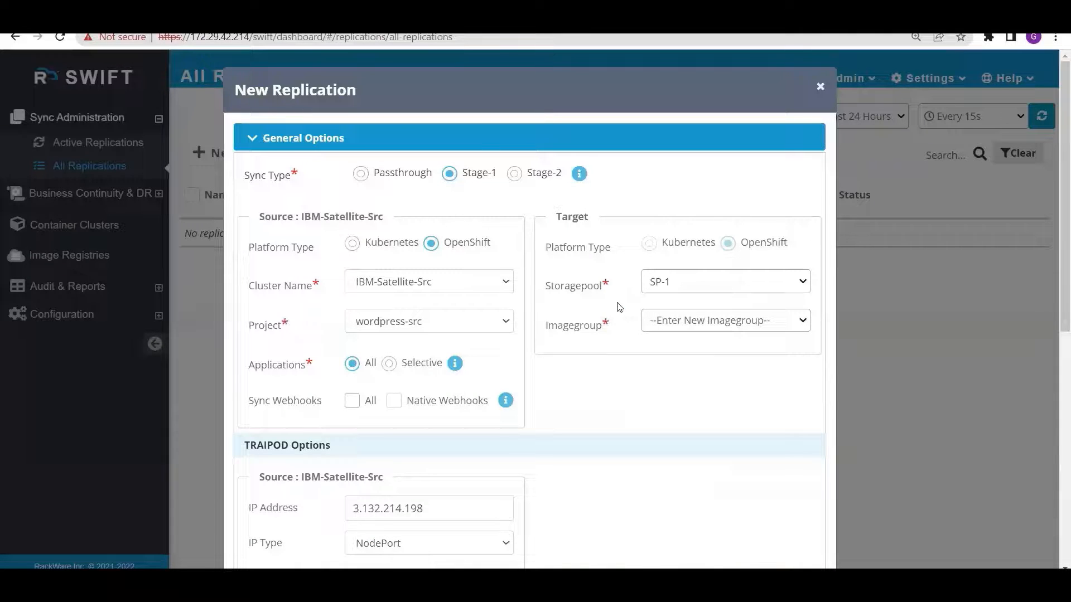
{"action": "left_click", "coordinate": [741, 282]}
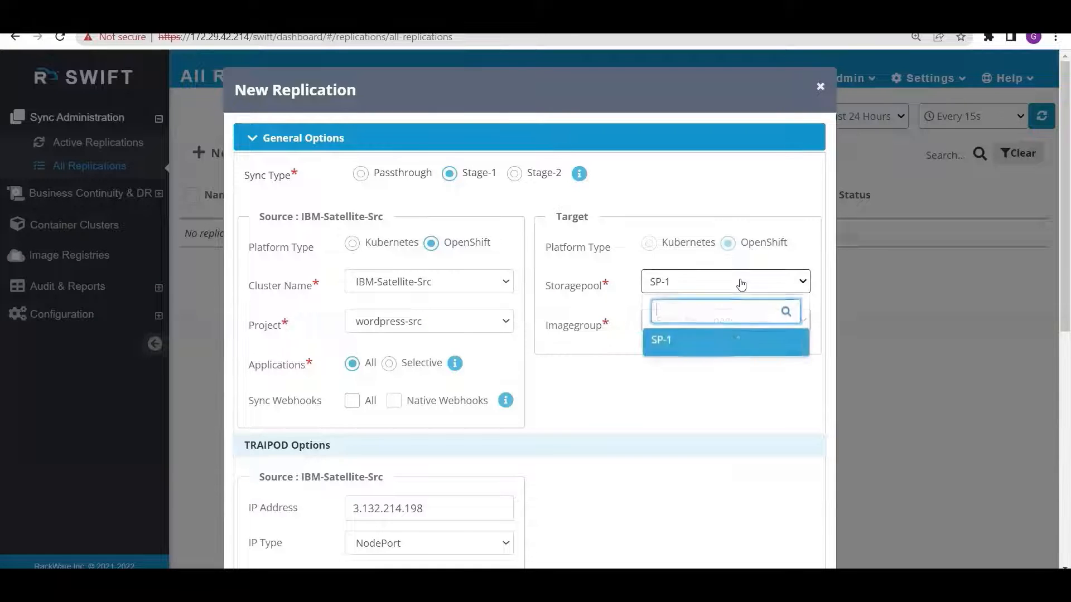
{"action": "left_click", "coordinate": [693, 346]}
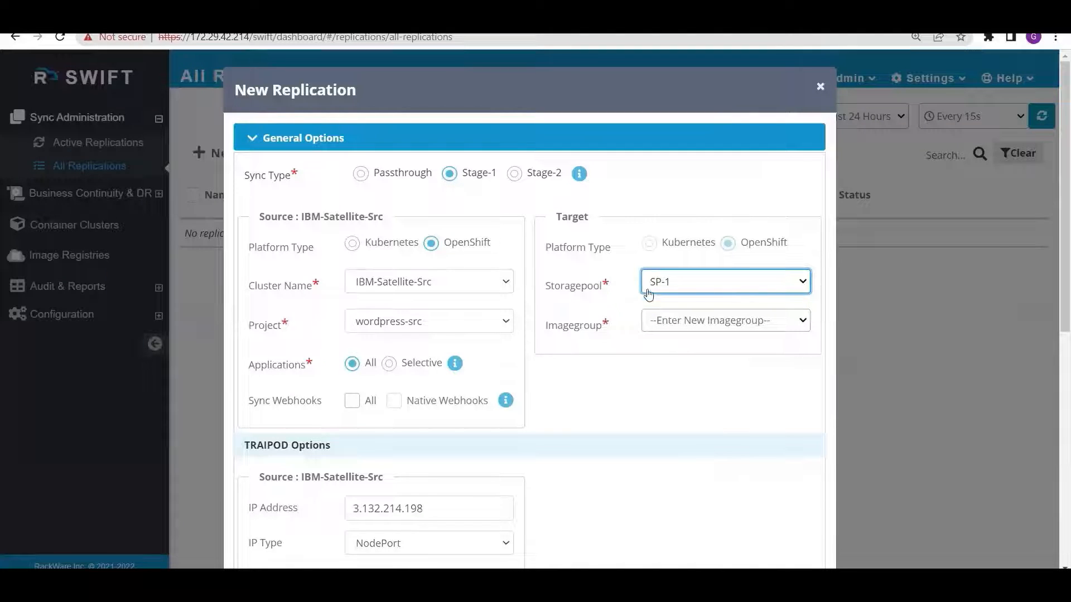
{"action": "left_click", "coordinate": [669, 325]}
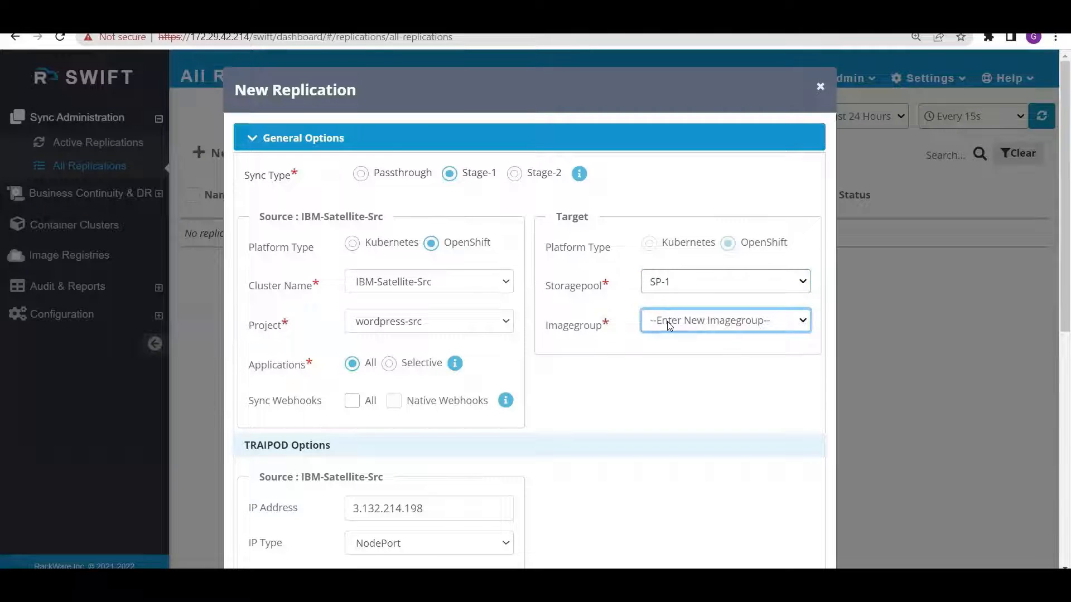
{"action": "type", "text": "IBM"}
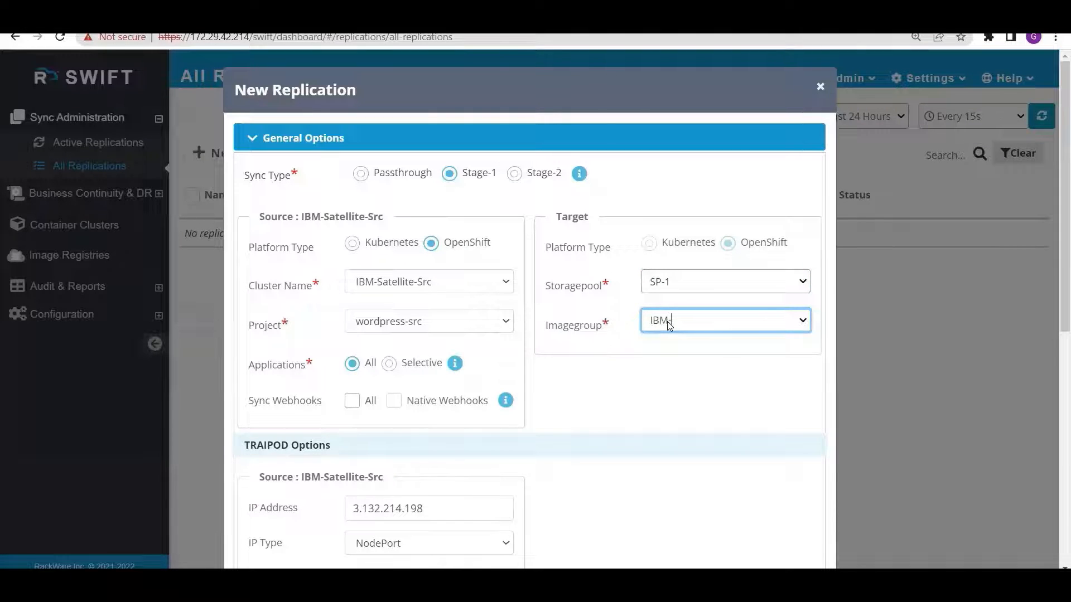
{"action": "type", "text": "-IG"}
{"action": "right_click", "coordinate": [685, 335]}
{"action": "left_click", "coordinate": [628, 370]}
Step: Enable verbose output for the replication job
{"action": "scroll", "coordinate": [629, 370], "scroll_direction": "down", "scroll_amount": 5}
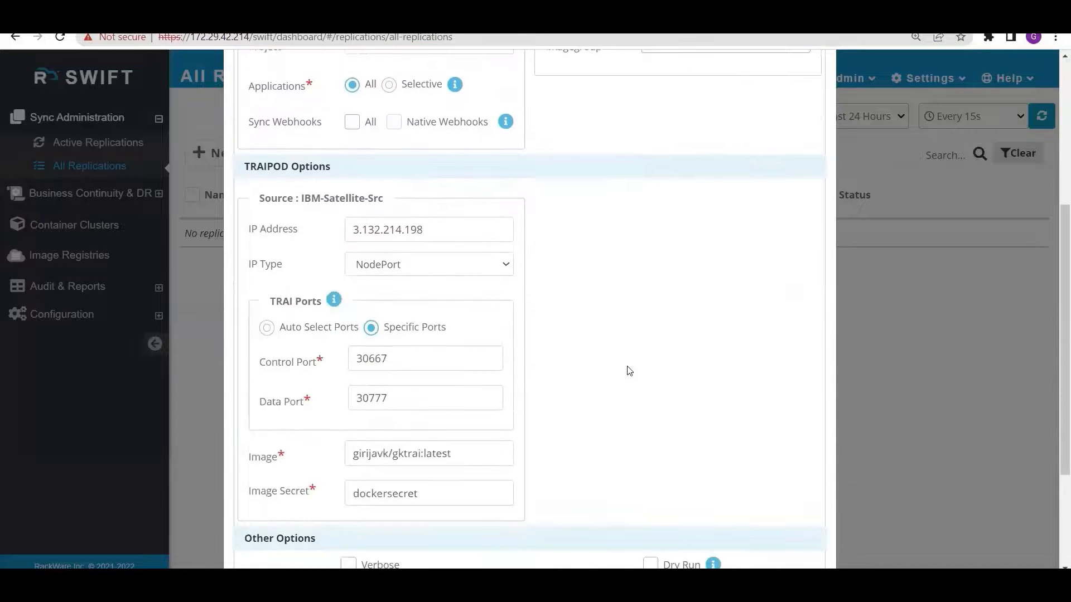
{"action": "scroll", "coordinate": [629, 370], "scroll_direction": "down", "scroll_amount": 3}
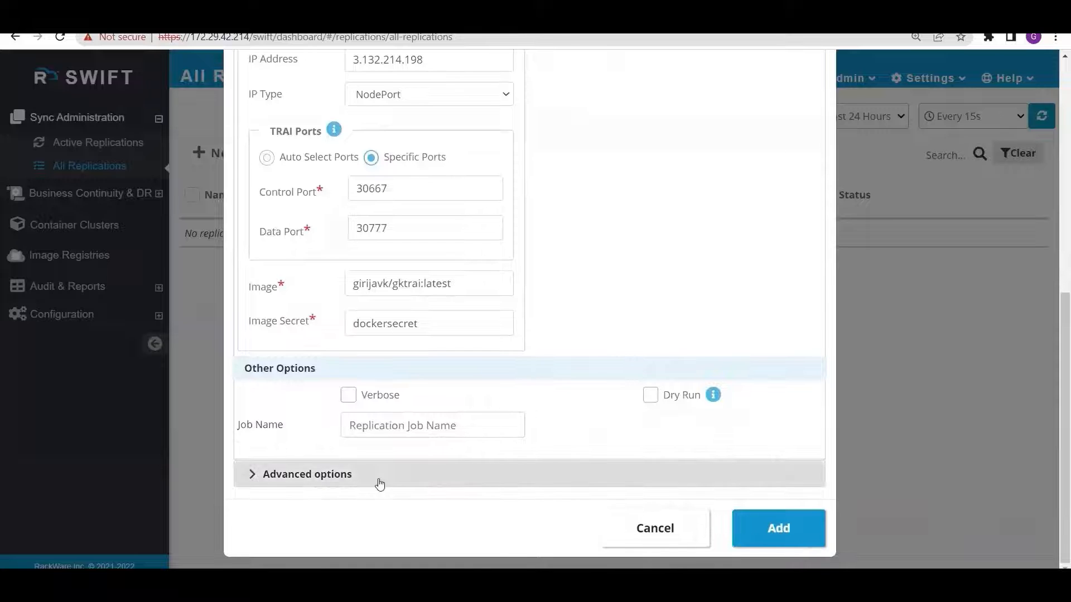
{"action": "left_click", "coordinate": [348, 395]}
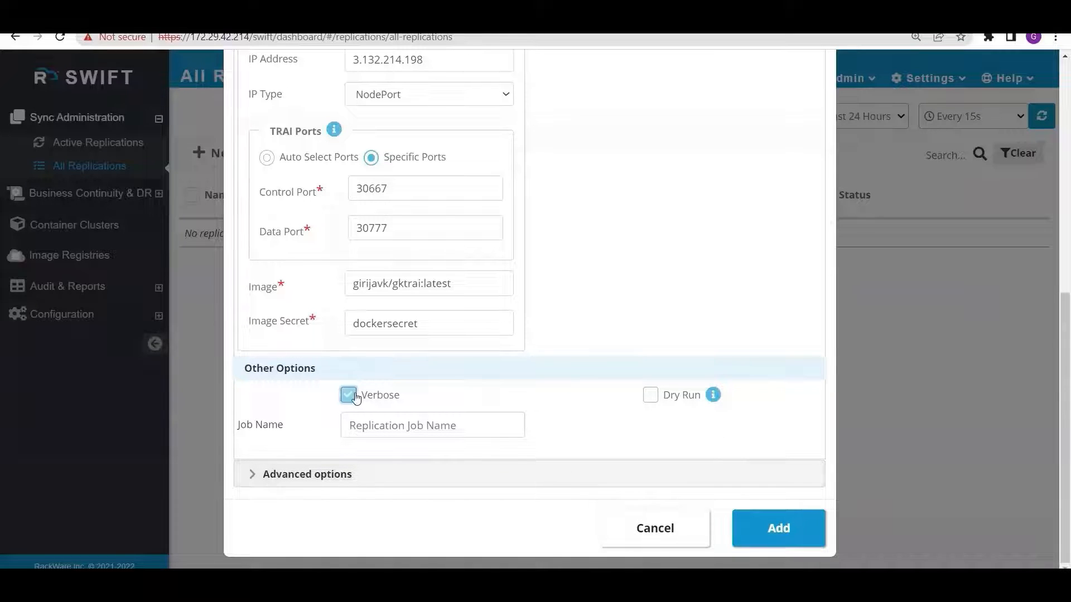
Step: Submit the Stage-1 replication job and examine its summary details, including the job command line
{"action": "left_click", "coordinate": [763, 532]}
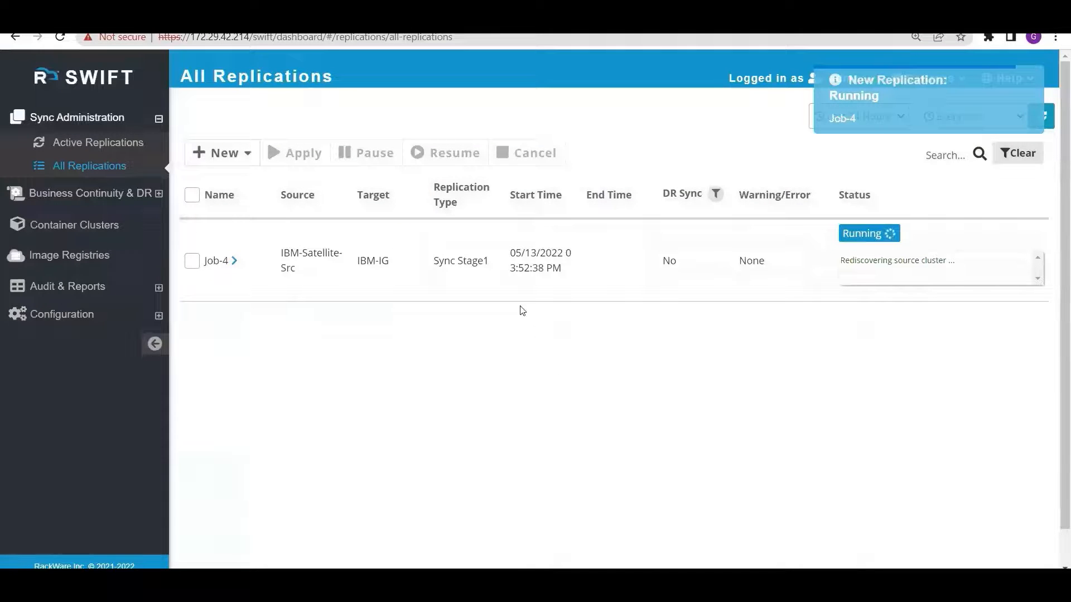
{"action": "left_click", "coordinate": [234, 260]}
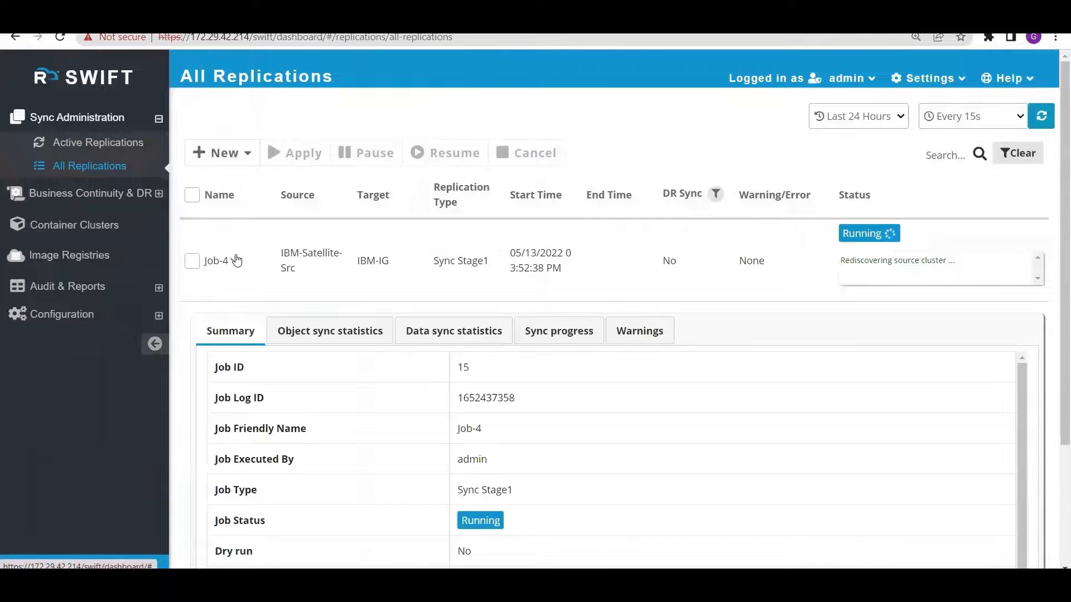
{"action": "scroll", "coordinate": [674, 435], "scroll_direction": "down", "scroll_amount": 2}
{"action": "scroll", "coordinate": [674, 435], "scroll_direction": "up", "scroll_amount": 2}
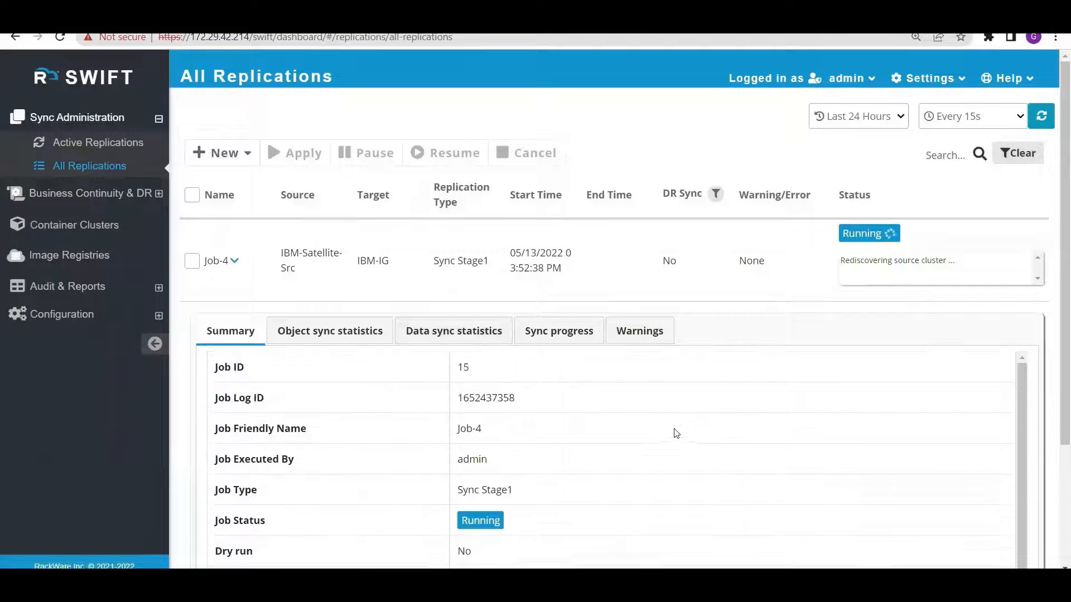
{"action": "scroll", "coordinate": [796, 293], "scroll_direction": "down", "scroll_amount": 3}
{"action": "scroll", "coordinate": [712, 370], "scroll_direction": "up", "scroll_amount": 3}
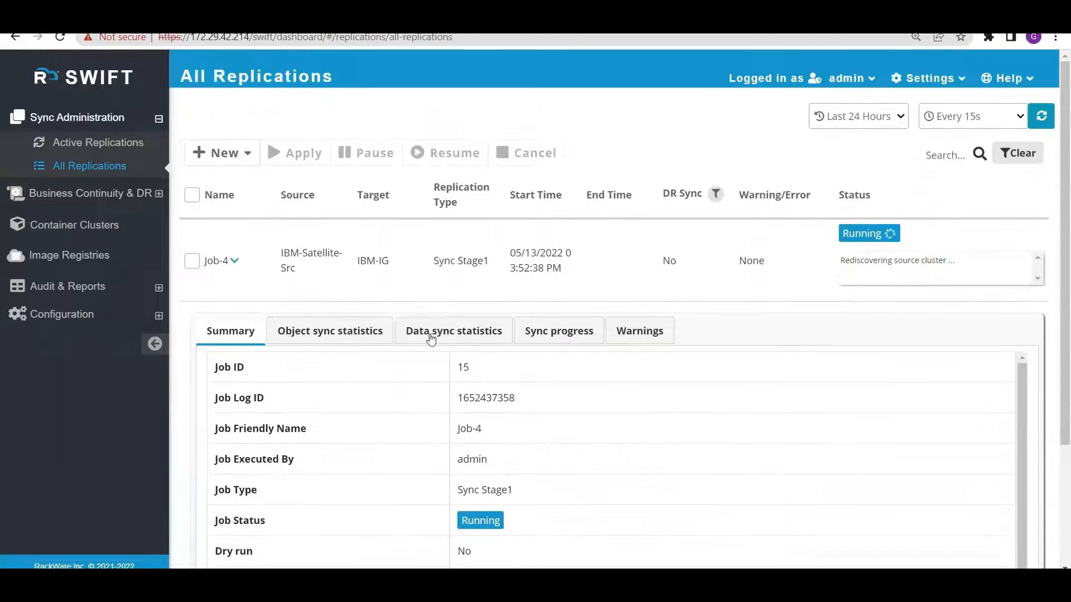
{"action": "scroll", "coordinate": [825, 432], "scroll_direction": "down", "scroll_amount": 2}
{"action": "scroll", "coordinate": [825, 287], "scroll_direction": "down", "scroll_amount": 3}
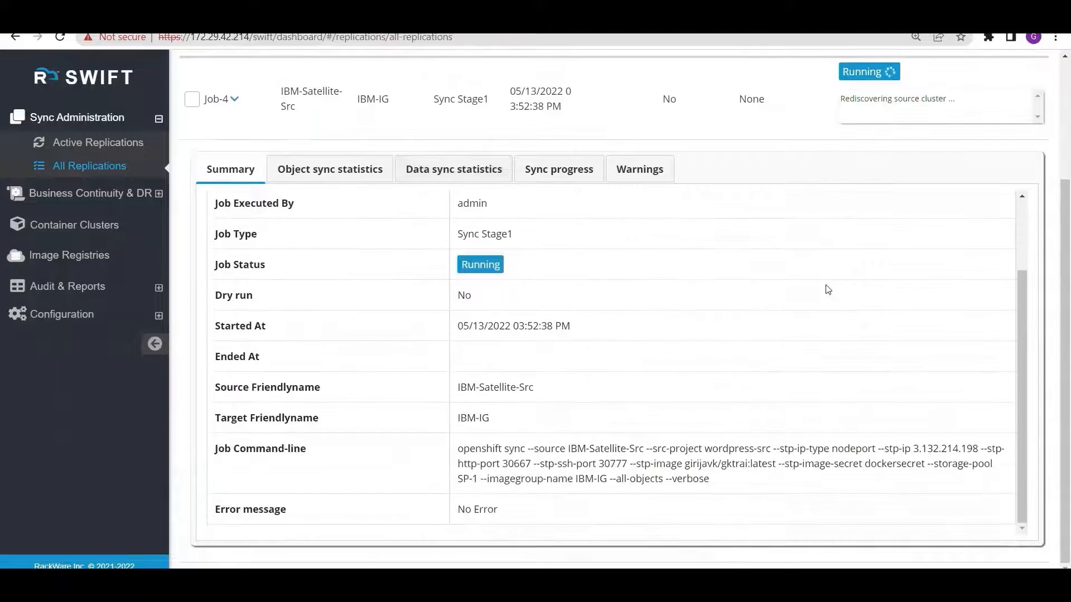
{"action": "scroll", "coordinate": [715, 397], "scroll_direction": "up", "scroll_amount": 2}
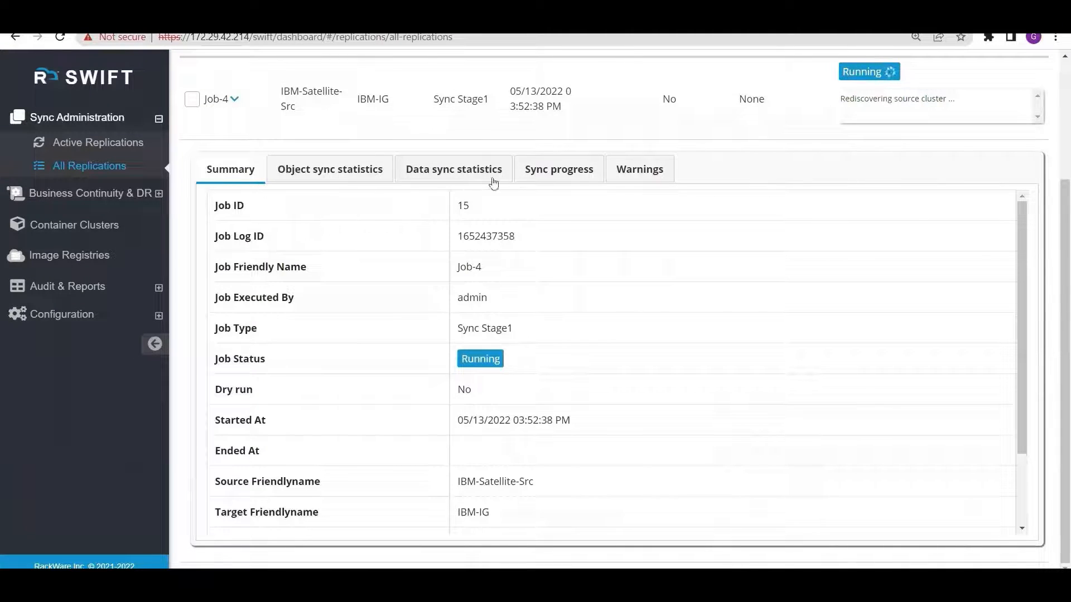
Step: Examine the Stage-1 job's sync progress messages and its data sync statistics
{"action": "left_click", "coordinate": [544, 174]}
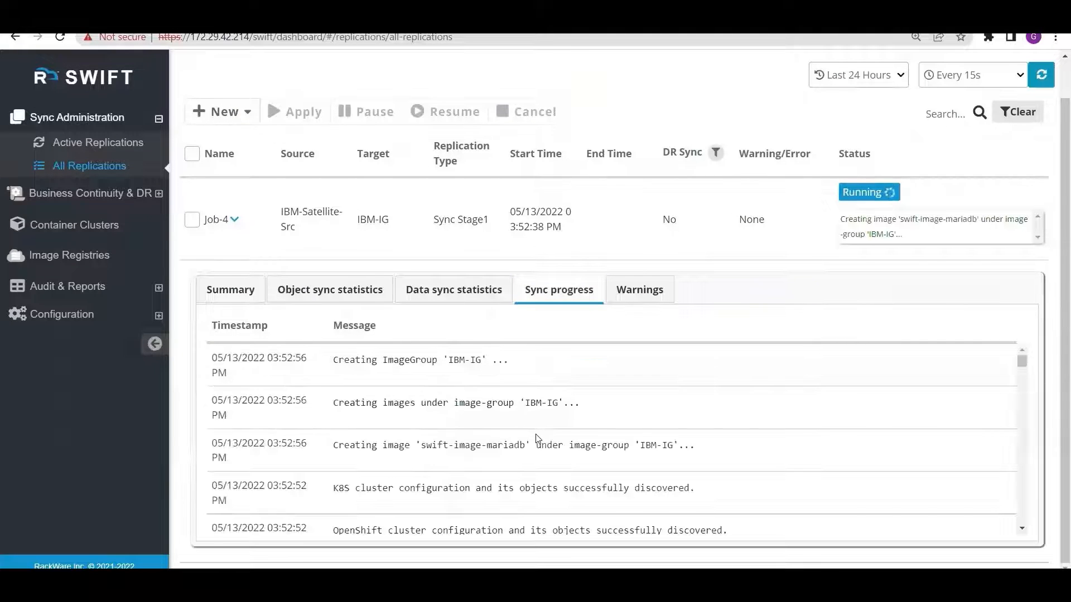
{"action": "scroll", "coordinate": [676, 410], "scroll_direction": "down", "scroll_amount": 3}
{"action": "scroll", "coordinate": [676, 410], "scroll_direction": "up", "scroll_amount": 3}
{"action": "scroll", "coordinate": [688, 387], "scroll_direction": "down", "scroll_amount": 5}
{"action": "scroll", "coordinate": [690, 390], "scroll_direction": "up", "scroll_amount": 5}
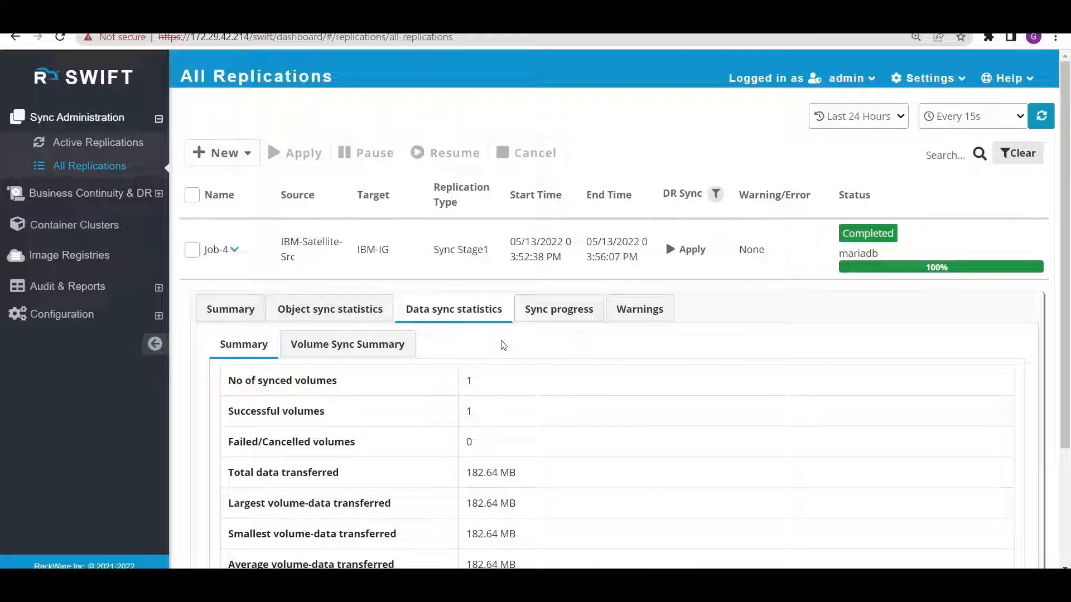
{"action": "scroll", "coordinate": [681, 428], "scroll_direction": "down", "scroll_amount": 1}
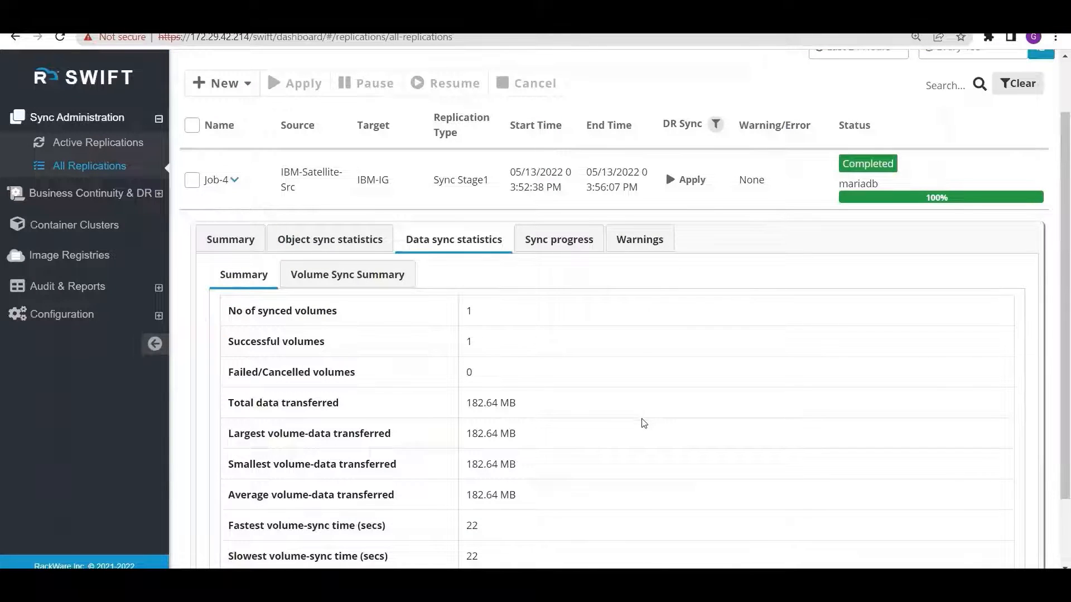
{"action": "scroll", "coordinate": [653, 436], "scroll_direction": "up", "scroll_amount": 1}
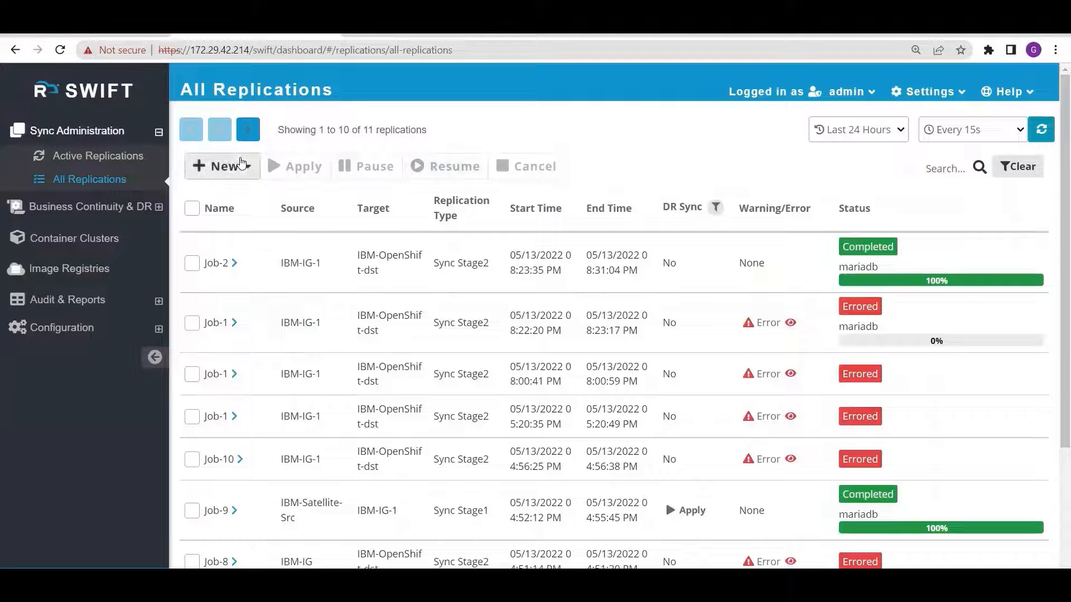
Step: Create a new replication with the sync type set to Stage-2
{"action": "left_click", "coordinate": [240, 165]}
{"action": "left_click", "coordinate": [255, 196]}
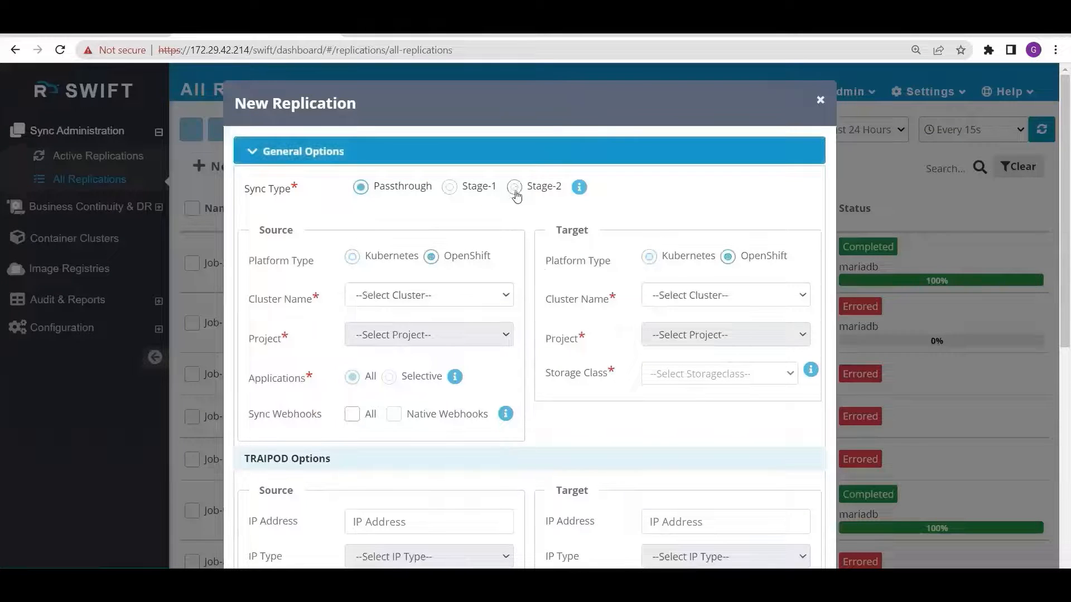
{"action": "left_click", "coordinate": [515, 188]}
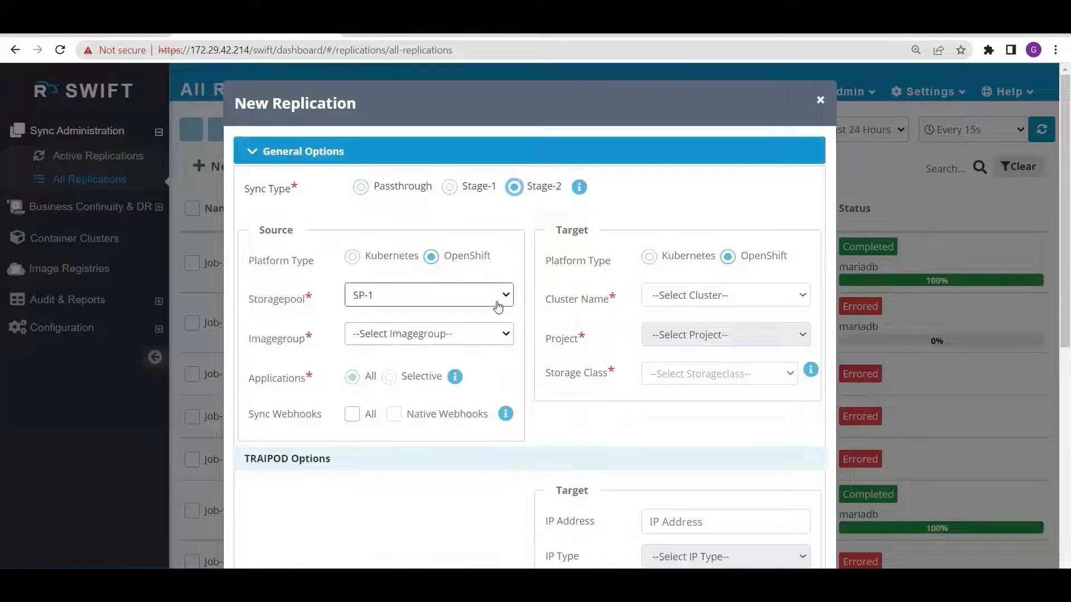
{"action": "scroll", "coordinate": [498, 307], "scroll_direction": "down", "scroll_amount": 1}
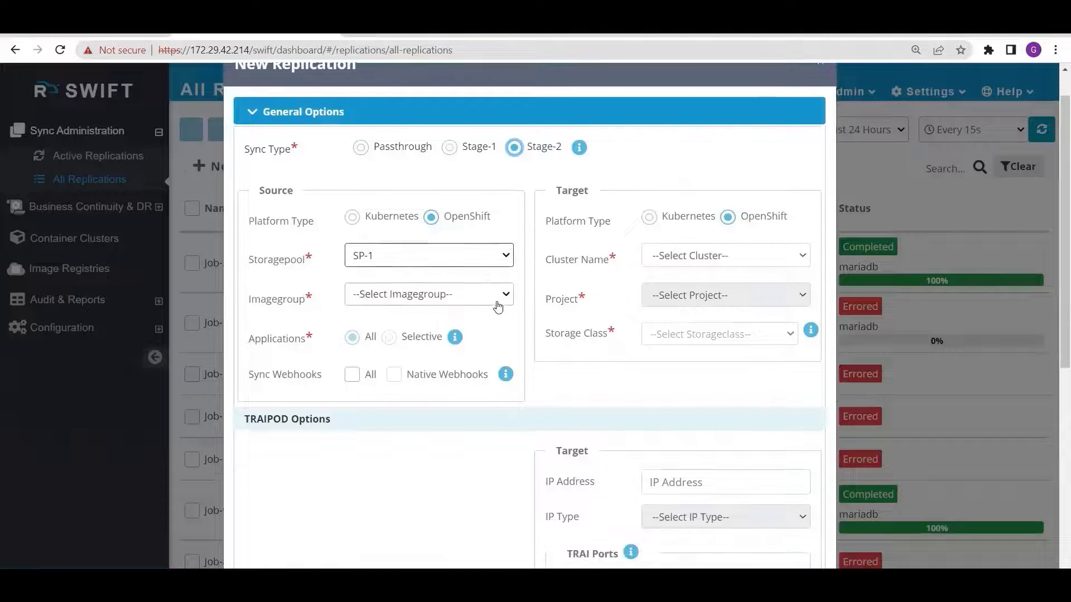
Step: Choose IBM-OpenShift-dst as the target cluster and IBM-IG as the source image group
{"action": "left_click", "coordinate": [674, 258]}
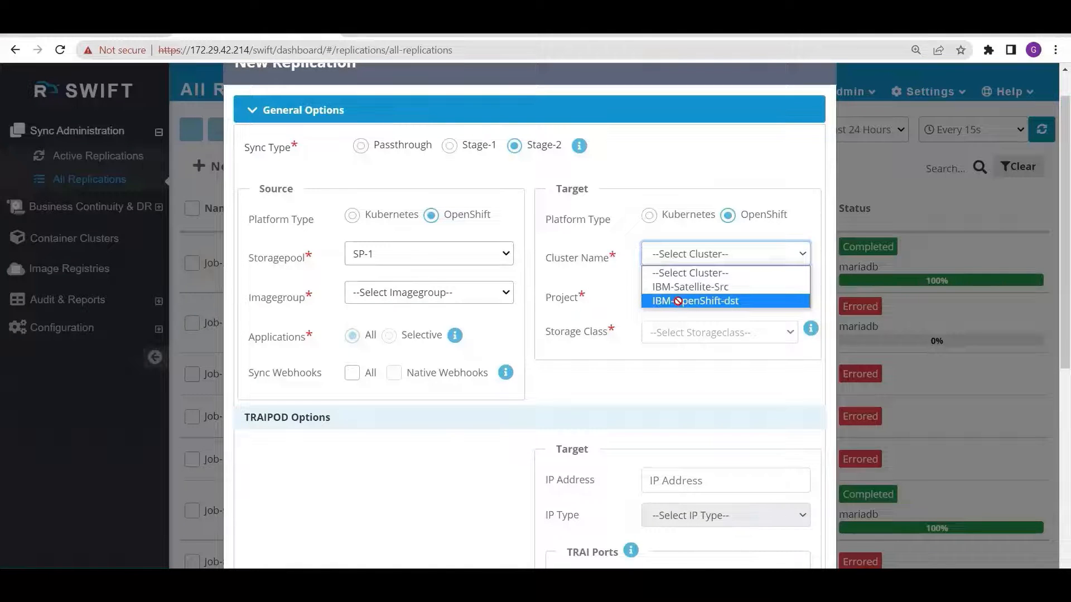
{"action": "left_click", "coordinate": [677, 301]}
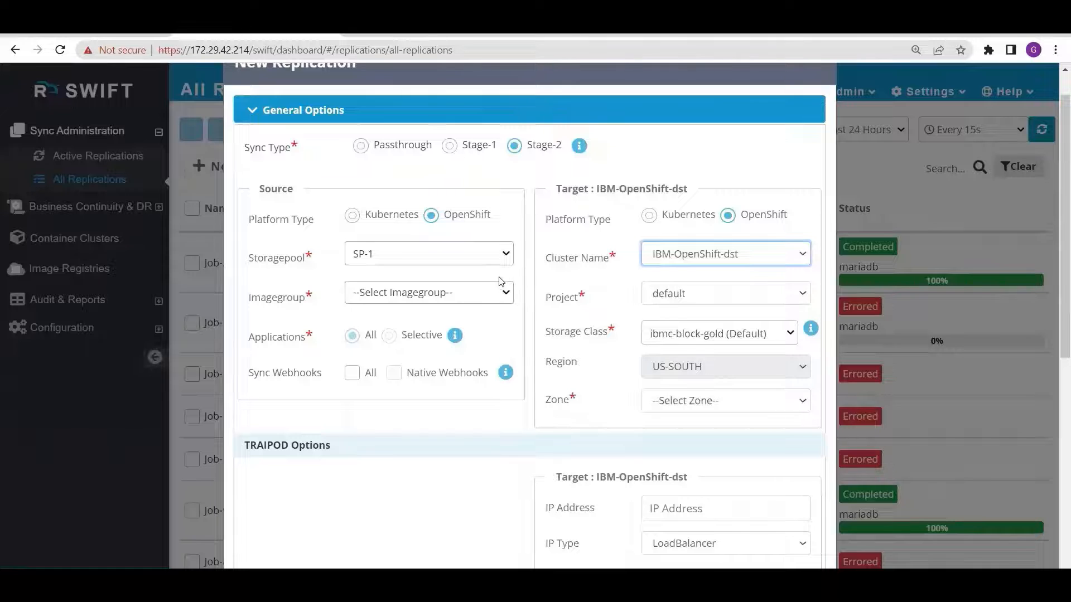
{"action": "left_click", "coordinate": [490, 295]}
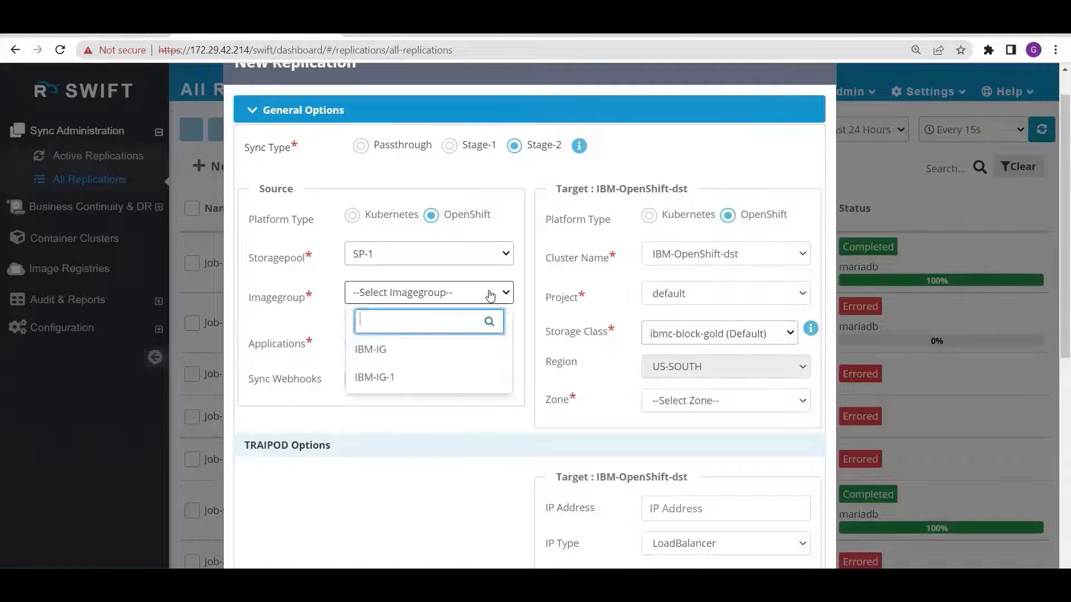
{"action": "left_click", "coordinate": [467, 350]}
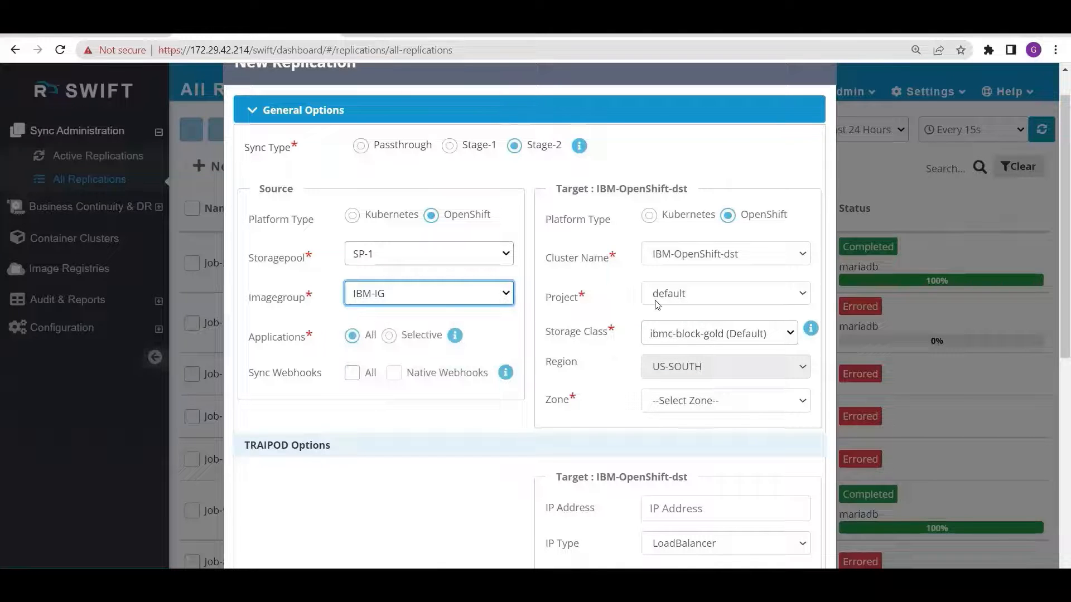
Step: Set the target project to wordpress-dst and the target zone to DAL10
{"action": "left_click", "coordinate": [674, 298]}
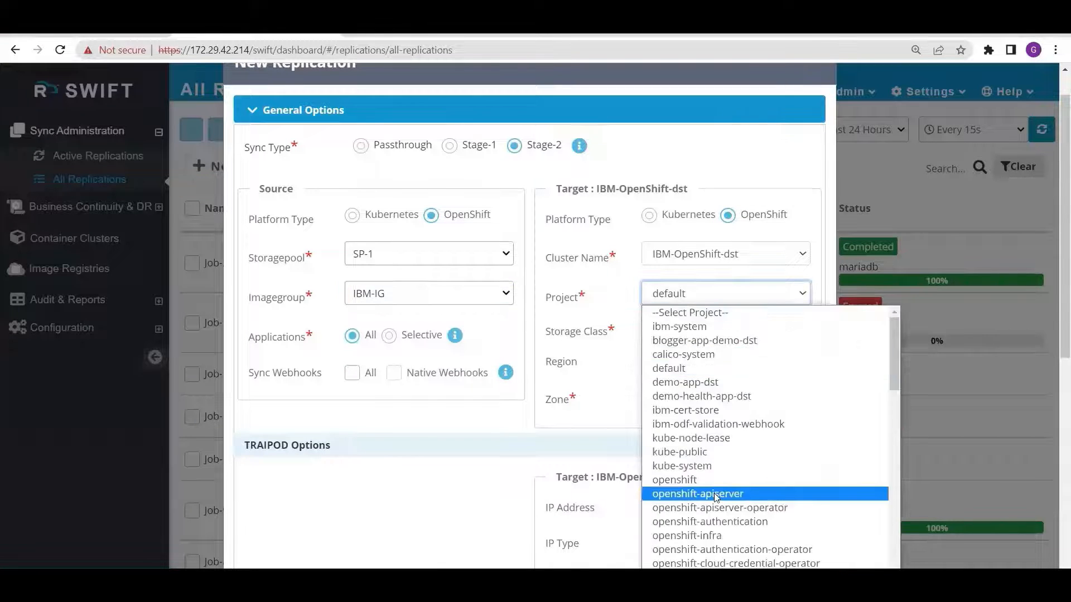
{"action": "scroll", "coordinate": [716, 502], "scroll_direction": "down", "scroll_amount": 8}
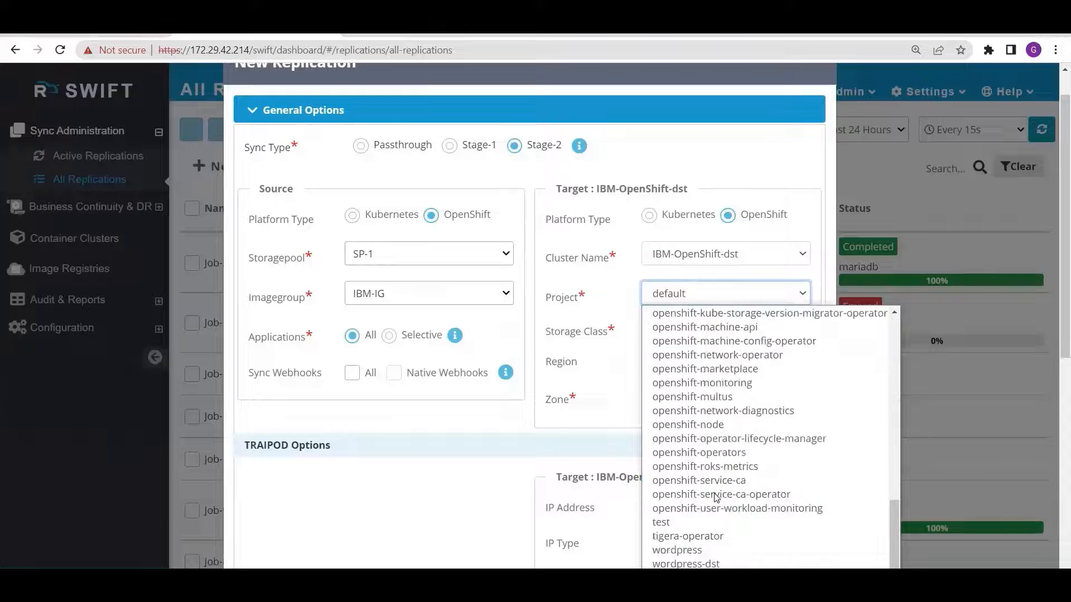
{"action": "left_click", "coordinate": [716, 565]}
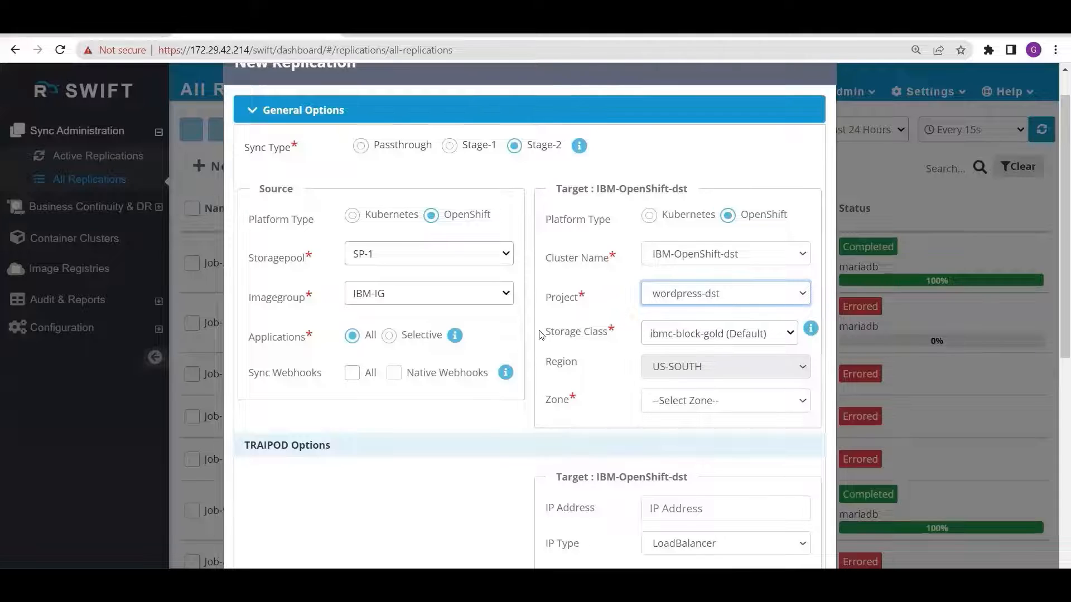
{"action": "scroll", "coordinate": [550, 389], "scroll_direction": "down", "scroll_amount": 1}
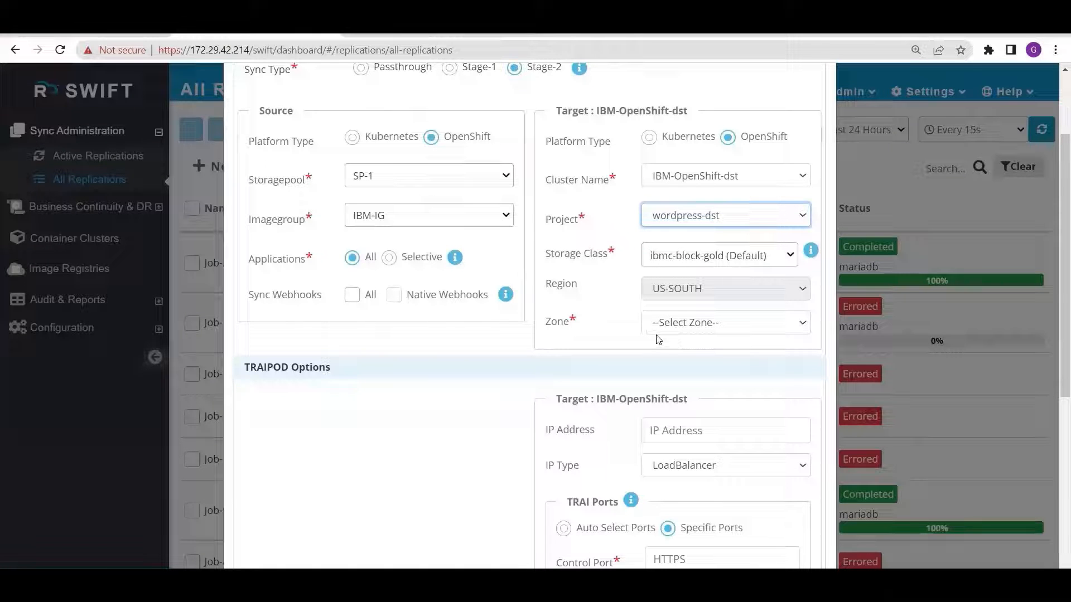
{"action": "left_click", "coordinate": [671, 327]}
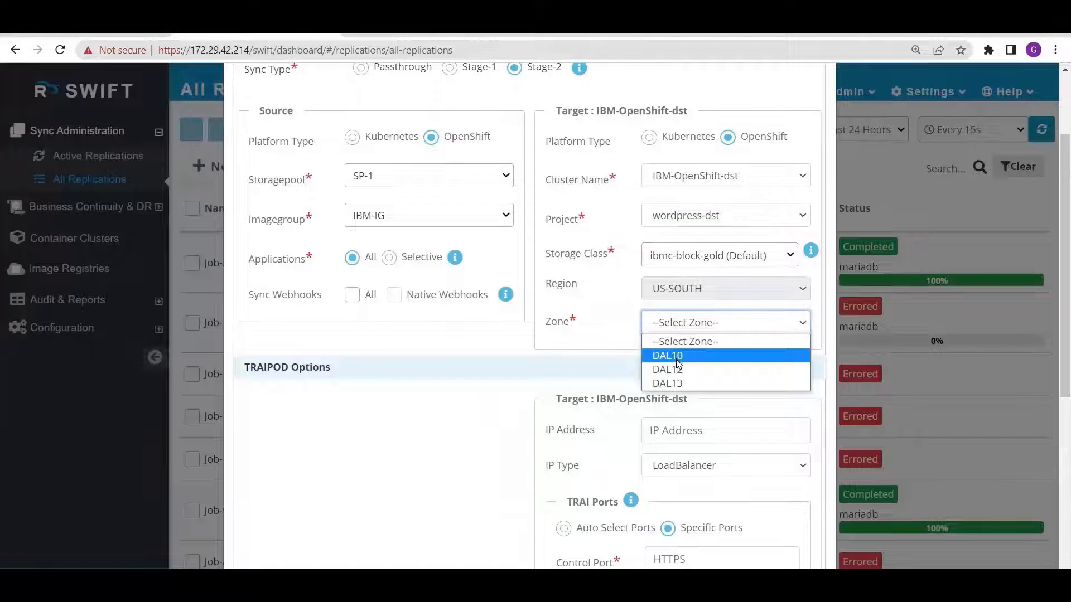
{"action": "left_click", "coordinate": [677, 360]}
{"action": "scroll", "coordinate": [677, 363], "scroll_direction": "up", "scroll_amount": 2}
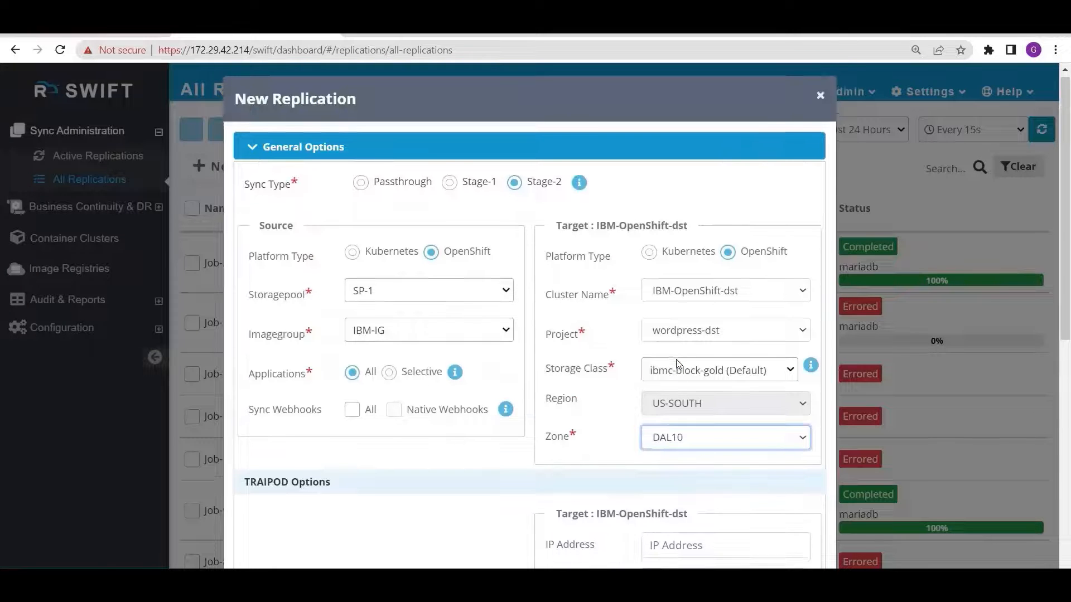
Step: Set the target TRAI control port to 30444 and the data port to 30566
{"action": "scroll", "coordinate": [678, 363], "scroll_direction": "down", "scroll_amount": 4}
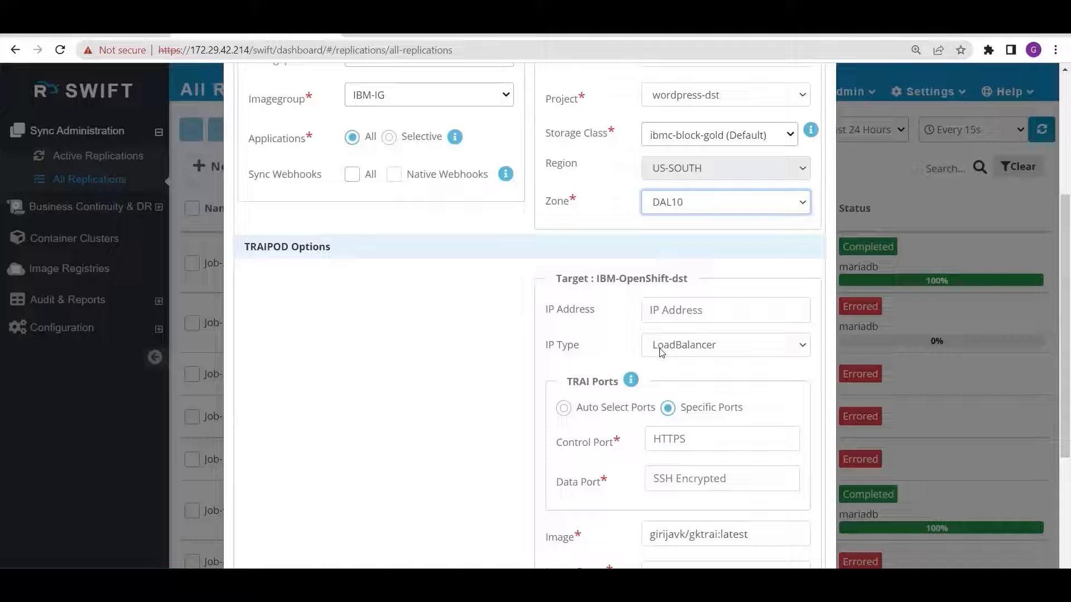
{"action": "left_click", "coordinate": [696, 441]}
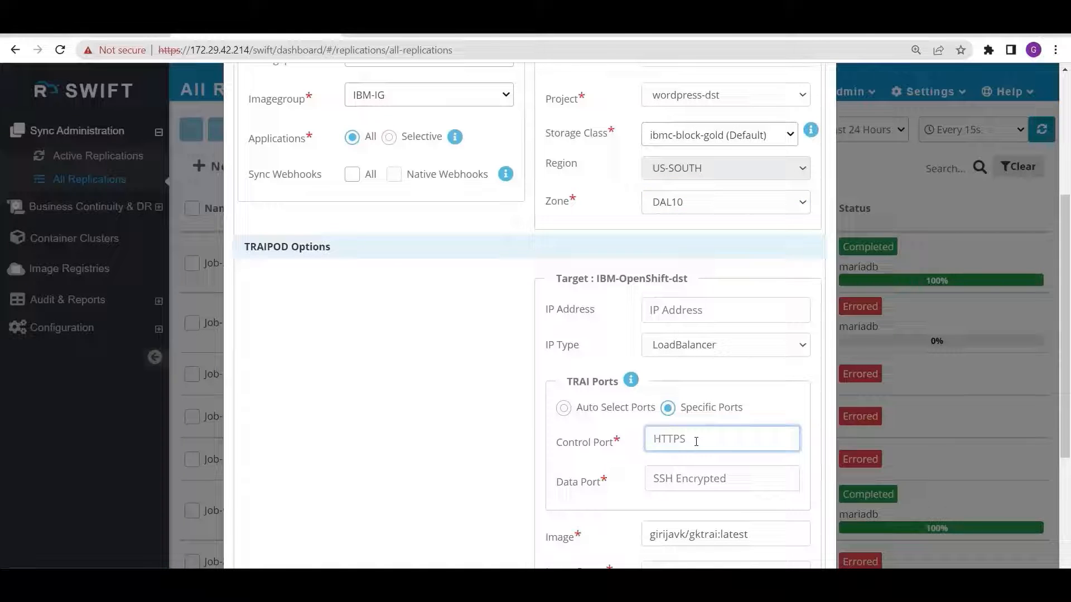
{"action": "type", "text": "3044"}
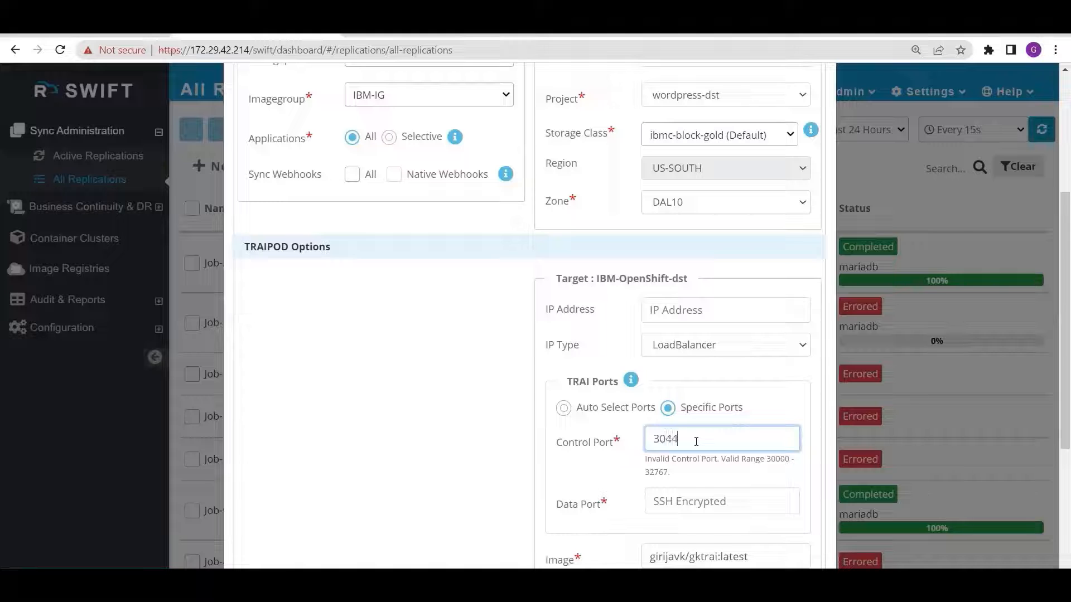
{"action": "type", "text": "4"}
{"action": "left_click", "coordinate": [687, 478]}
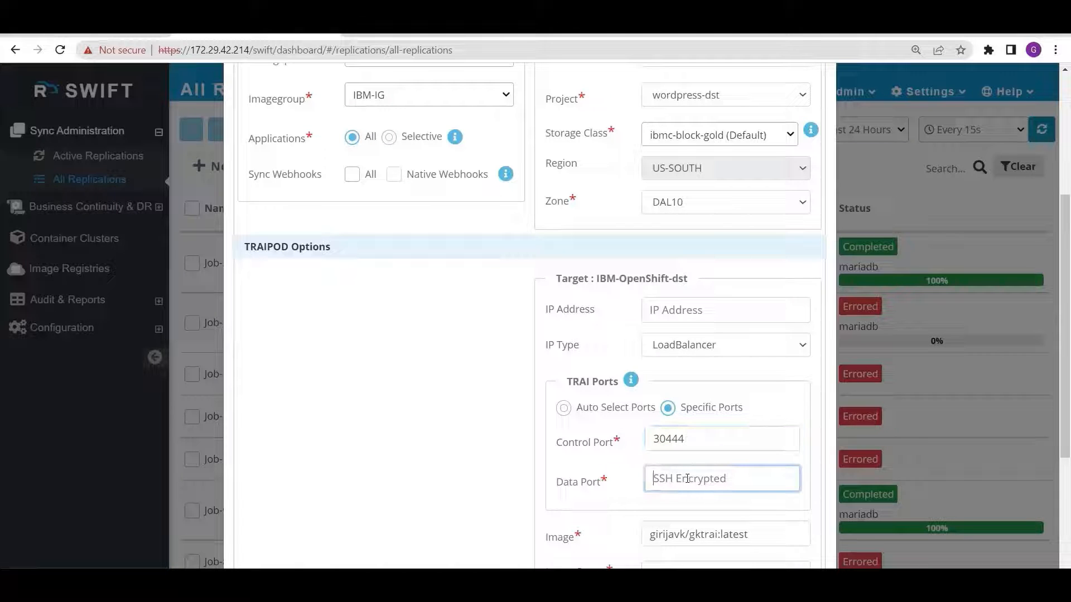
{"action": "type", "text": "3056"}
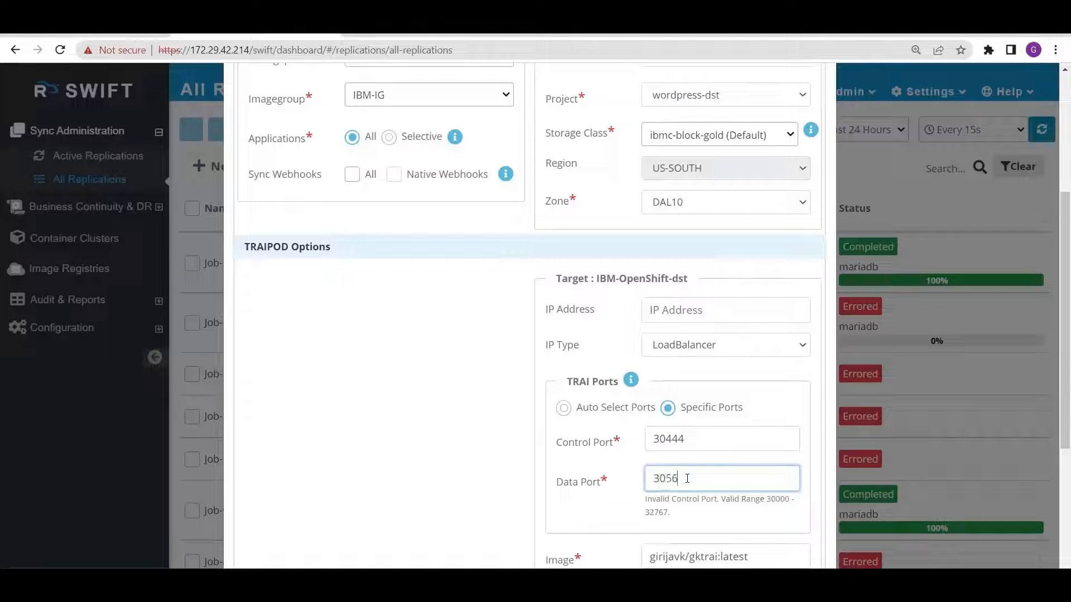
{"action": "type", "text": "6"}
Step: Submit the Stage-2 replication job from IBM-IG to the IBM-OpenShift-dst cluster
{"action": "scroll", "coordinate": [687, 478], "scroll_direction": "down", "scroll_amount": 3}
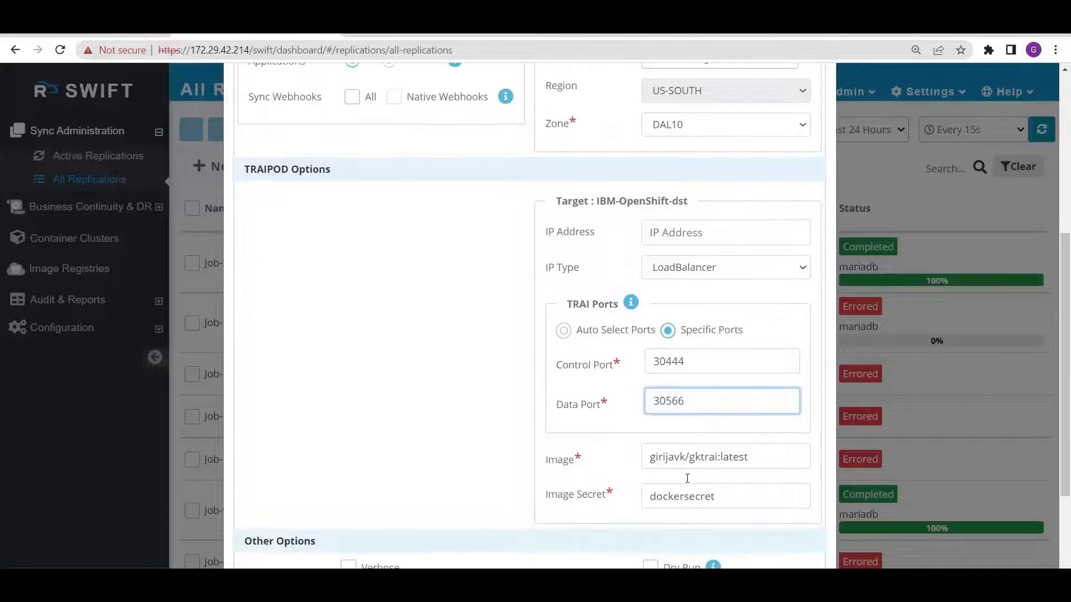
{"action": "scroll", "coordinate": [697, 513], "scroll_direction": "down", "scroll_amount": 2}
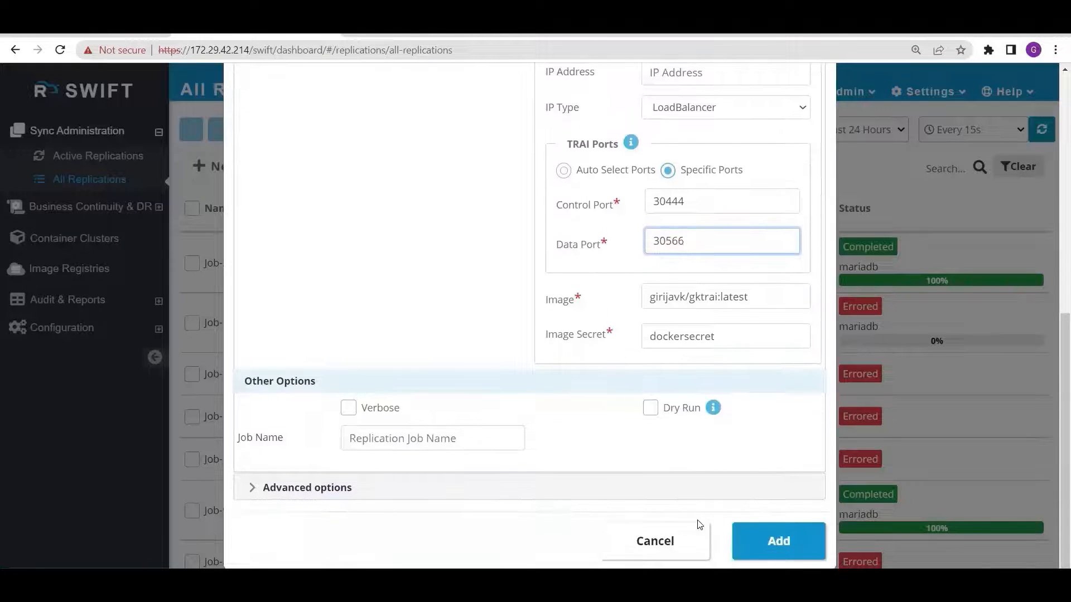
{"action": "left_click", "coordinate": [780, 542]}
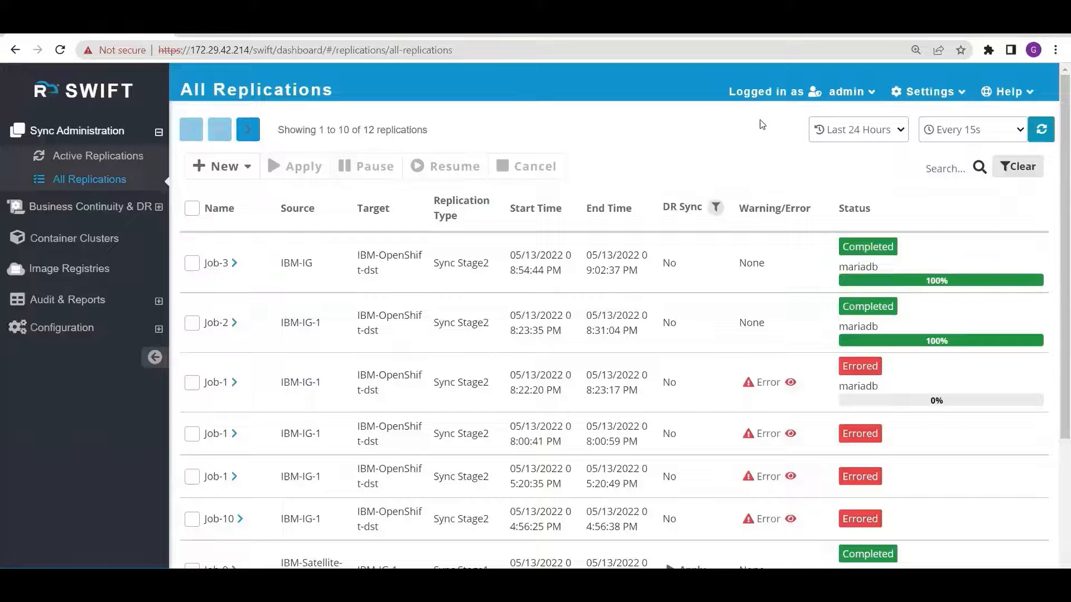
Step: Examine the data sync statistics of the Stage-2 replication from IBM-IG
{"action": "left_click", "coordinate": [235, 264]}
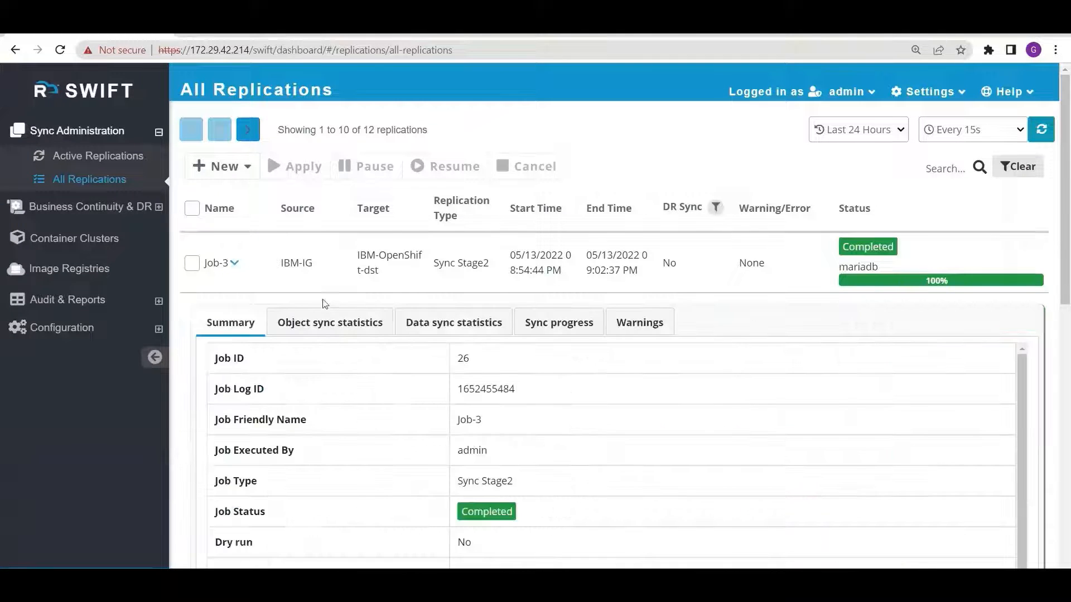
{"action": "left_click", "coordinate": [446, 326]}
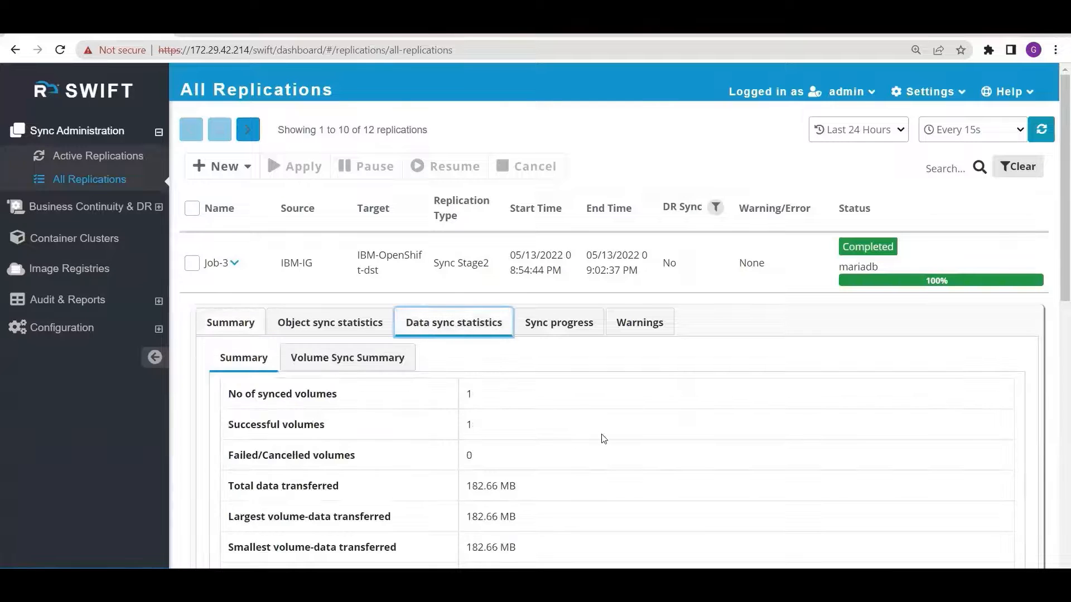
{"action": "scroll", "coordinate": [603, 439], "scroll_direction": "down", "scroll_amount": 2}
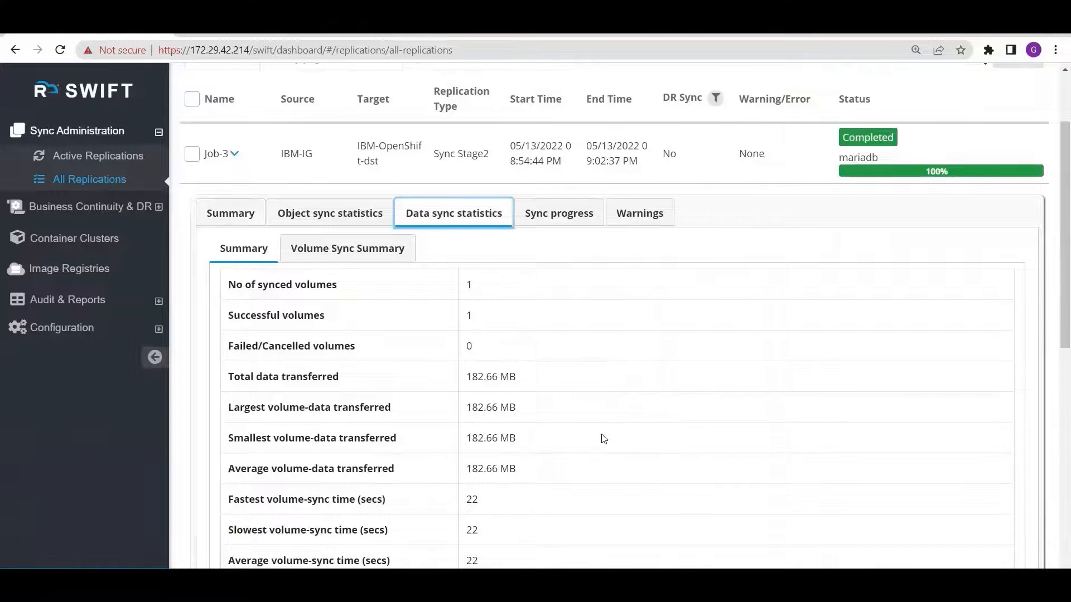
{"action": "scroll", "coordinate": [603, 439], "scroll_direction": "up", "scroll_amount": 1}
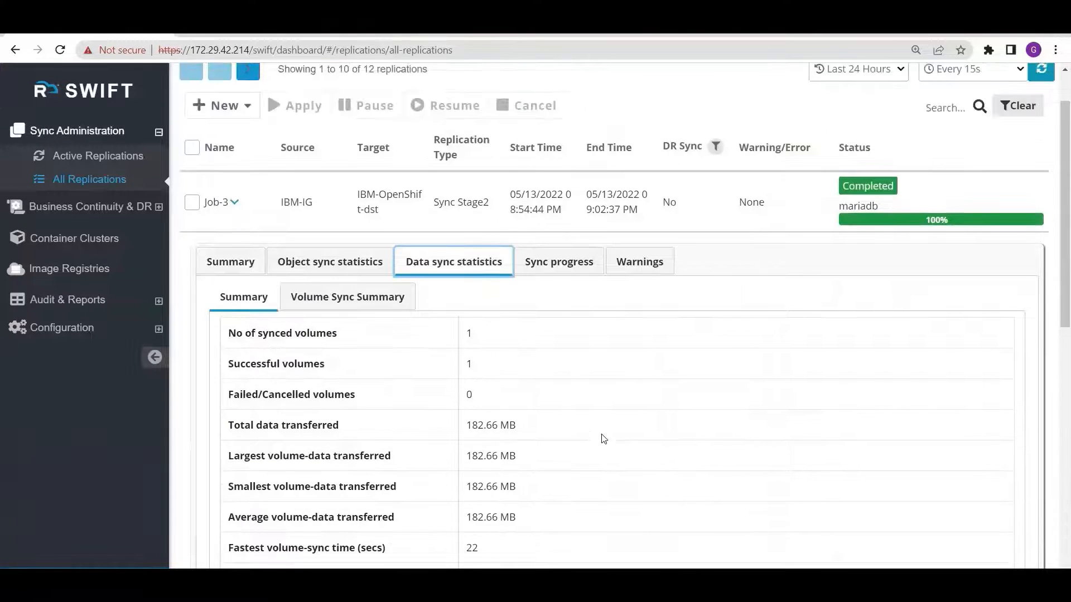
Step: Examine the object sync statistics of the completed Stage-2 replication from IBM-IG
{"action": "left_click", "coordinate": [334, 263]}
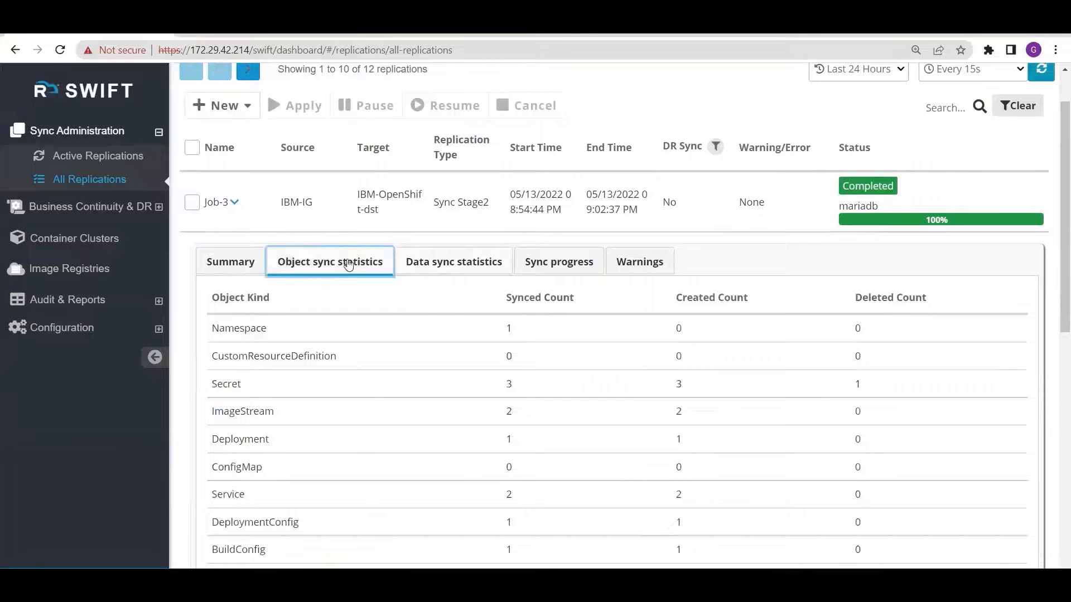
{"action": "scroll", "coordinate": [577, 470], "scroll_direction": "down", "scroll_amount": 1}
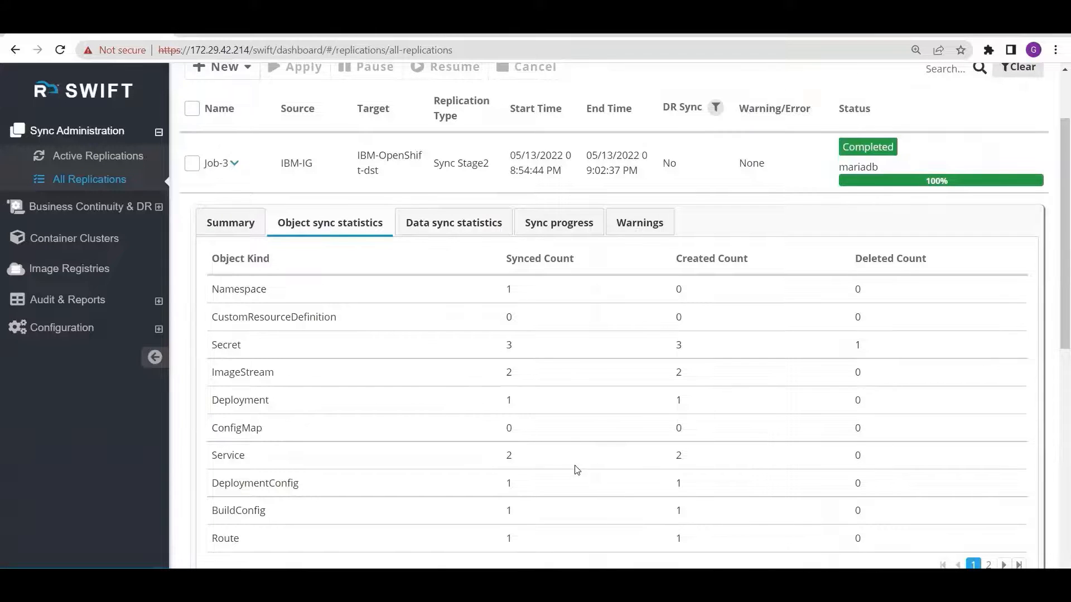
{"action": "scroll", "coordinate": [578, 470], "scroll_direction": "up", "scroll_amount": 2}
{"action": "scroll", "coordinate": [577, 470], "scroll_direction": "up", "scroll_amount": 1}
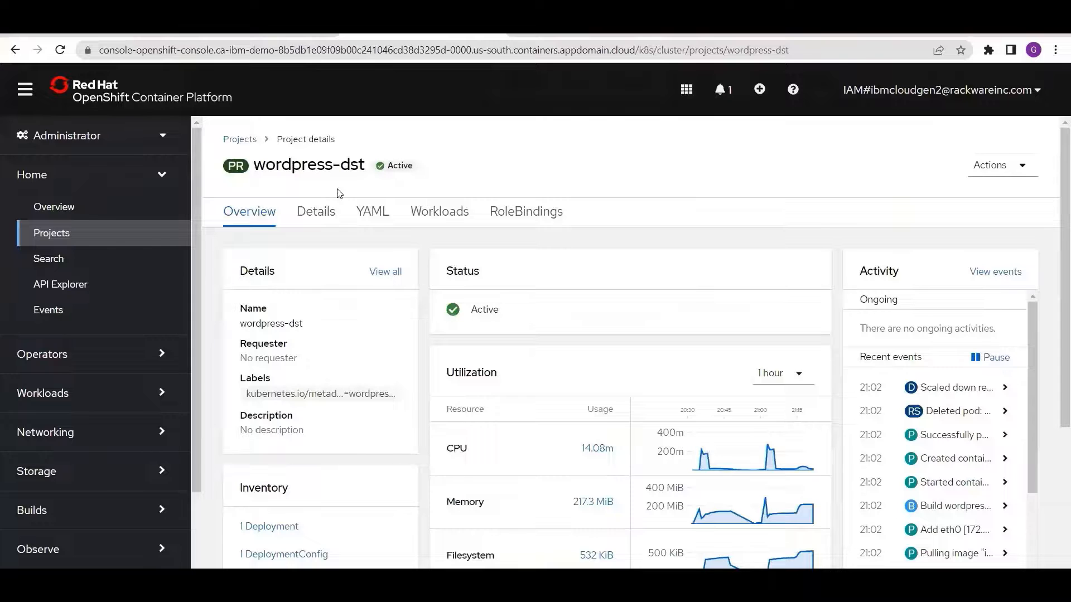
Step: In the OpenShift console, review the inventory of the wordpress-dst project and open its route
{"action": "scroll", "coordinate": [524, 386], "scroll_direction": "down", "scroll_amount": 1}
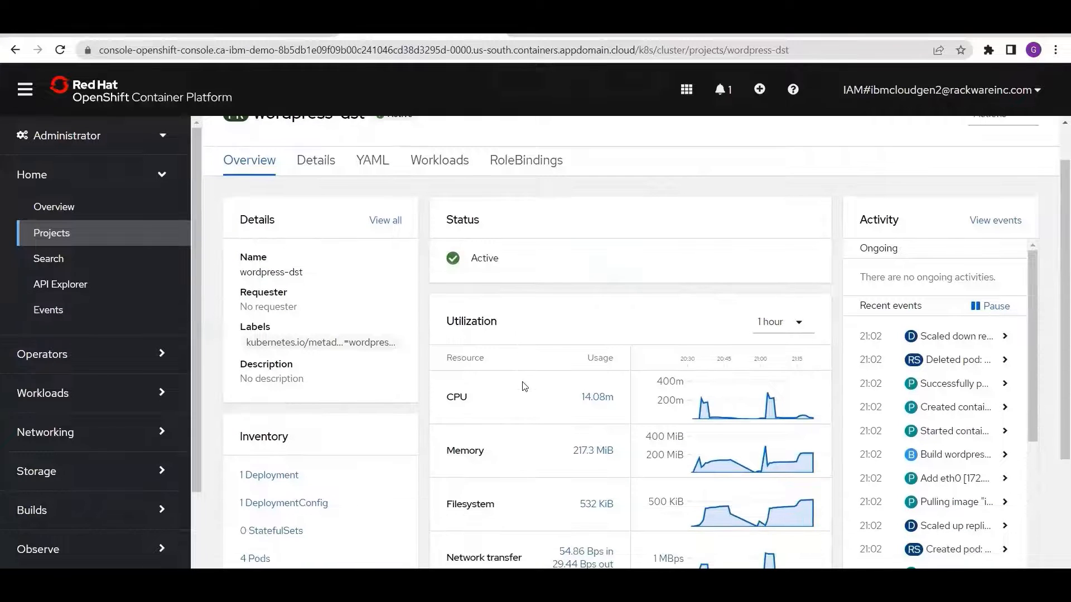
{"action": "scroll", "coordinate": [524, 386], "scroll_direction": "down", "scroll_amount": 3}
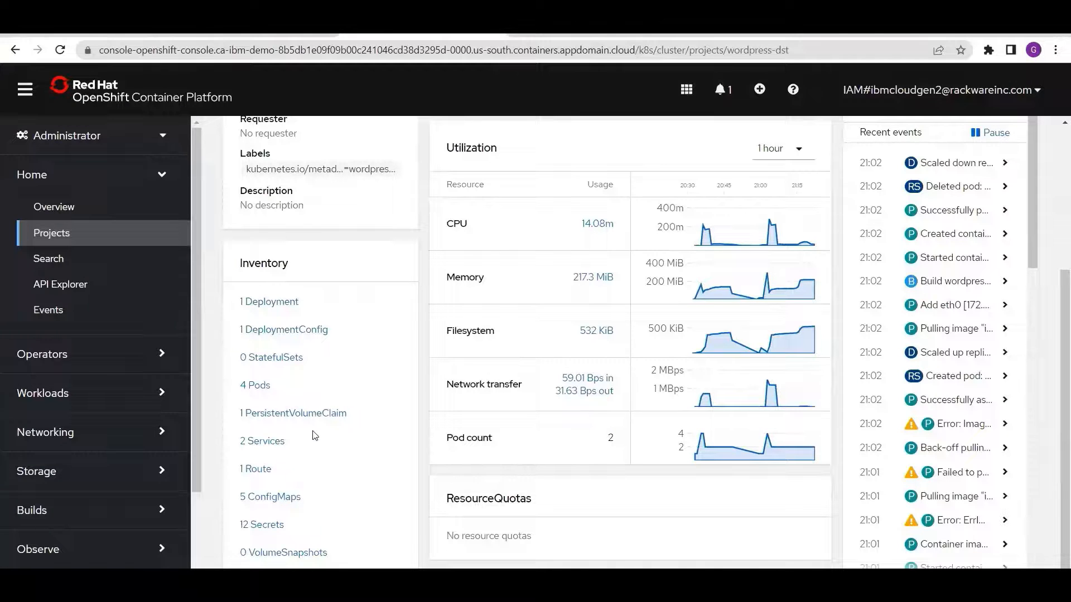
{"action": "scroll", "coordinate": [344, 477], "scroll_direction": "up", "scroll_amount": 3}
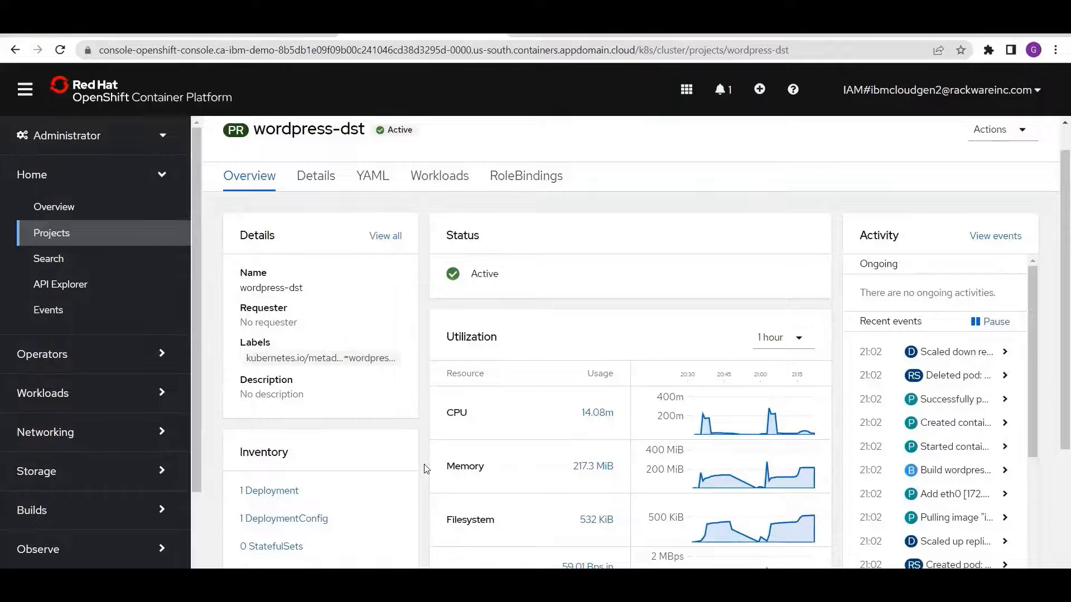
{"action": "scroll", "coordinate": [424, 464], "scroll_direction": "down", "scroll_amount": 3}
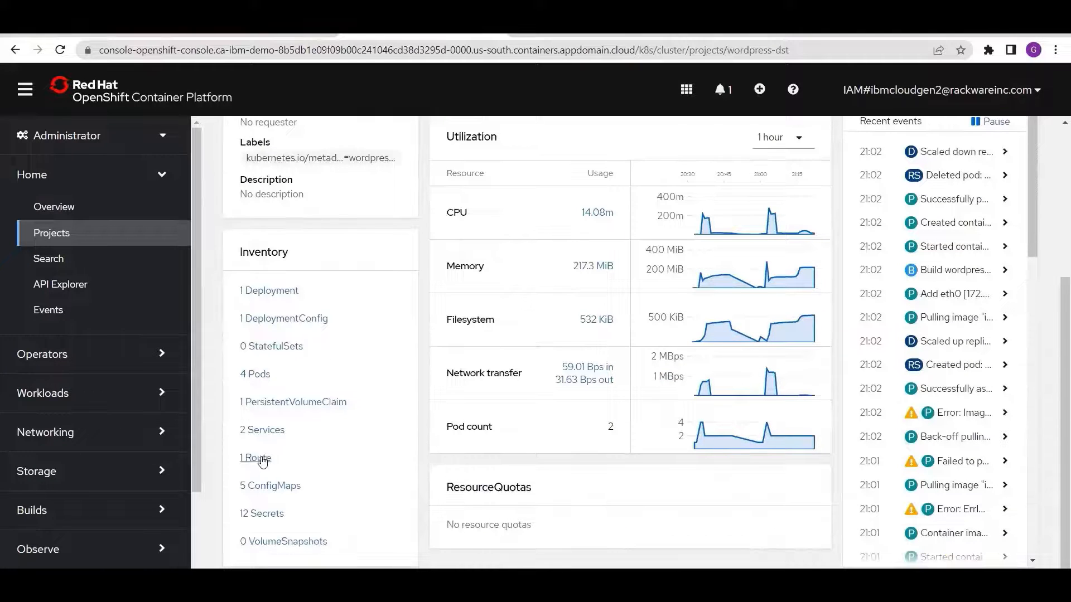
{"action": "left_click", "coordinate": [260, 459]}
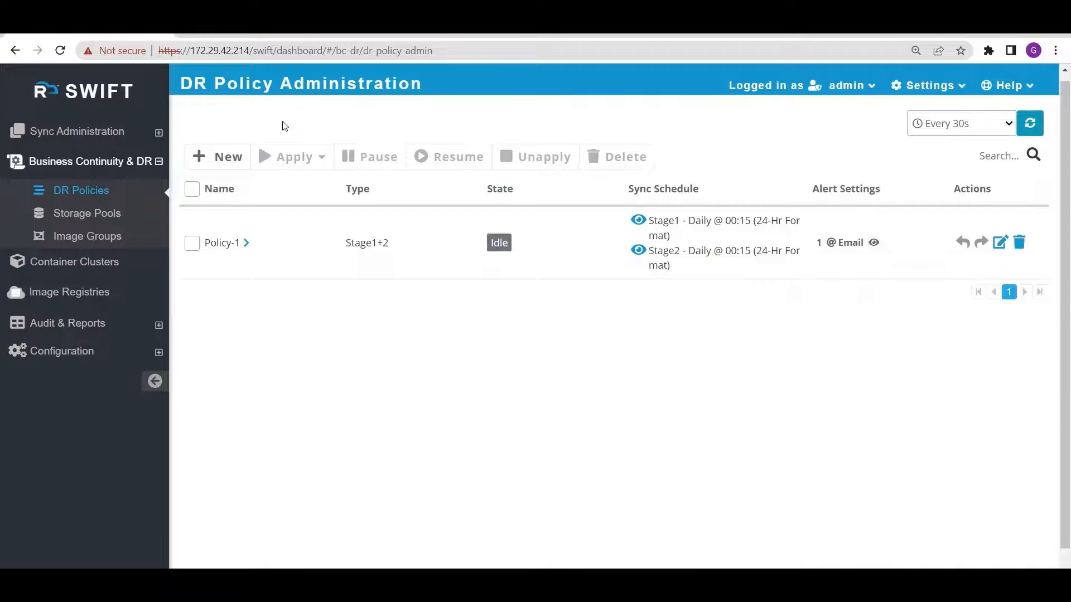
Step: Start a new DR policy in SWIFT named Policy-2 with the Stage1+2 sync type
{"action": "left_click", "coordinate": [205, 159]}
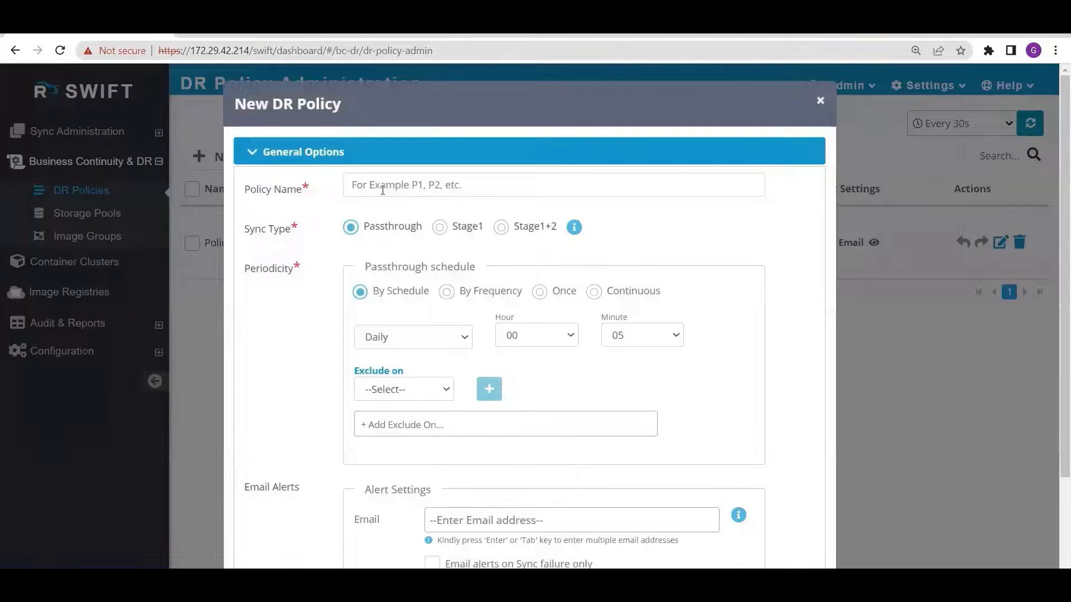
{"action": "left_click", "coordinate": [383, 191]}
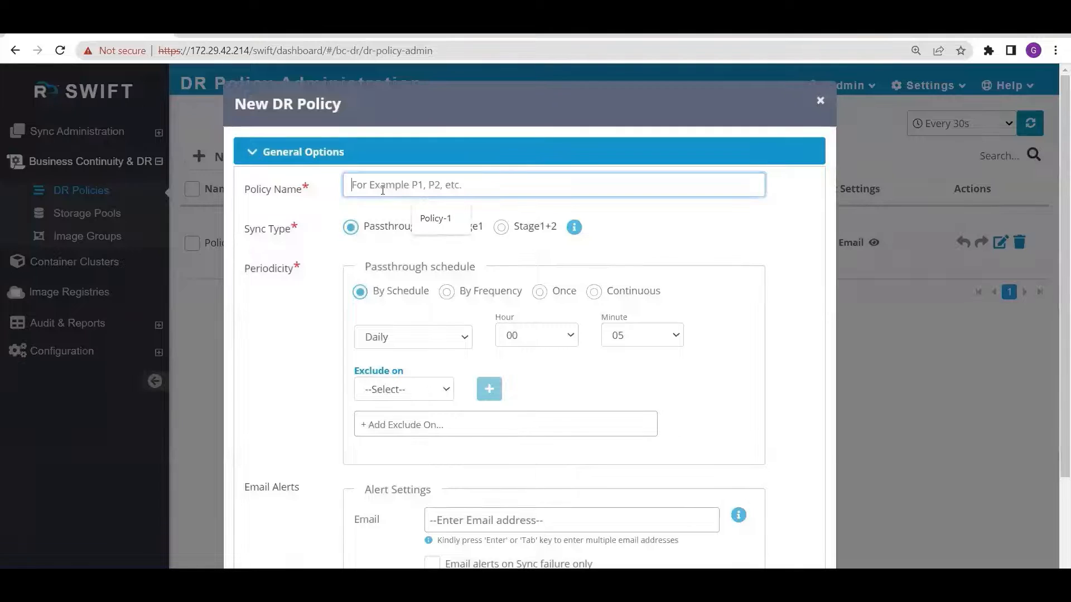
{"action": "left_click", "coordinate": [424, 215]}
{"action": "key", "text": "BackSpace"}
{"action": "type", "text": "2"}
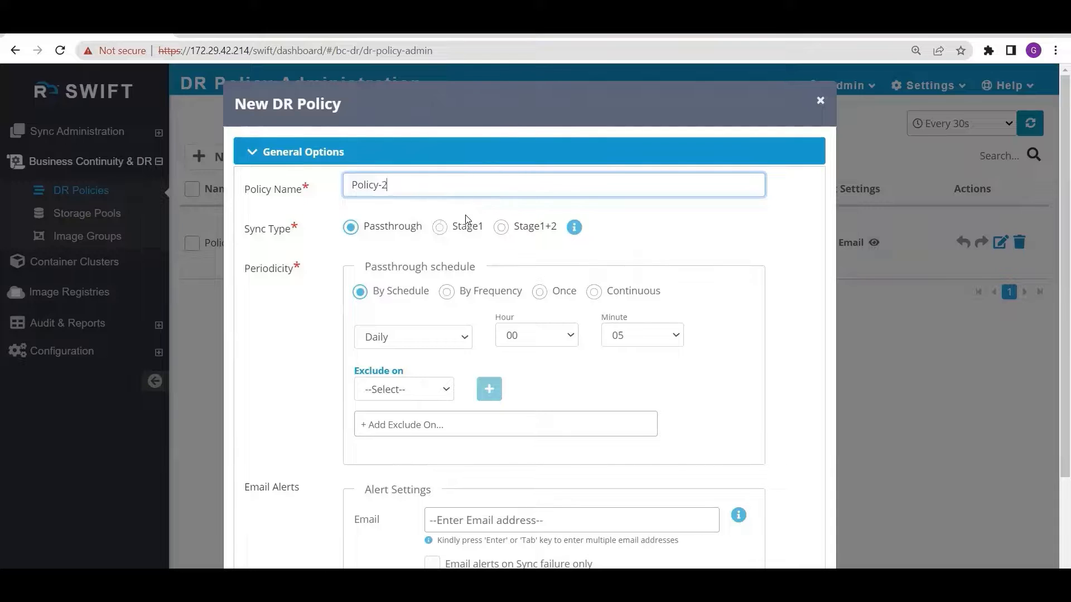
{"action": "left_click", "coordinate": [499, 229]}
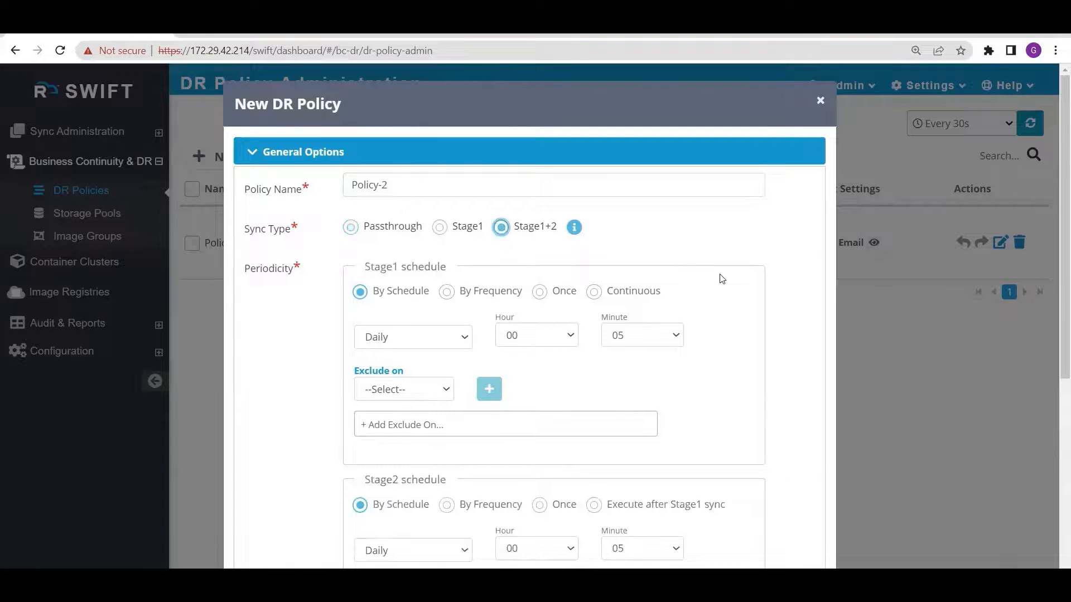
Step: Set the minute of the daily Stage1 schedule to 15 and exclude Sunday
{"action": "scroll", "coordinate": [723, 279], "scroll_direction": "down", "scroll_amount": 1}
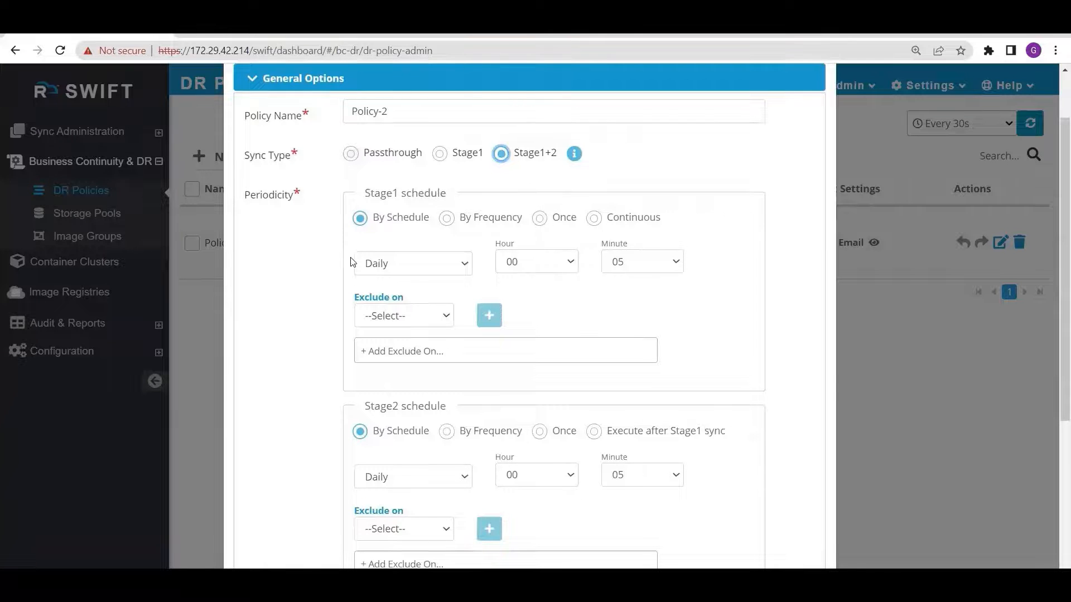
{"action": "left_click", "coordinate": [660, 263]}
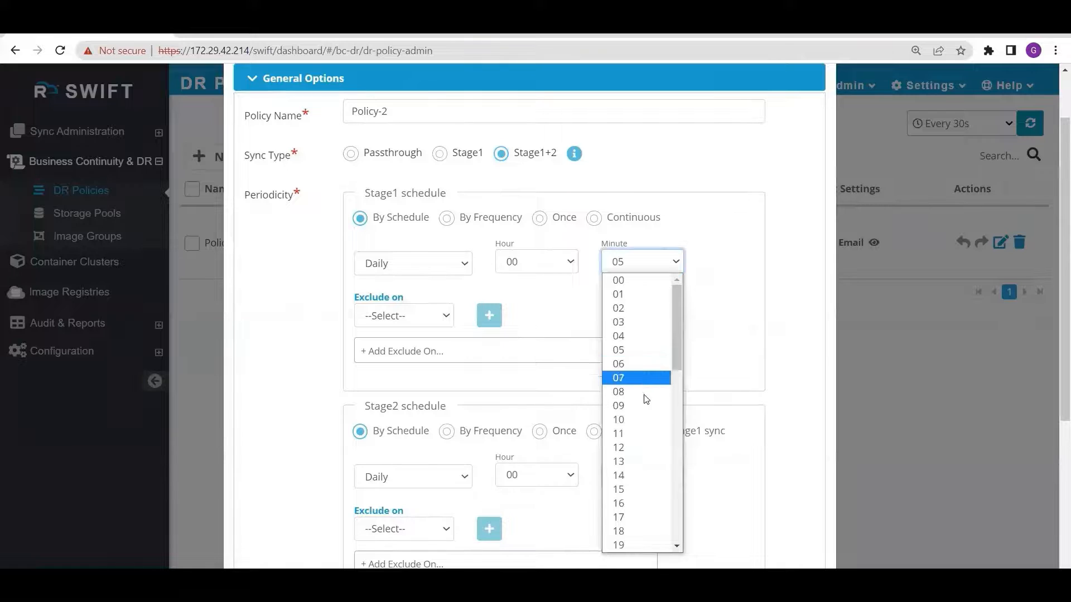
{"action": "left_click", "coordinate": [645, 495]}
{"action": "scroll", "coordinate": [613, 335], "scroll_direction": "down", "scroll_amount": 1}
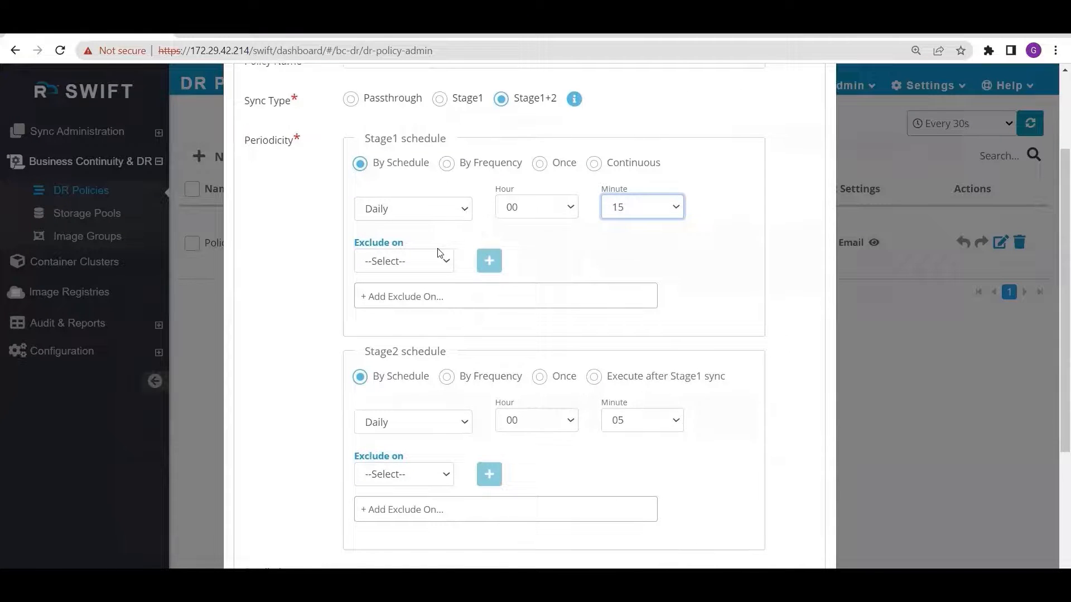
{"action": "left_click", "coordinate": [444, 266]}
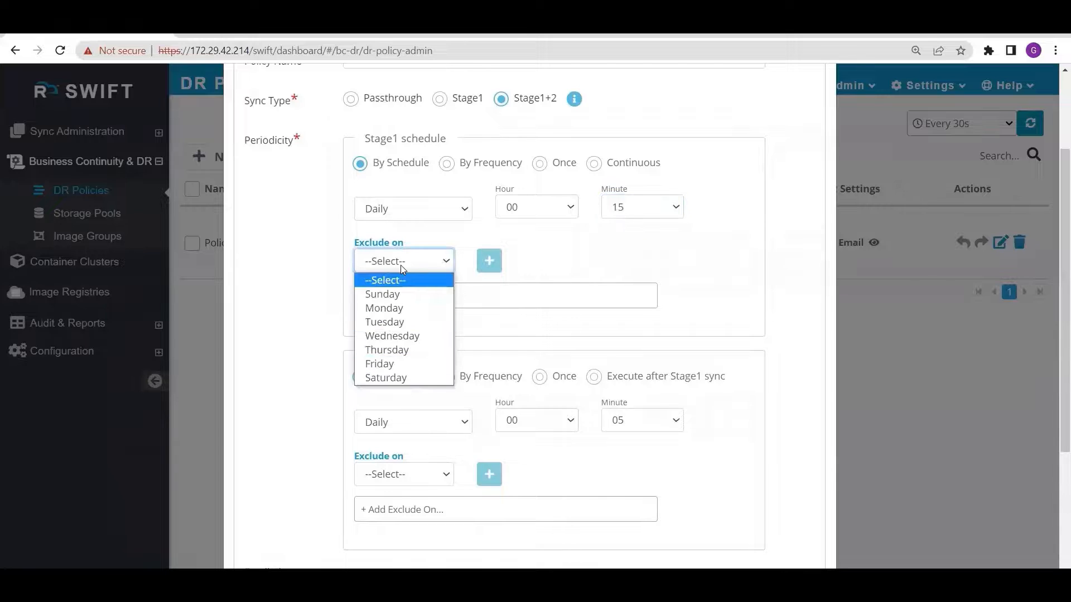
{"action": "left_click", "coordinate": [405, 295]}
{"action": "left_click", "coordinate": [489, 261]}
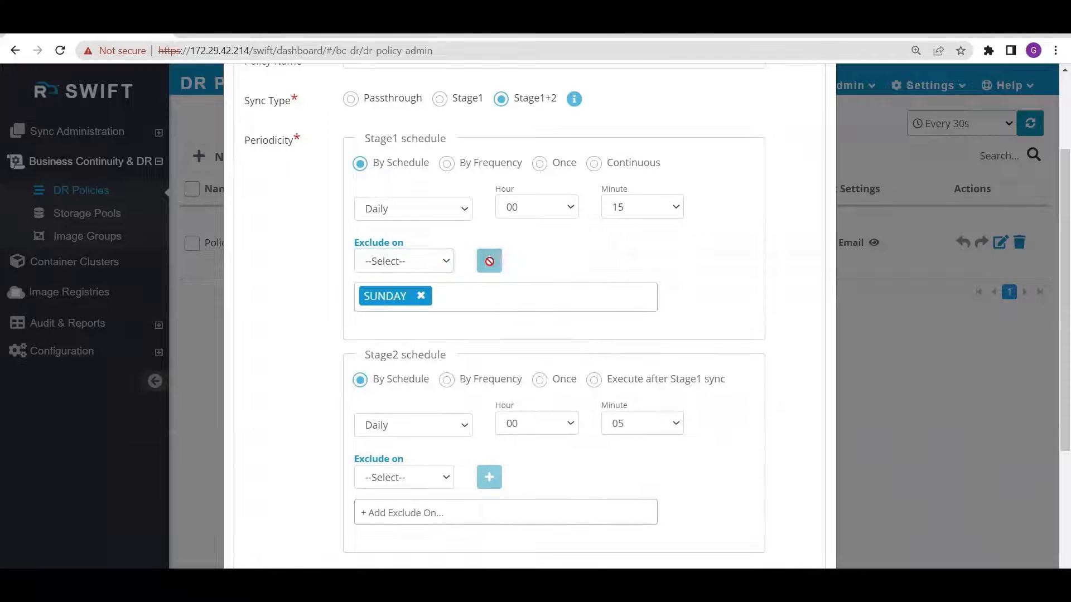
Step: Set the minute of the daily Stage2 schedule to 15 and exclude Saturday
{"action": "scroll", "coordinate": [641, 339], "scroll_direction": "down", "scroll_amount": 1}
{"action": "scroll", "coordinate": [644, 340], "scroll_direction": "down", "scroll_amount": 2}
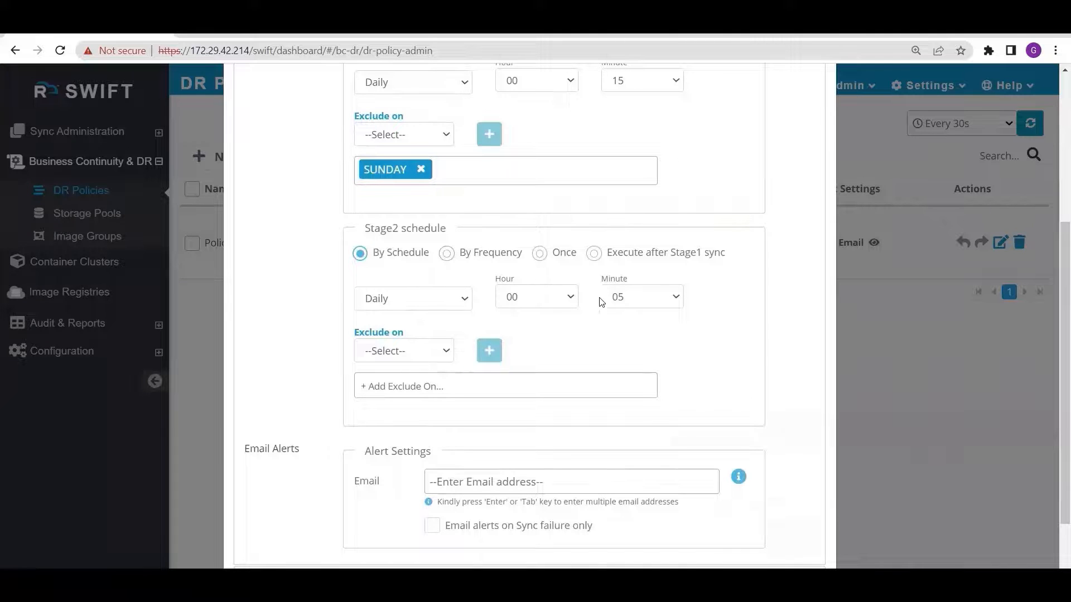
{"action": "left_click", "coordinate": [632, 298]}
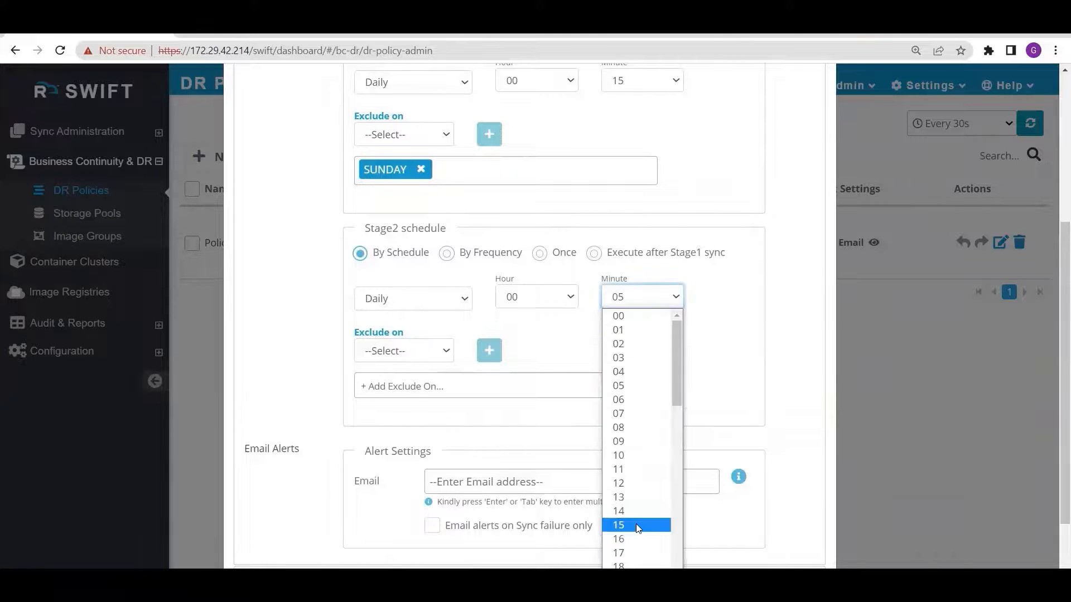
{"action": "left_click", "coordinate": [638, 526]}
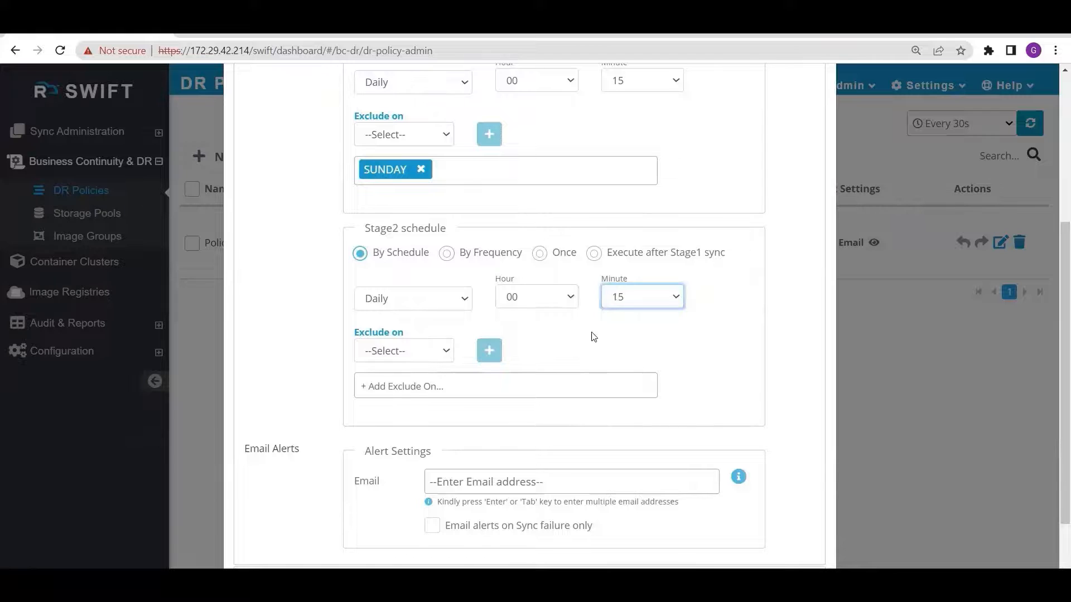
{"action": "scroll", "coordinate": [653, 351], "scroll_direction": "up", "scroll_amount": 2}
{"action": "scroll", "coordinate": [656, 350], "scroll_direction": "up", "scroll_amount": 1}
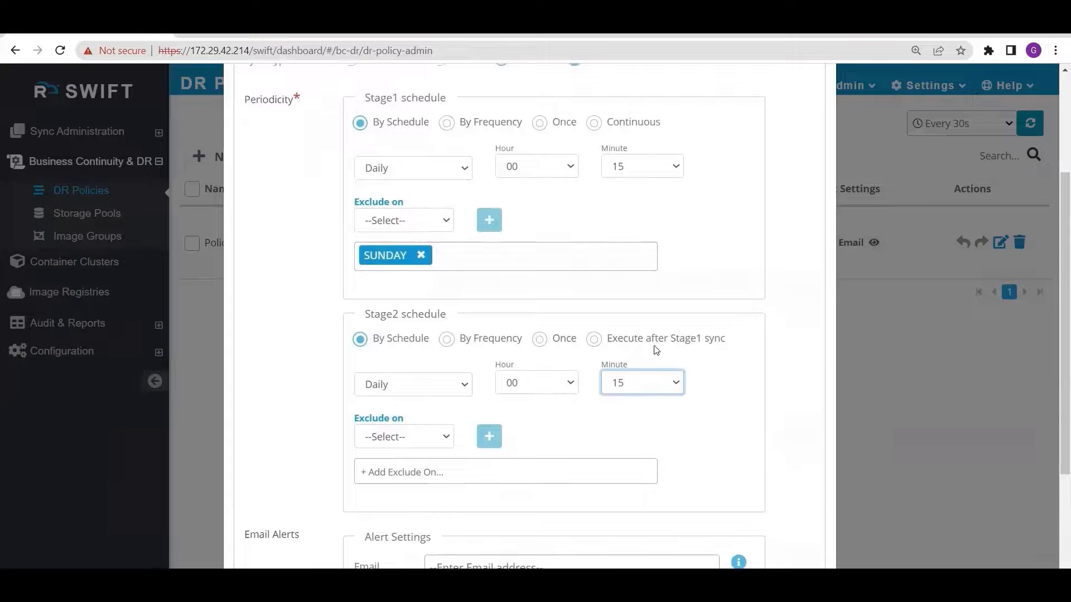
{"action": "scroll", "coordinate": [656, 349], "scroll_direction": "down", "scroll_amount": 3}
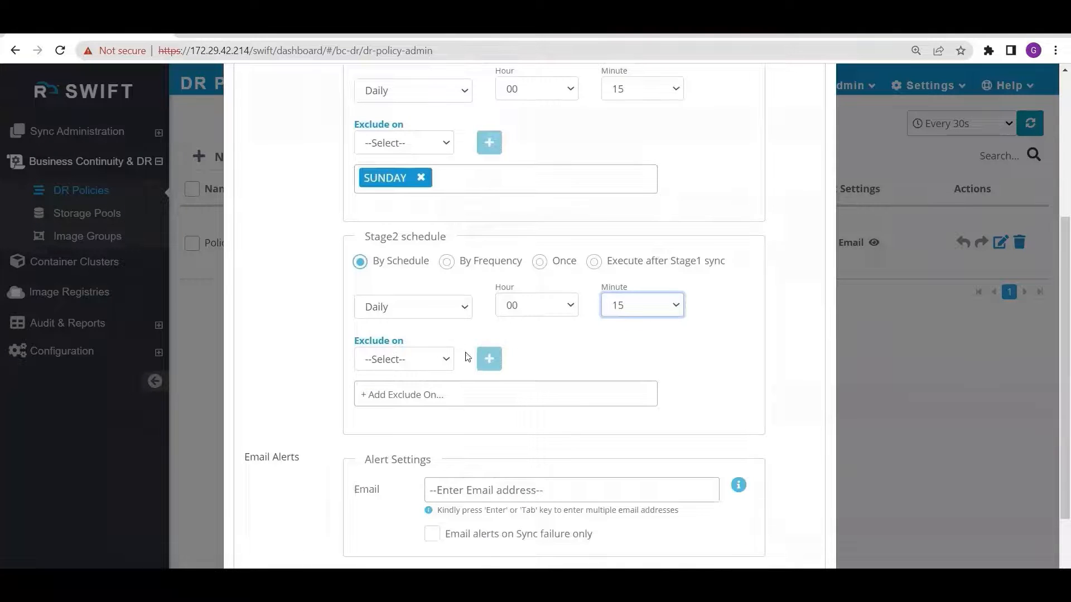
{"action": "left_click", "coordinate": [435, 362]}
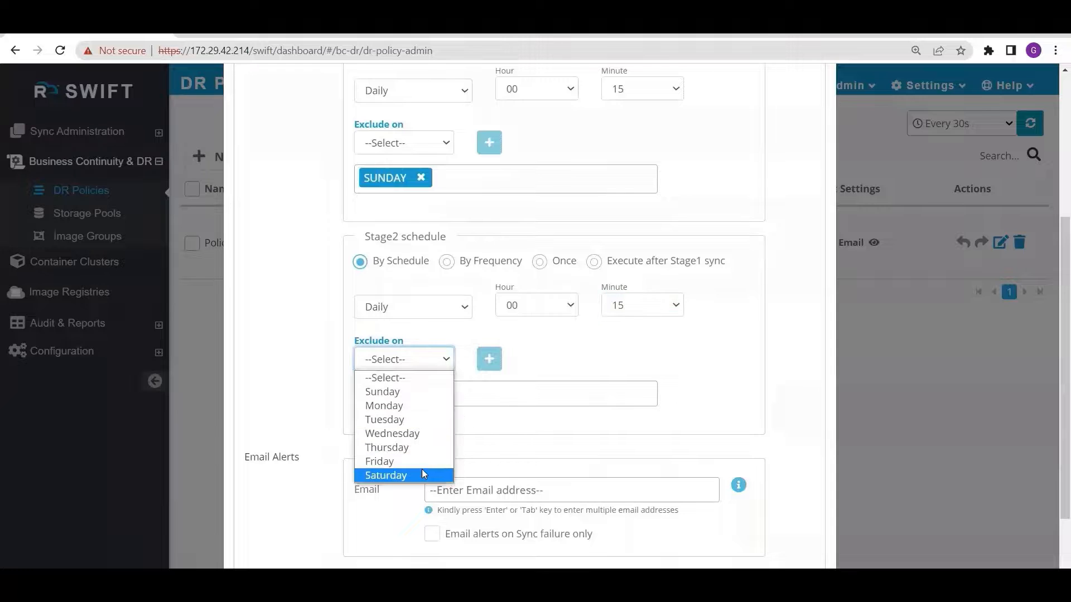
{"action": "left_click", "coordinate": [422, 475]}
{"action": "left_click", "coordinate": [489, 358]}
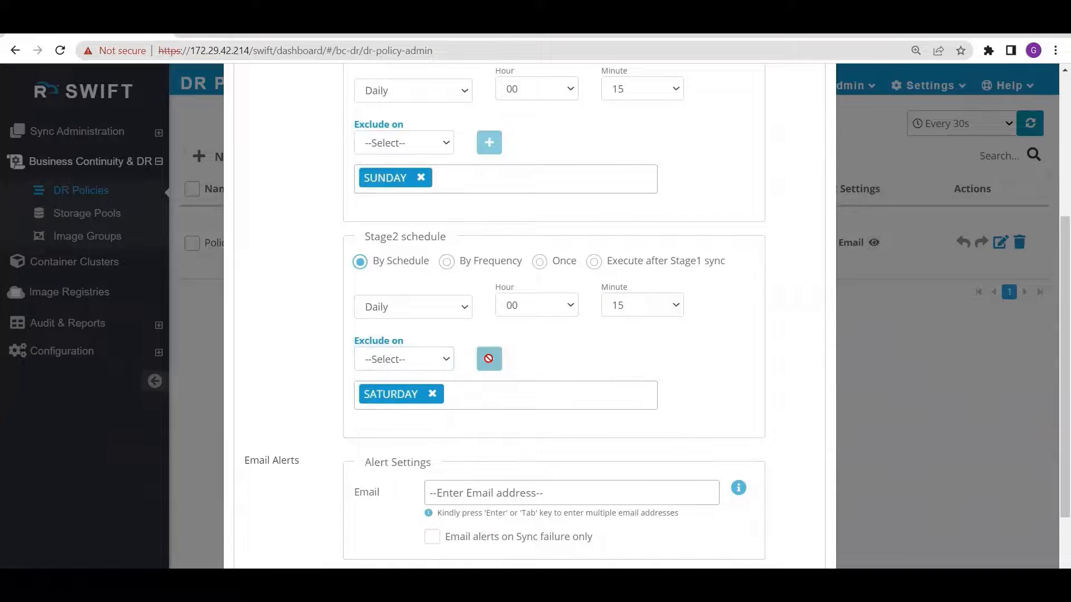
Step: Enter the recipient's email address in the policy's alert settings
{"action": "scroll", "coordinate": [556, 398], "scroll_direction": "down", "scroll_amount": 2}
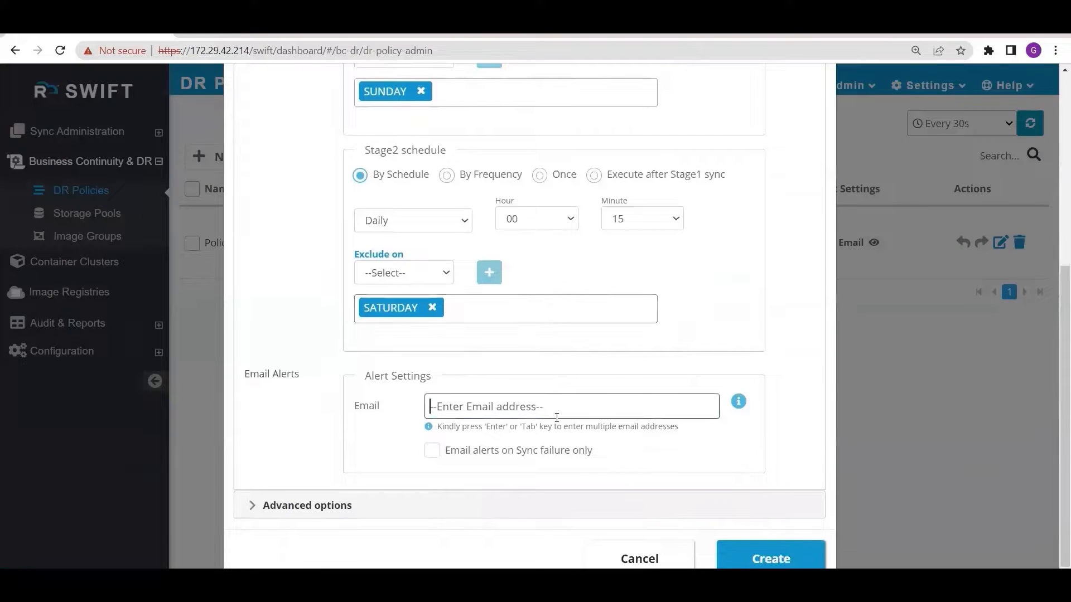
{"action": "left_click", "coordinate": [556, 417]}
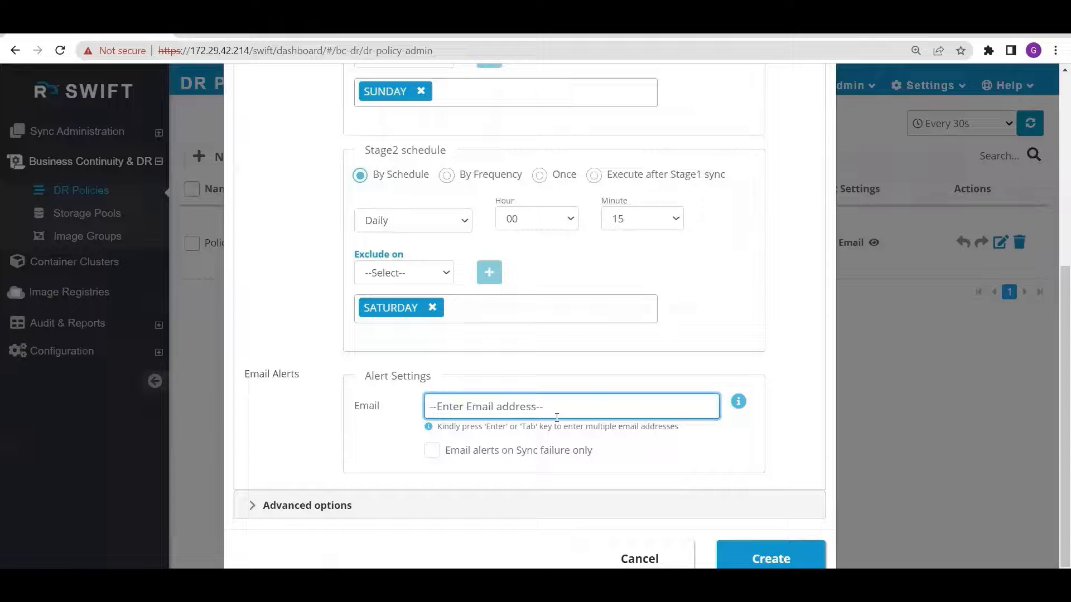
{"action": "type", "text": "a"}
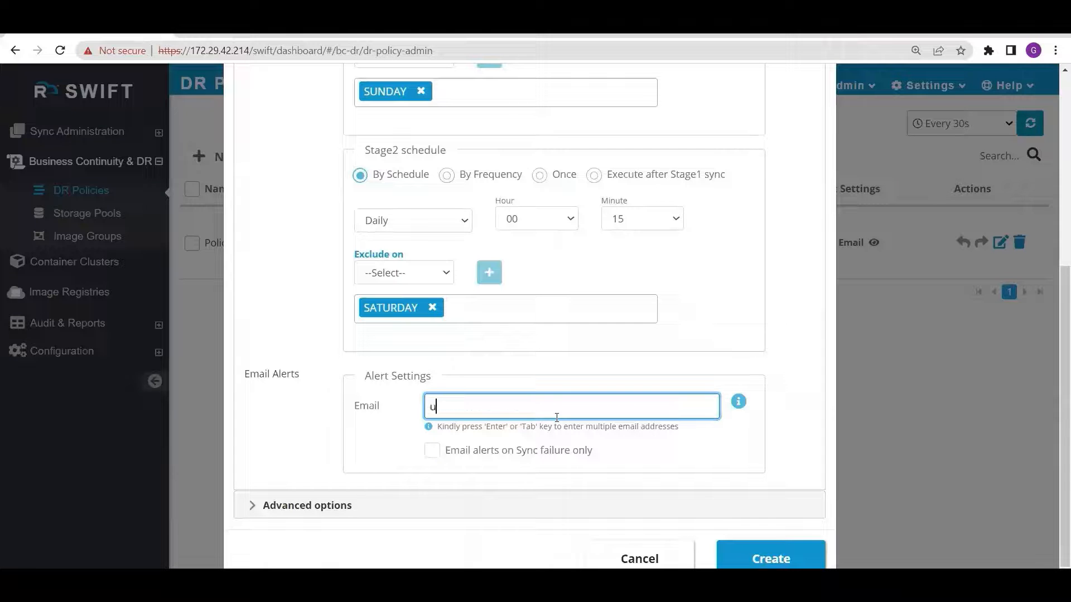
{"action": "key", "text": "BackSpace"}
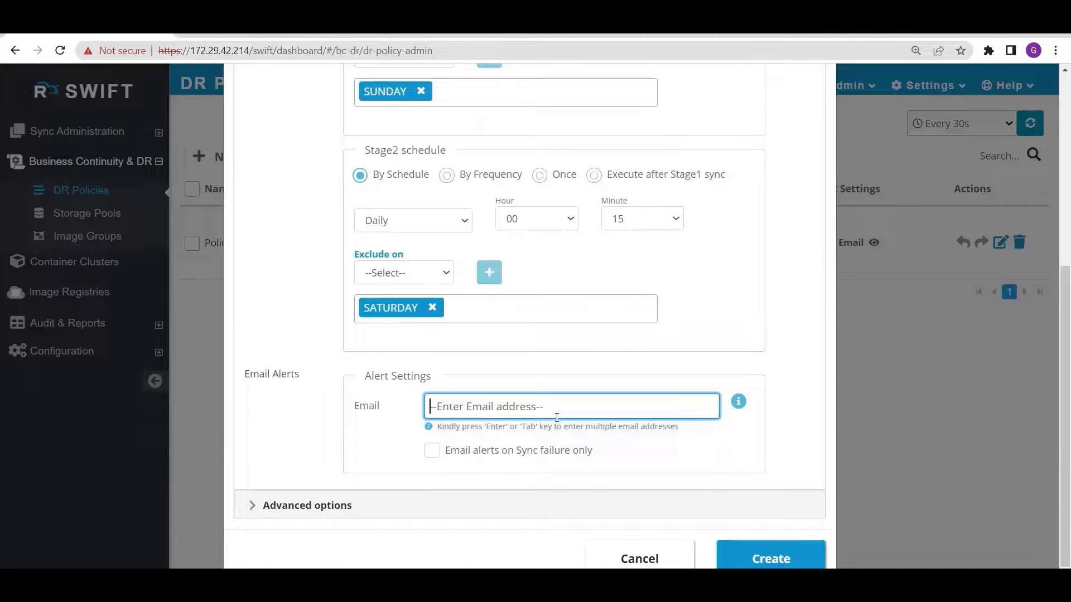
{"action": "type", "text": "u"}
{"action": "left_click", "coordinate": [525, 435]}
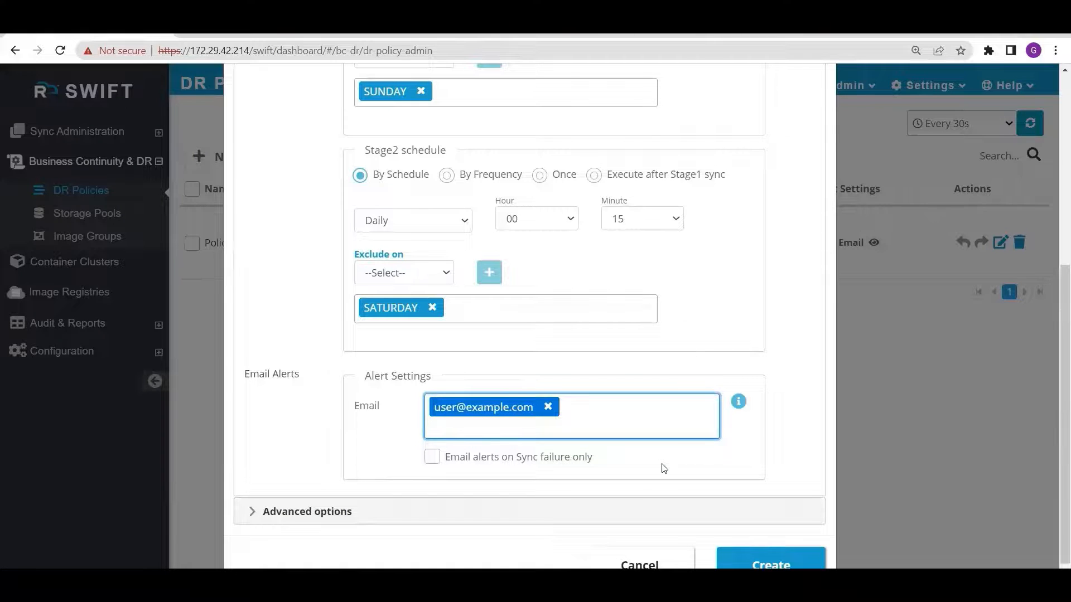
Step: Review the Stage1 and Stage2 schedules and create the DR policy Policy-2
{"action": "scroll", "coordinate": [663, 468], "scroll_direction": "down", "scroll_amount": 1}
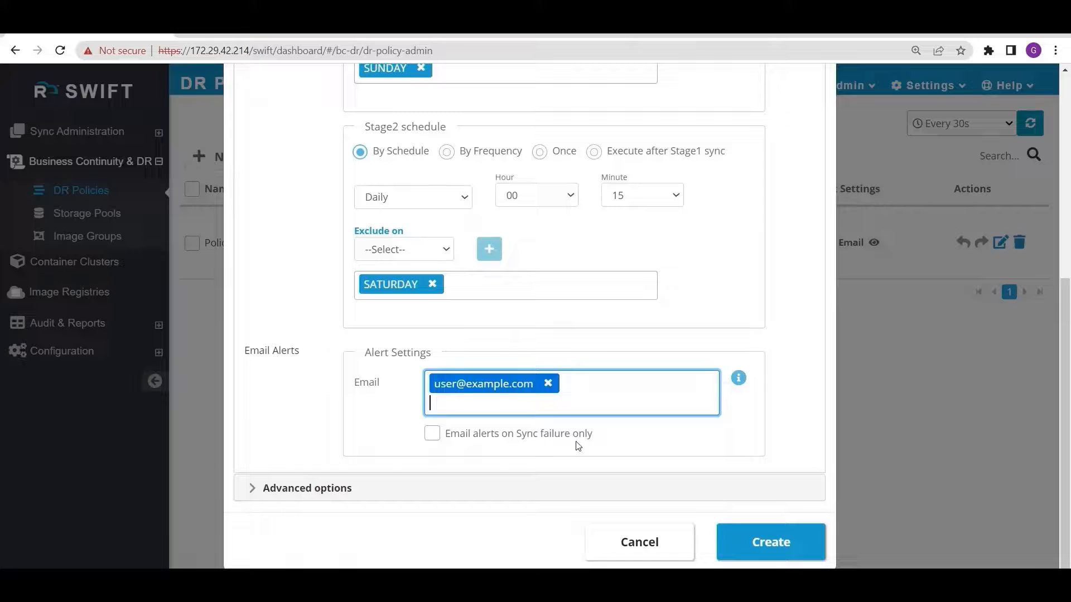
{"action": "scroll", "coordinate": [591, 449], "scroll_direction": "up", "scroll_amount": 5}
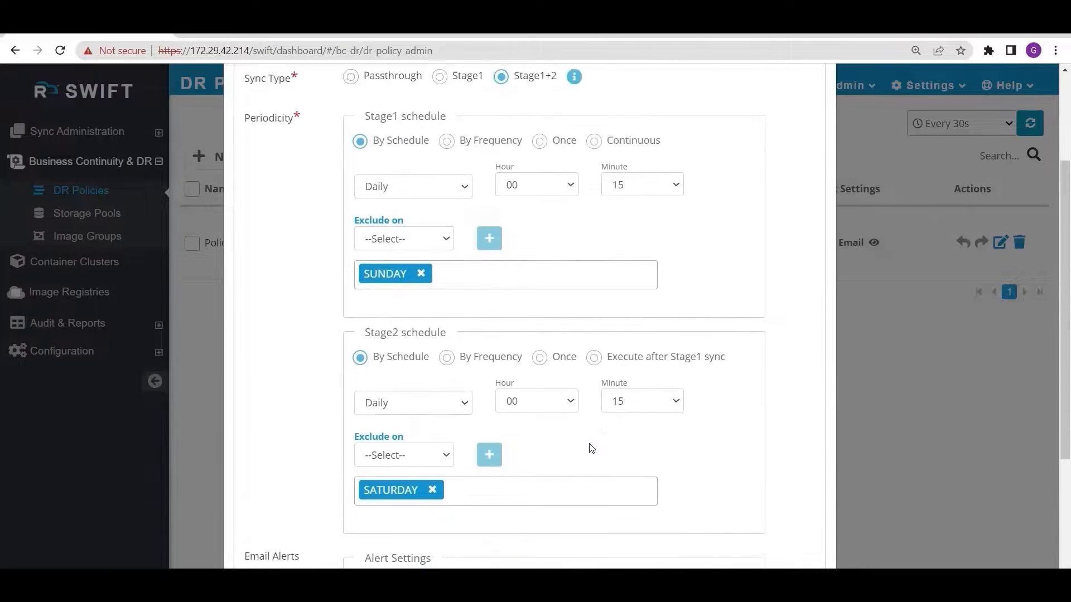
{"action": "scroll", "coordinate": [591, 448], "scroll_direction": "down", "scroll_amount": 5}
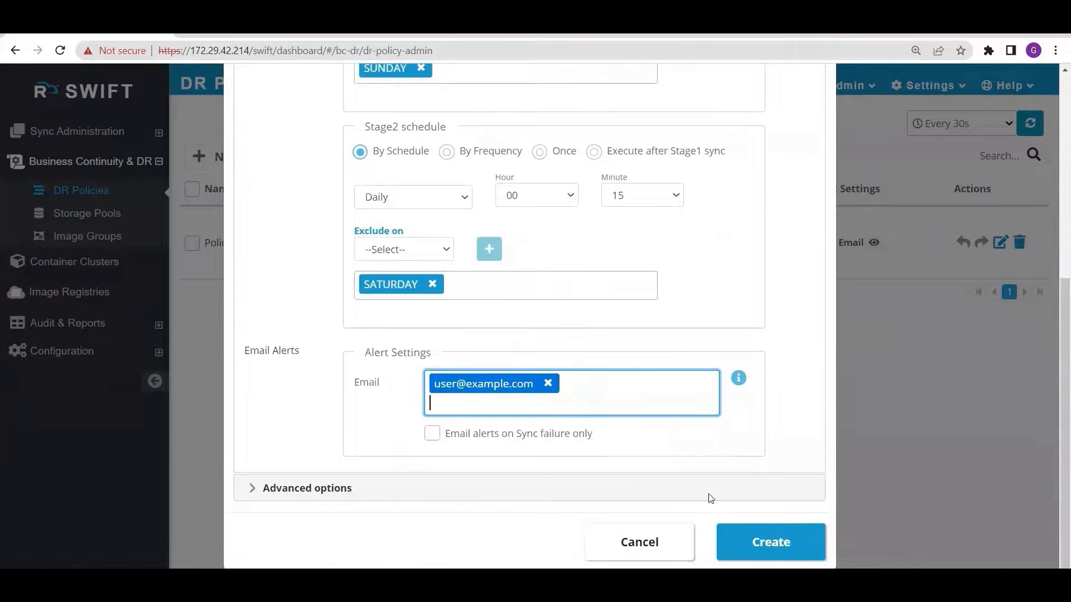
{"action": "left_click", "coordinate": [767, 536]}
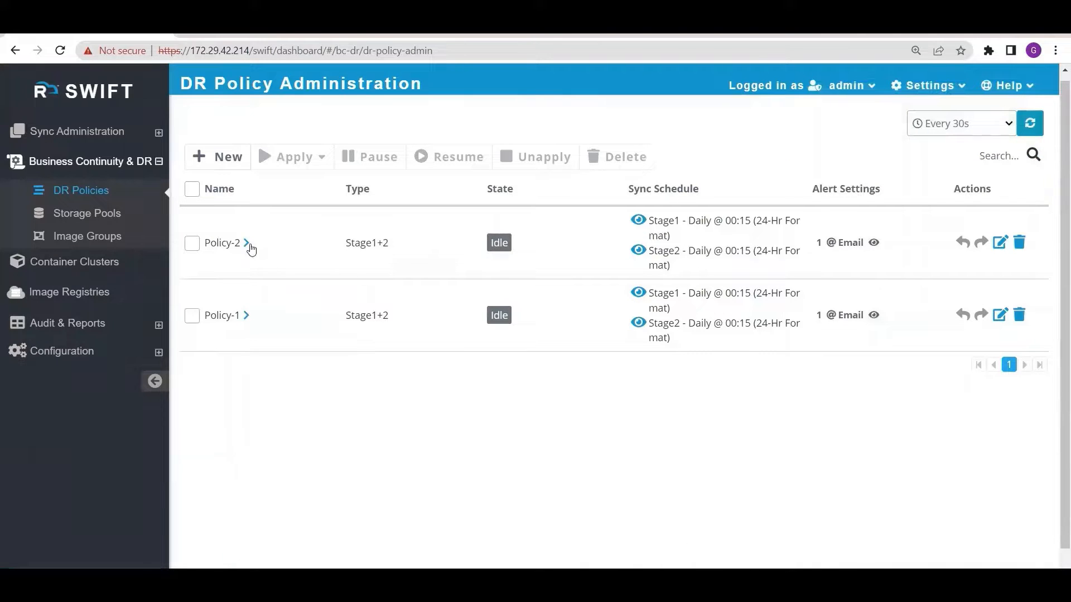
Step: Start applying Policy-2 as an application replication
{"action": "left_click", "coordinate": [191, 244]}
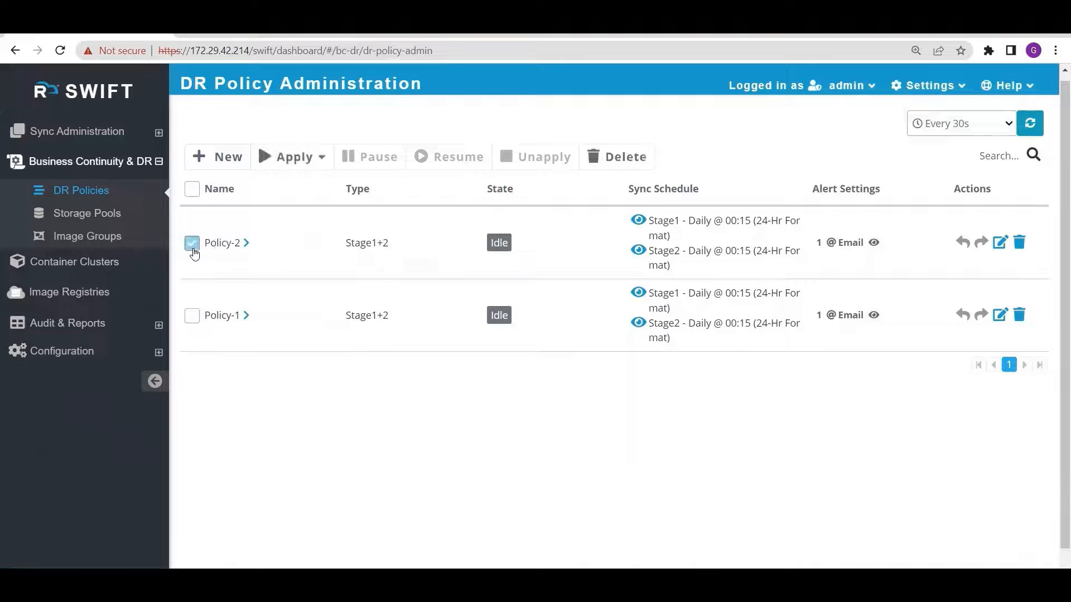
{"action": "left_click", "coordinate": [300, 161]}
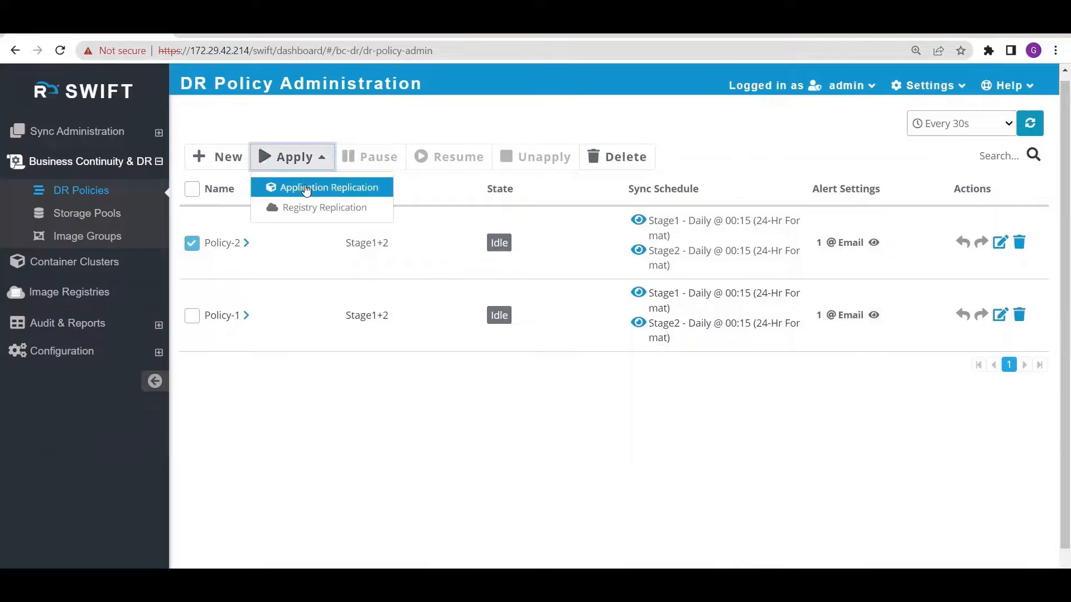
{"action": "left_click", "coordinate": [306, 188]}
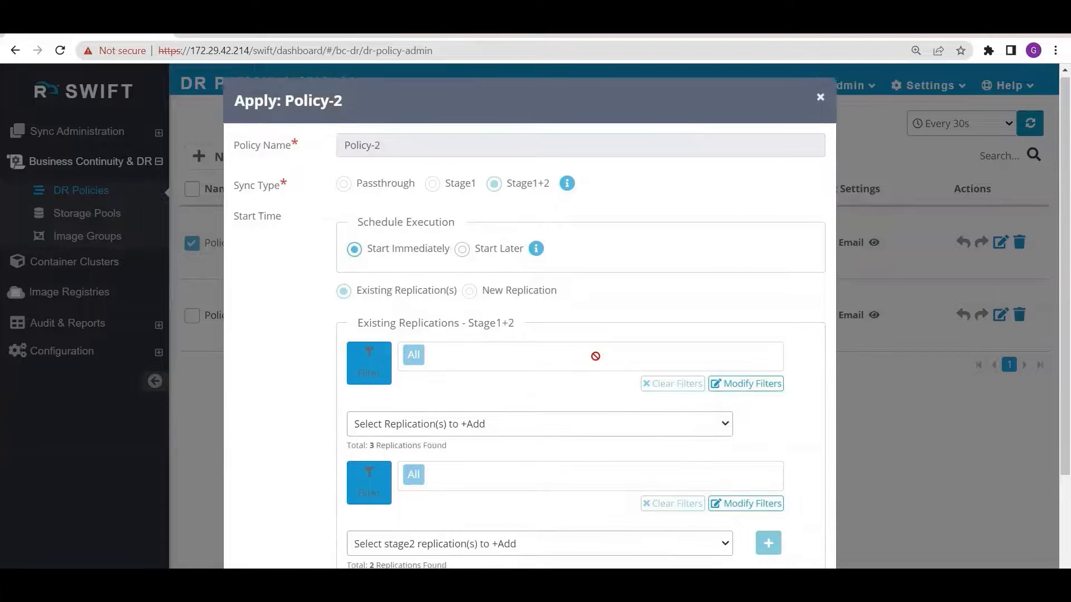
Step: Select the existing replication Job-4 (15) as the first-stage replication for Policy-2
{"action": "scroll", "coordinate": [595, 356], "scroll_direction": "down", "scroll_amount": 1}
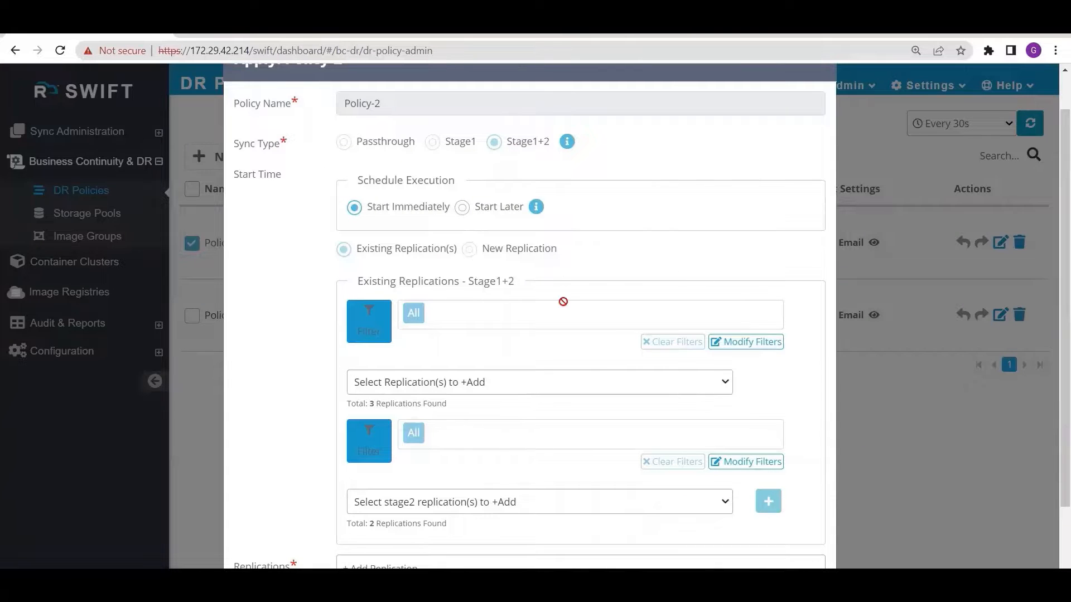
{"action": "scroll", "coordinate": [564, 304], "scroll_direction": "down", "scroll_amount": 1}
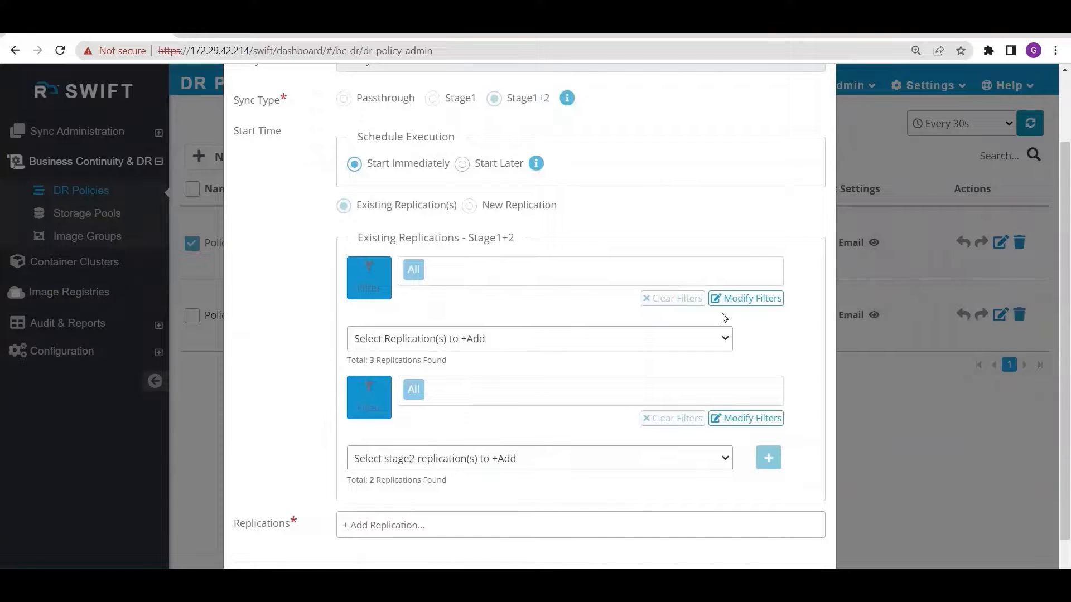
{"action": "left_click", "coordinate": [717, 341]}
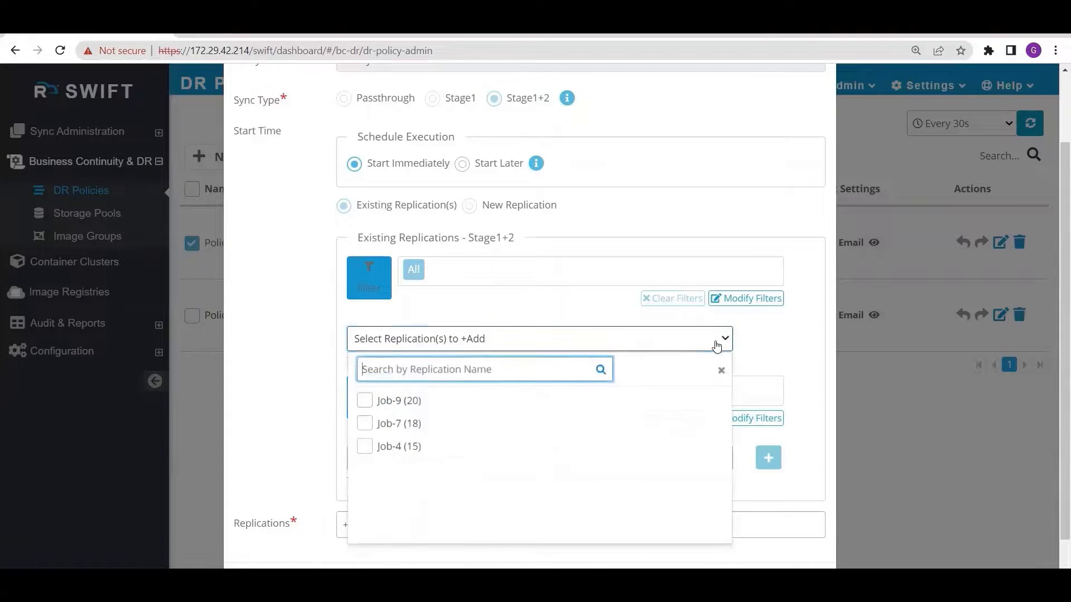
{"action": "left_click", "coordinate": [366, 449]}
{"action": "left_click", "coordinate": [366, 448]}
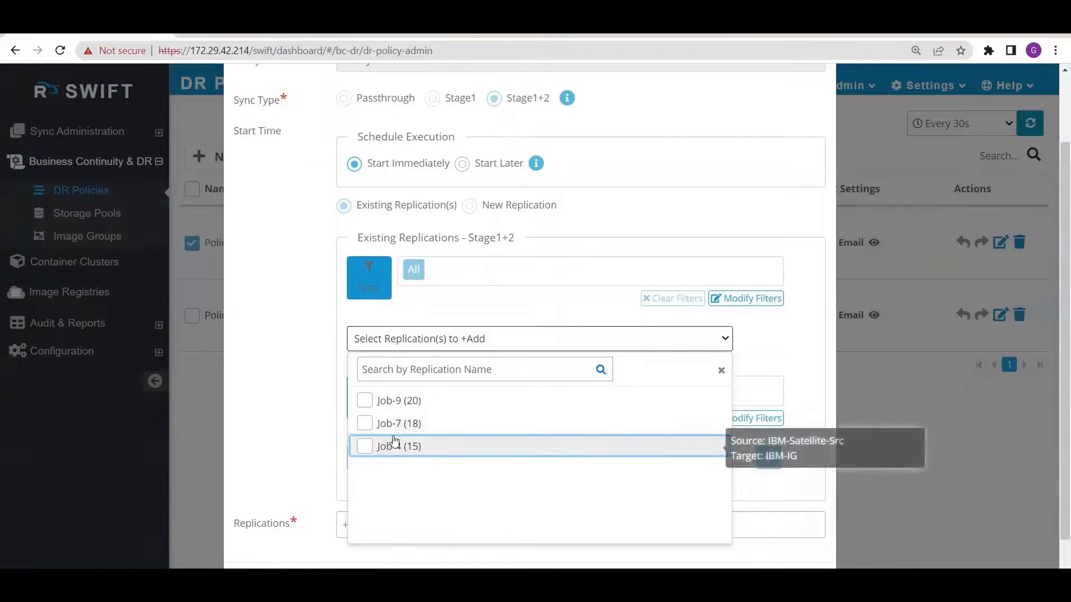
{"action": "left_click", "coordinate": [363, 447]}
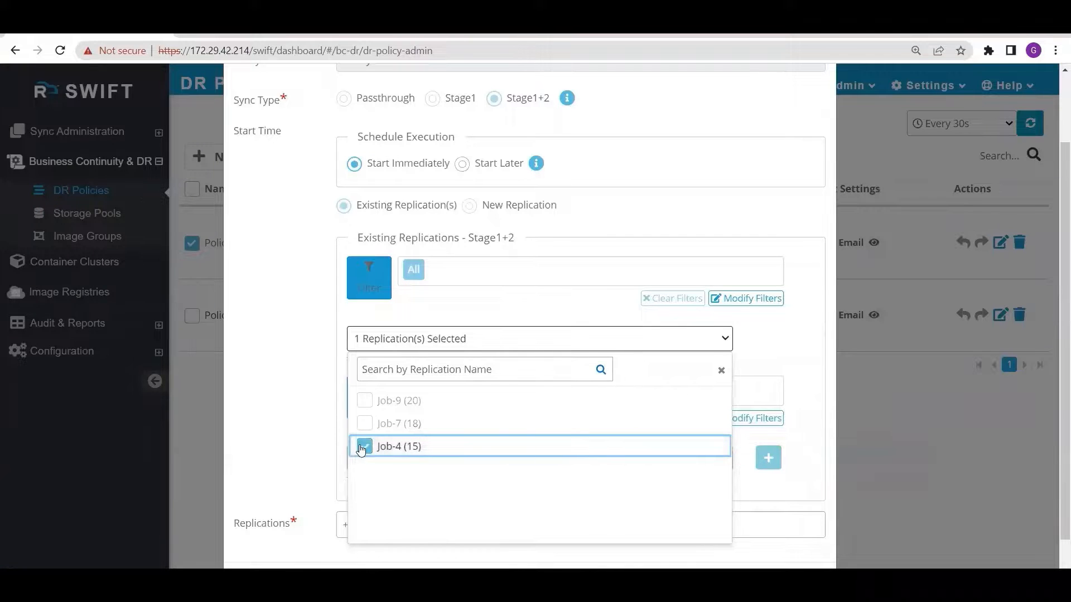
{"action": "left_click", "coordinate": [363, 446]}
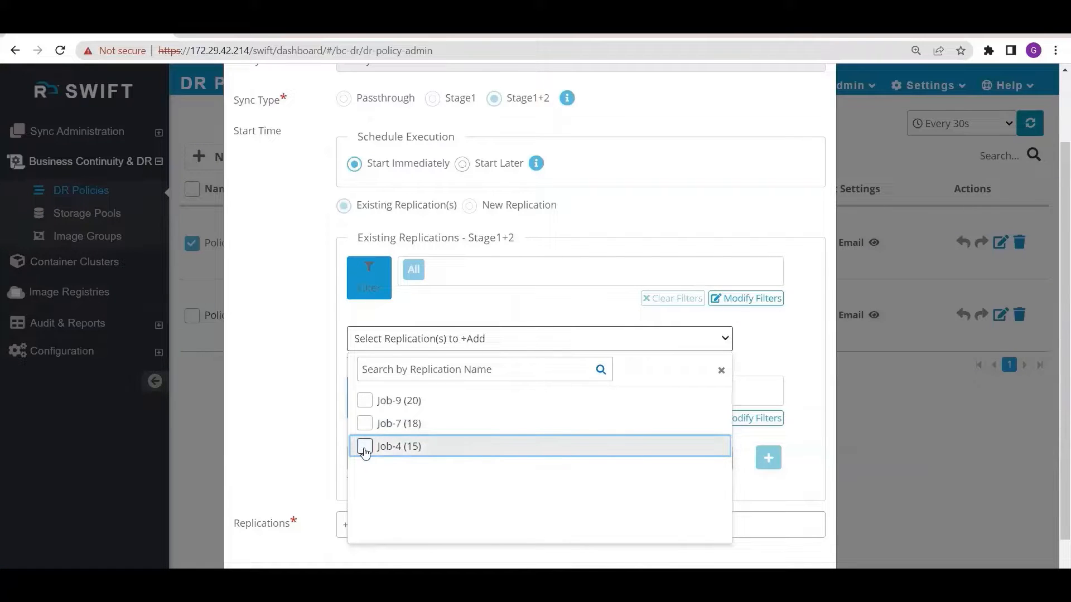
{"action": "left_click", "coordinate": [363, 446]}
{"action": "left_click", "coordinate": [722, 341]}
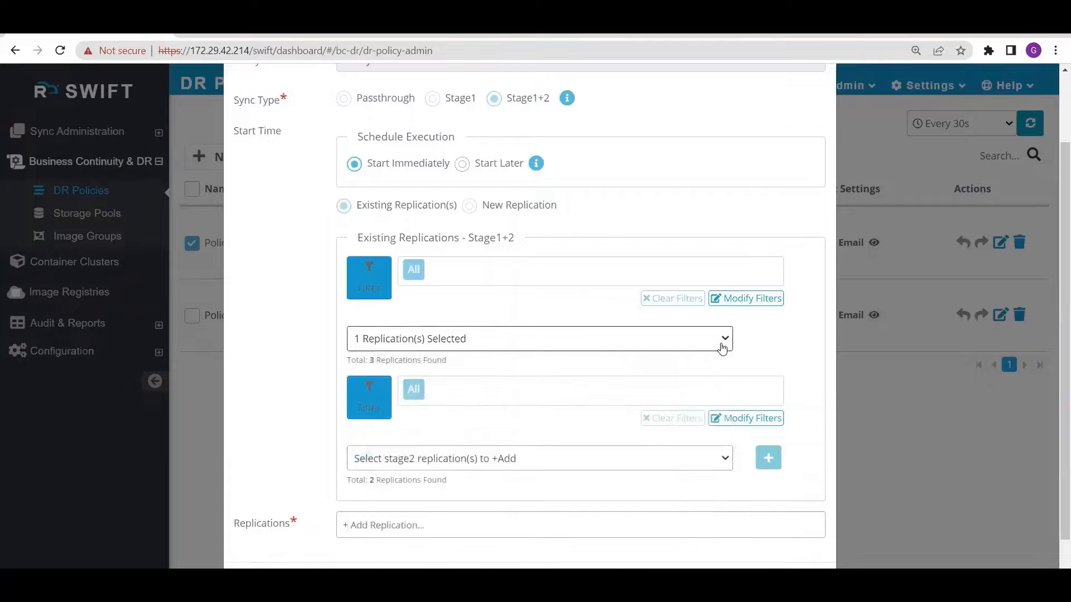
Step: Select Job-3 (26) as the Stage2 replication and add the pair to the policy's replications
{"action": "scroll", "coordinate": [660, 380], "scroll_direction": "down", "scroll_amount": 1}
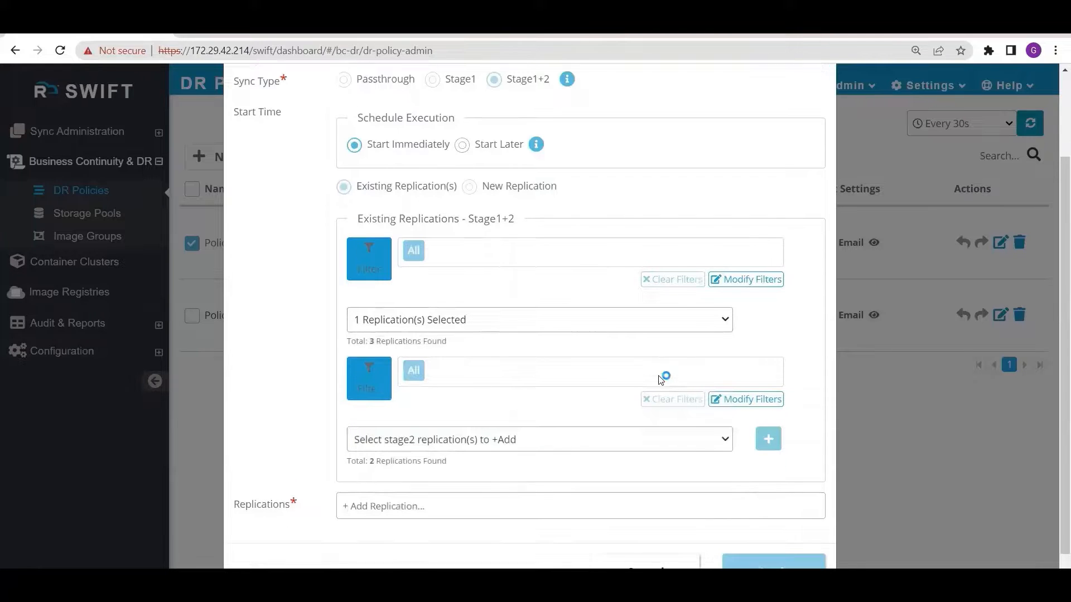
{"action": "left_click", "coordinate": [644, 426]}
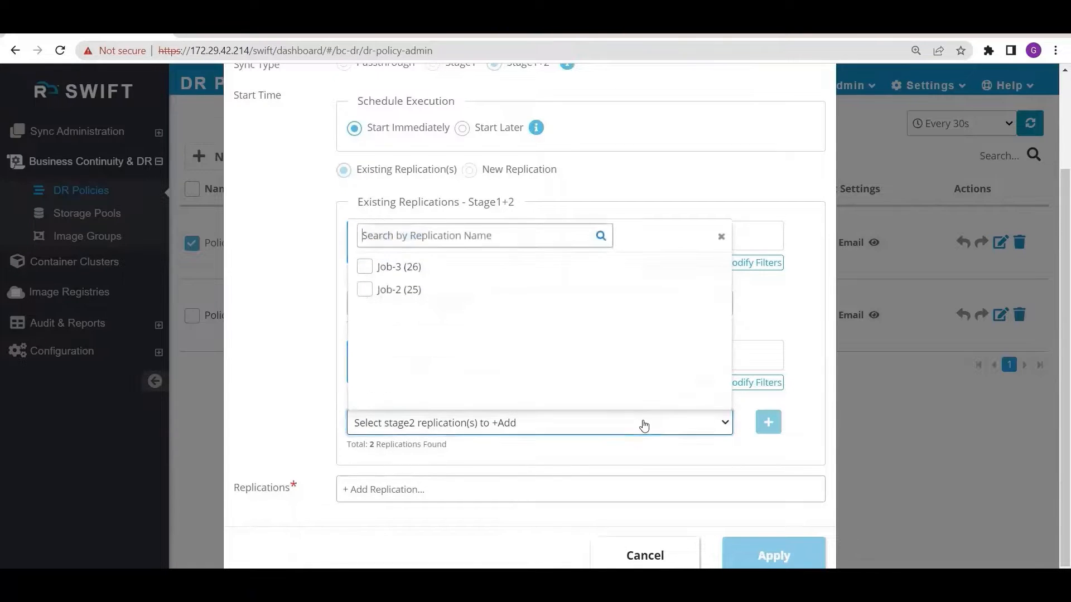
{"action": "left_click", "coordinate": [365, 268]}
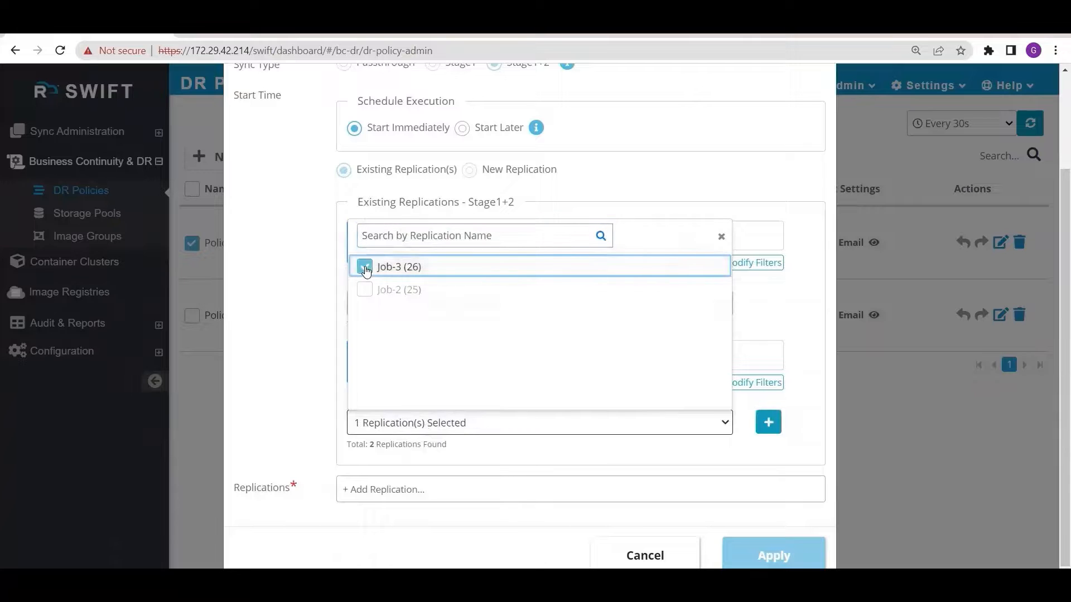
{"action": "left_click", "coordinate": [786, 444]}
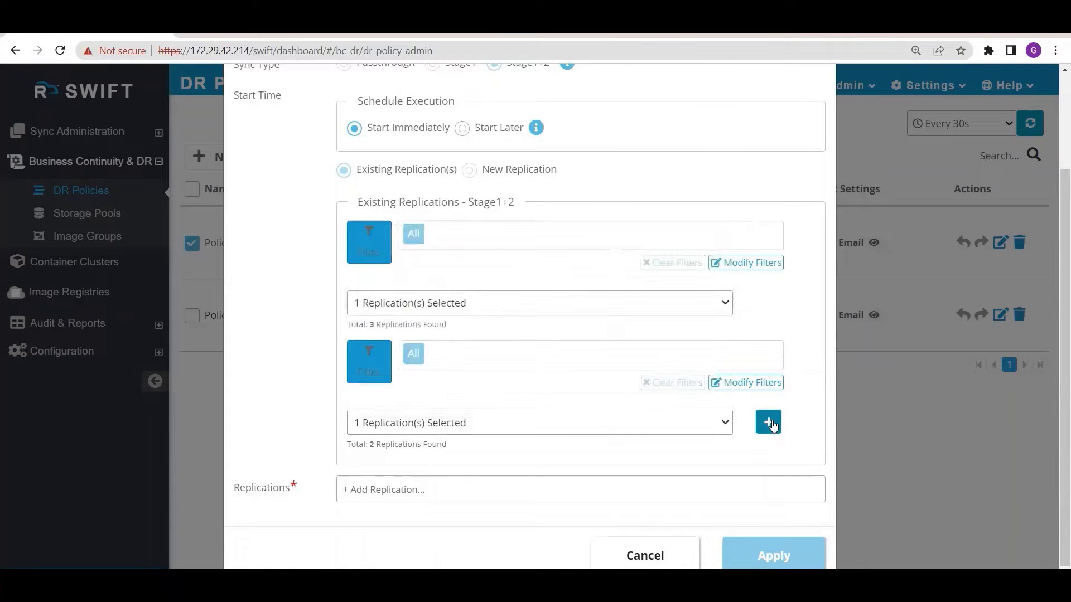
{"action": "left_click", "coordinate": [768, 422]}
Step: Add a fallback configuration for the Job-4 (15) : Job-3 (26) pair with zone US-EAST-2A and apply Policy-2
{"action": "scroll", "coordinate": [714, 449], "scroll_direction": "down", "scroll_amount": 2}
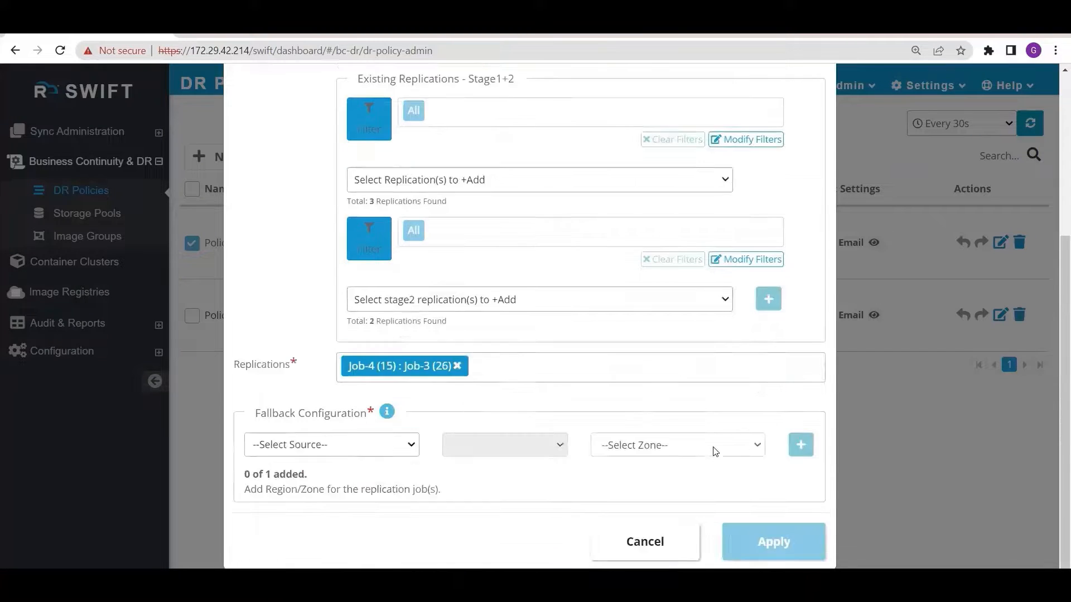
{"action": "left_click", "coordinate": [394, 449]}
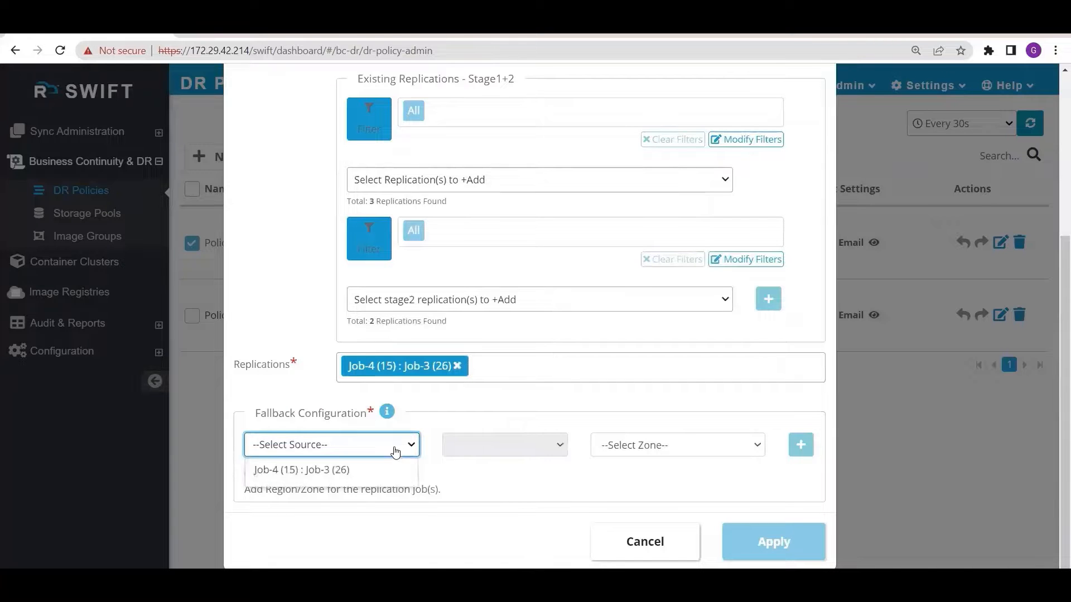
{"action": "left_click", "coordinate": [388, 478]}
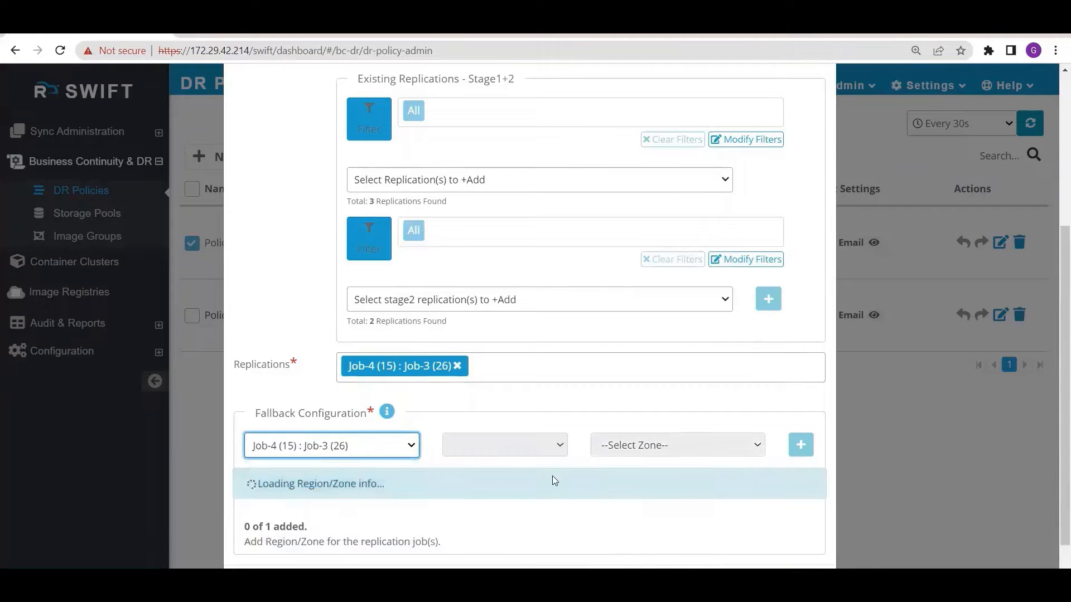
{"action": "scroll", "coordinate": [552, 477], "scroll_direction": "down", "scroll_amount": 1}
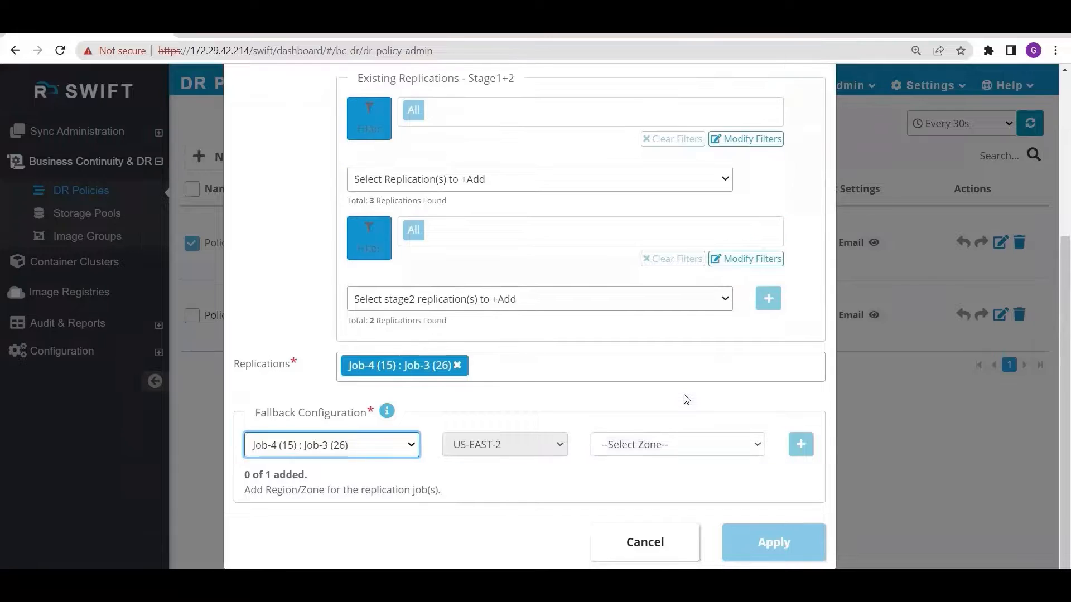
{"action": "left_click", "coordinate": [679, 449]}
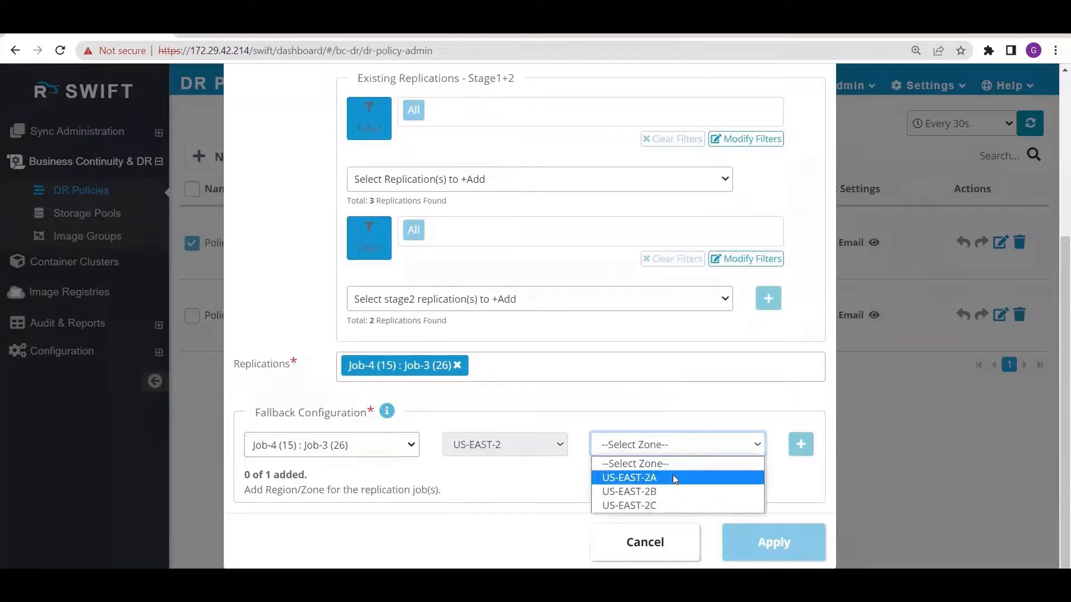
{"action": "left_click", "coordinate": [673, 479]}
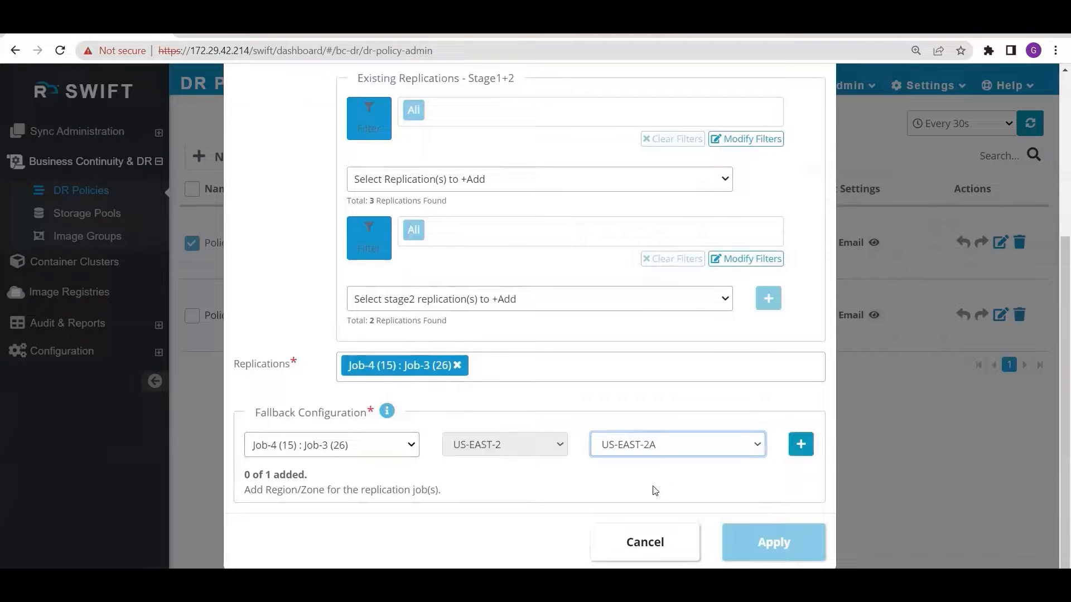
{"action": "scroll", "coordinate": [655, 491], "scroll_direction": "up", "scroll_amount": 1}
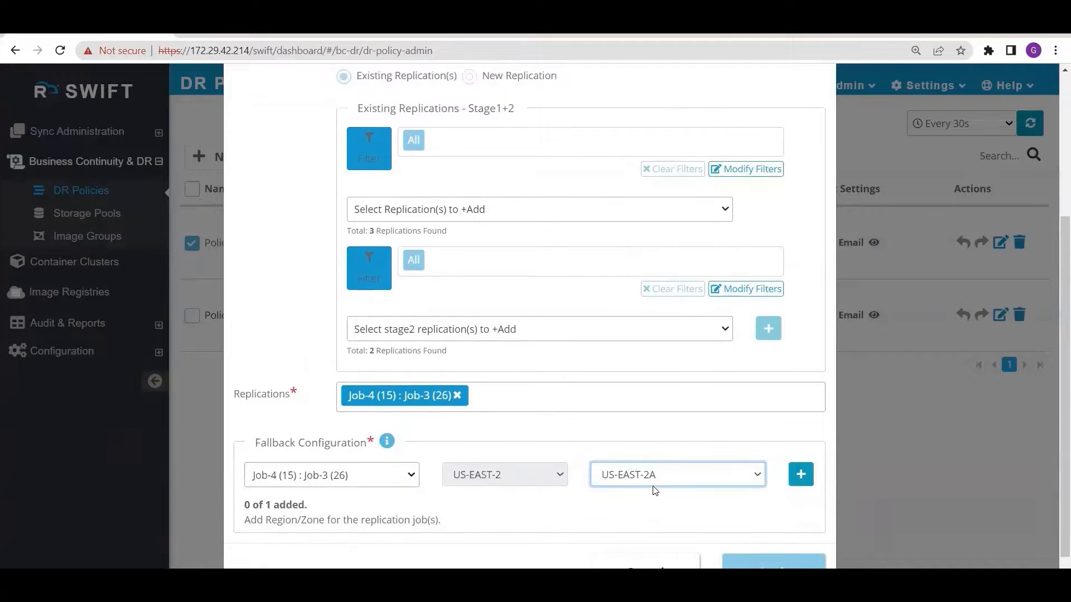
{"action": "scroll", "coordinate": [656, 491], "scroll_direction": "down", "scroll_amount": 1}
{"action": "left_click", "coordinate": [809, 443]}
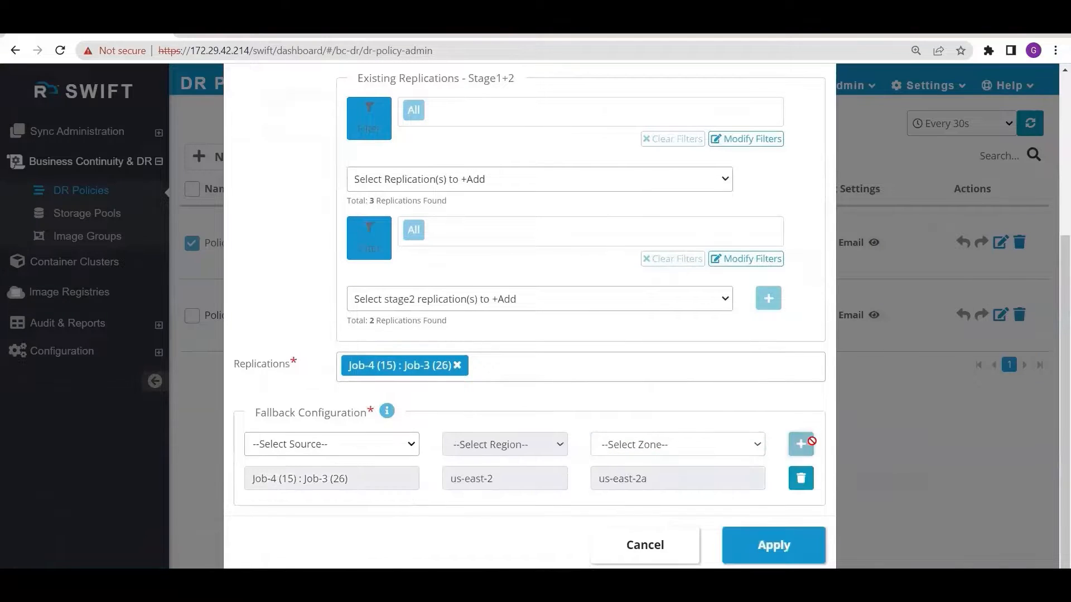
{"action": "left_click", "coordinate": [787, 543]}
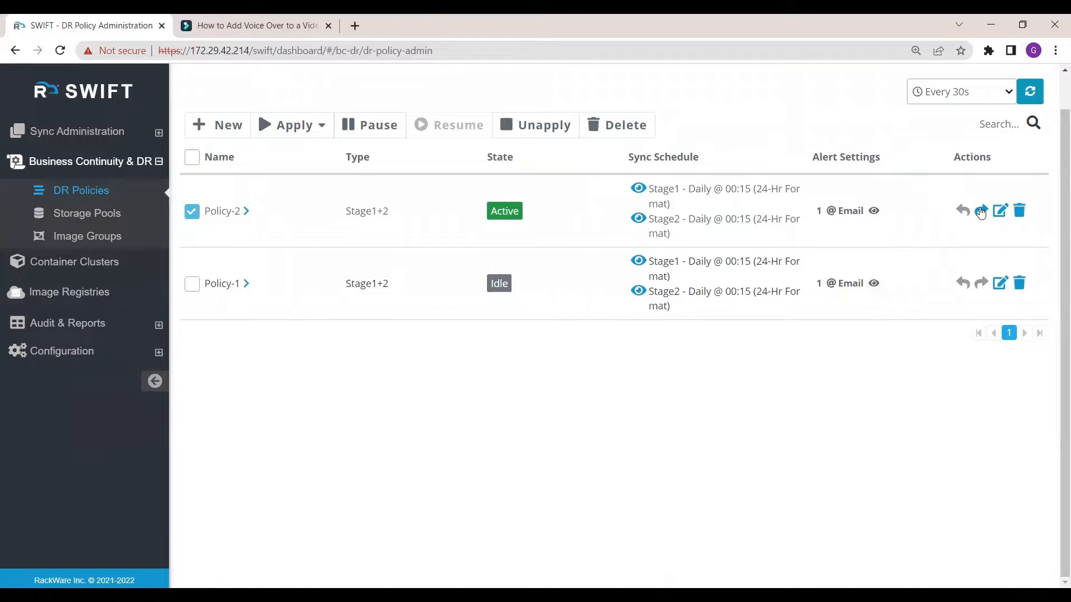
Step: Fail over all DR operations of Policy-2 in Drill Mode
{"action": "left_click", "coordinate": [981, 212]}
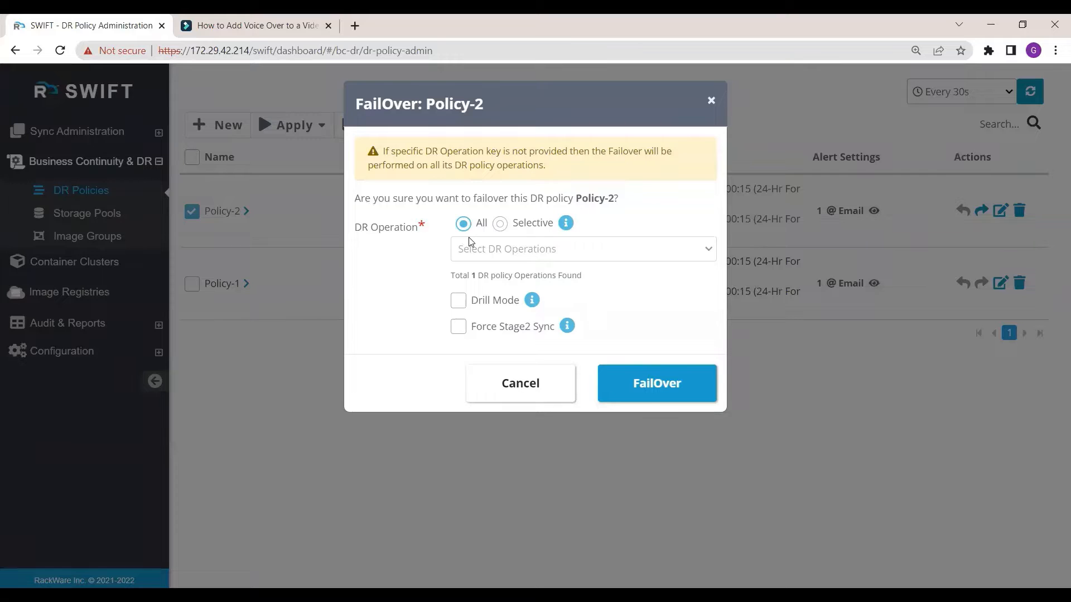
{"action": "left_click", "coordinate": [458, 301]}
{"action": "left_click", "coordinate": [657, 384]}
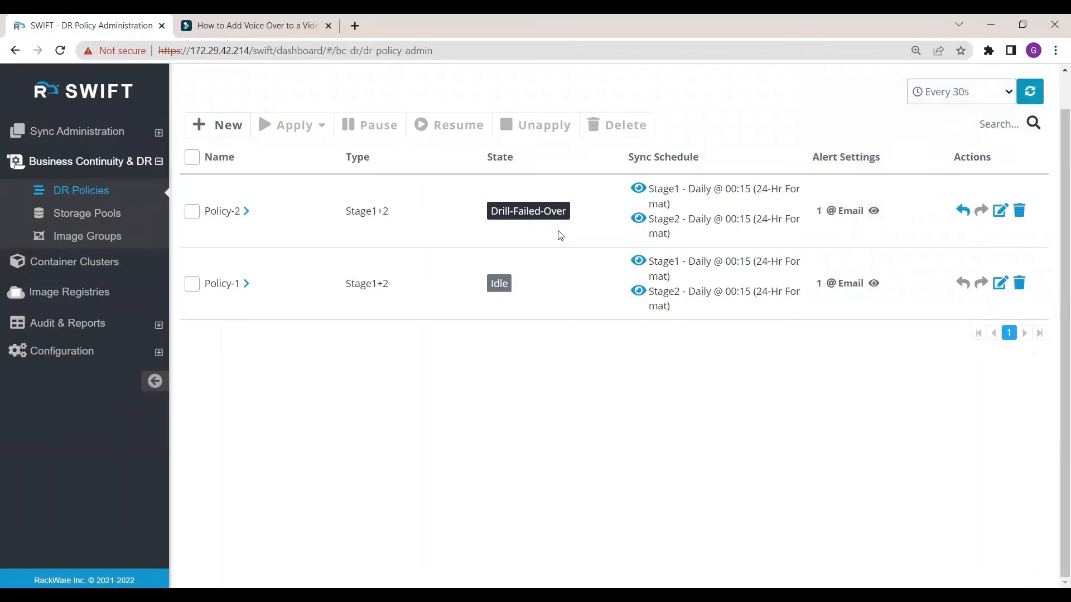
Step: Look at the FallBack options for Policy-2 and close them without running the fallback
{"action": "left_click", "coordinate": [962, 211]}
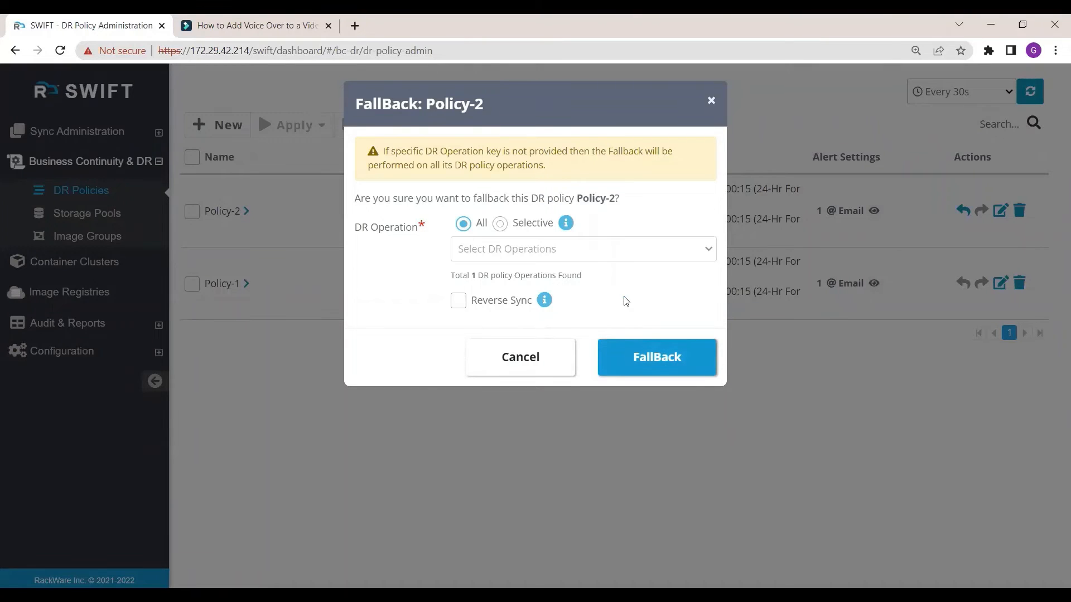
{"action": "left_click", "coordinate": [711, 111]}
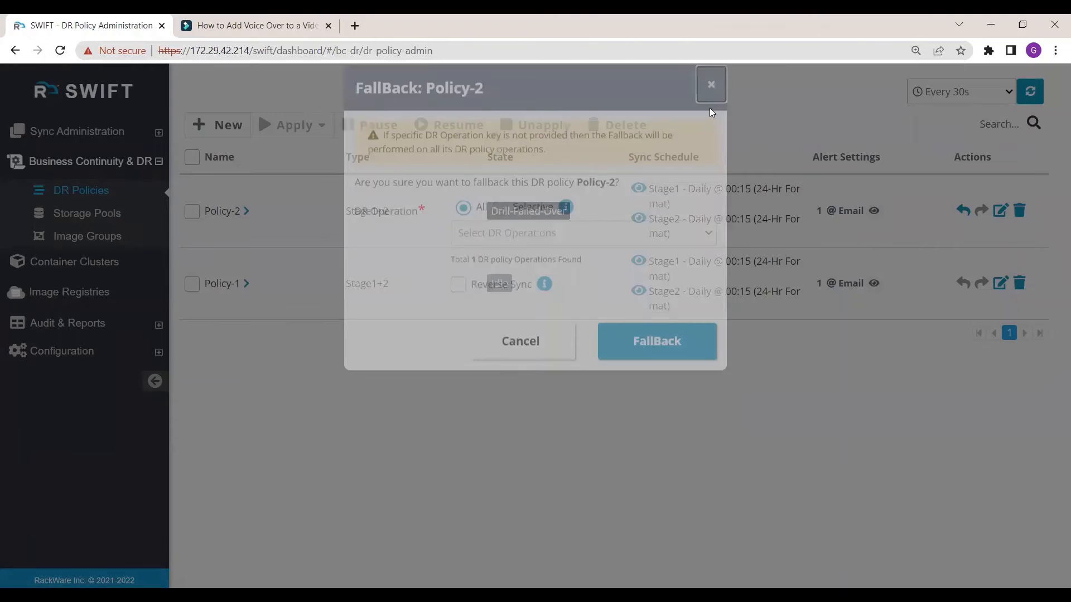